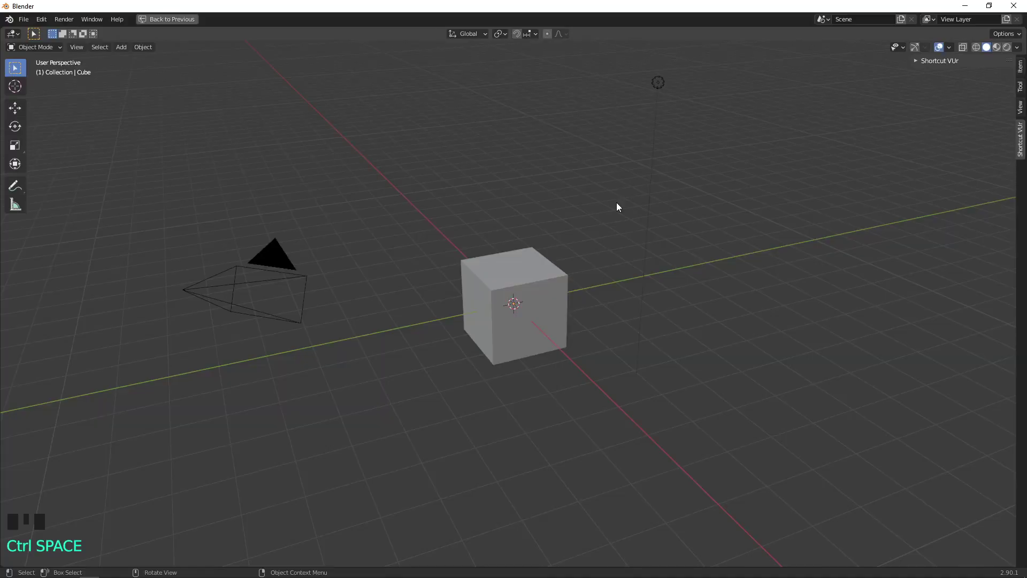
- Delete the default cube, camera and light from the scene
{"action": "key", "text": "a"}
{"action": "right_click", "coordinate": [617, 204]}
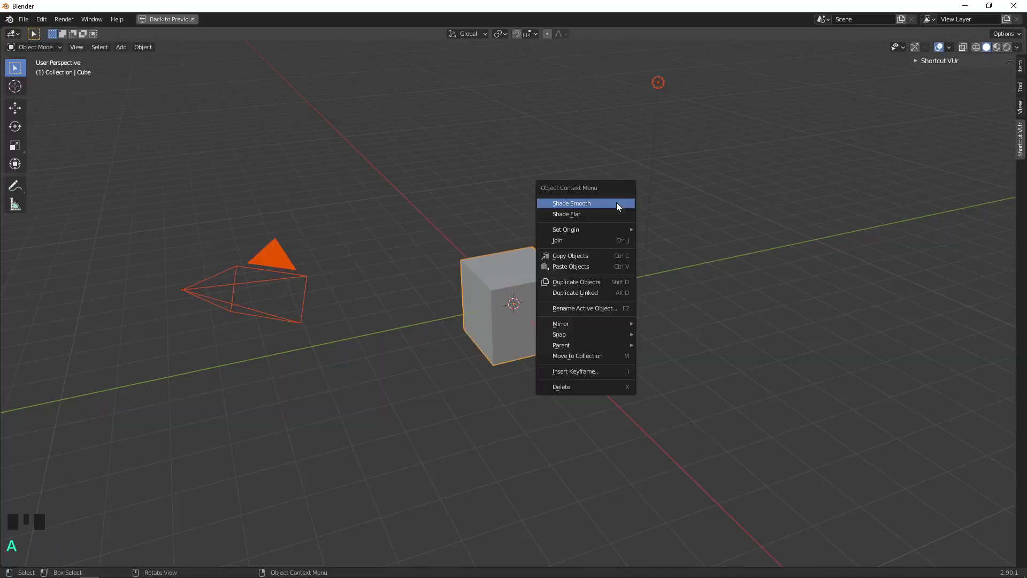
{"action": "left_click", "coordinate": [586, 383]}
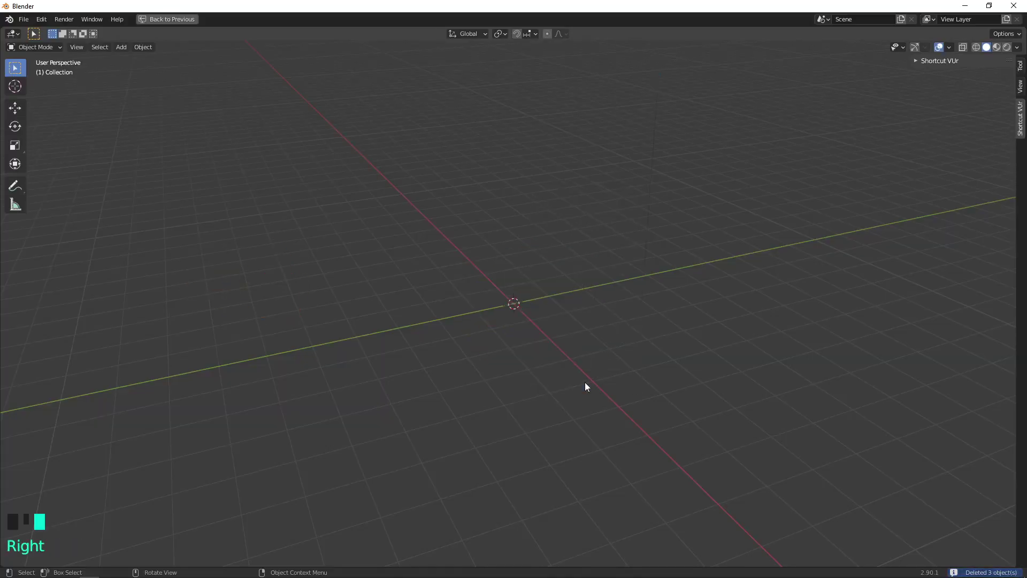
- From the right side view, add an icosphere at the origin with 2 subdivisions and 1 m radius
{"action": "key", "text": "KP_3"}
{"action": "key", "text": "shift+a"}
{"action": "mouse_move", "coordinate": [585, 383]}
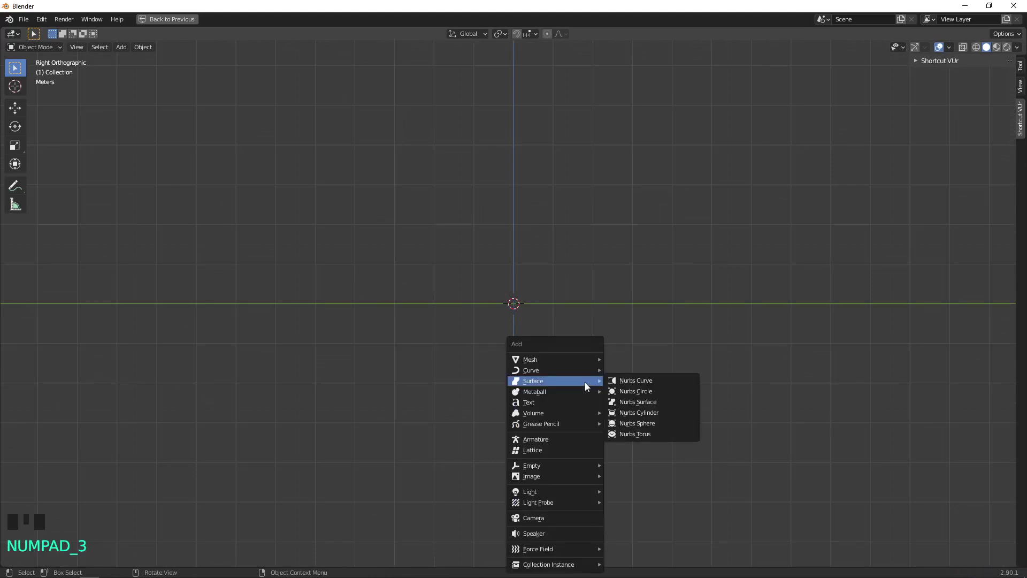
{"action": "mouse_move", "coordinate": [576, 417]}
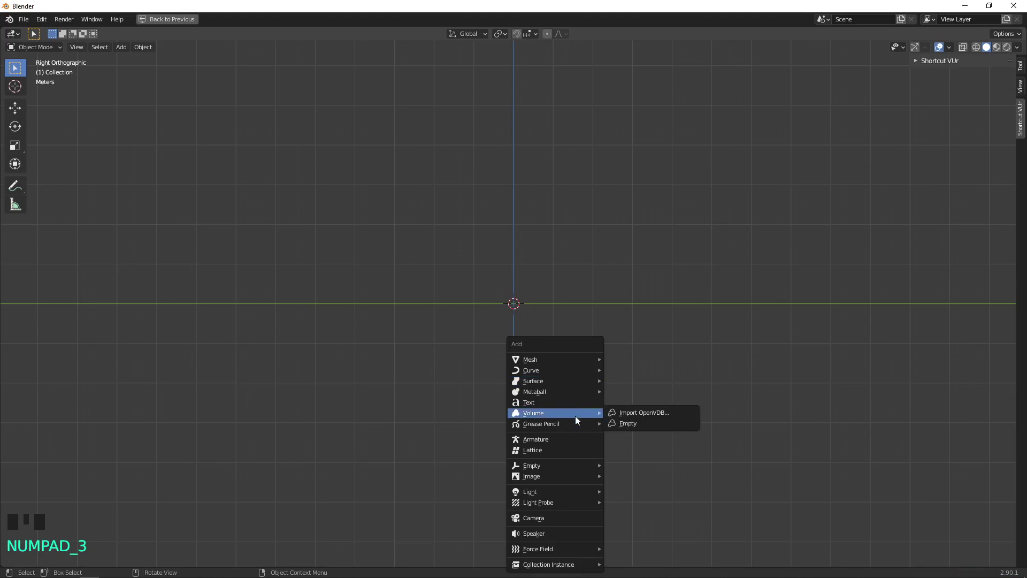
{"action": "mouse_move", "coordinate": [550, 361]}
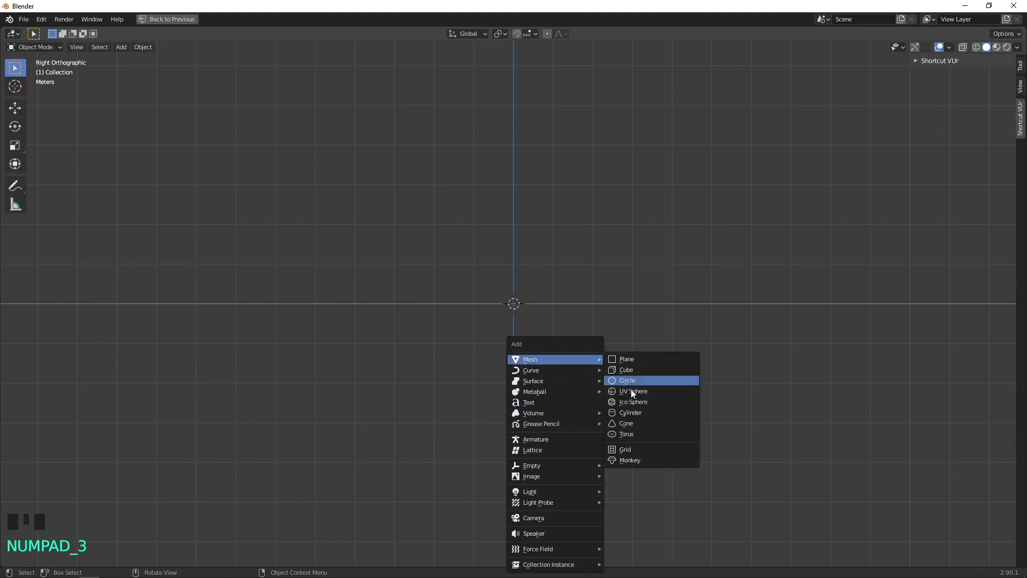
{"action": "left_click", "coordinate": [635, 404]}
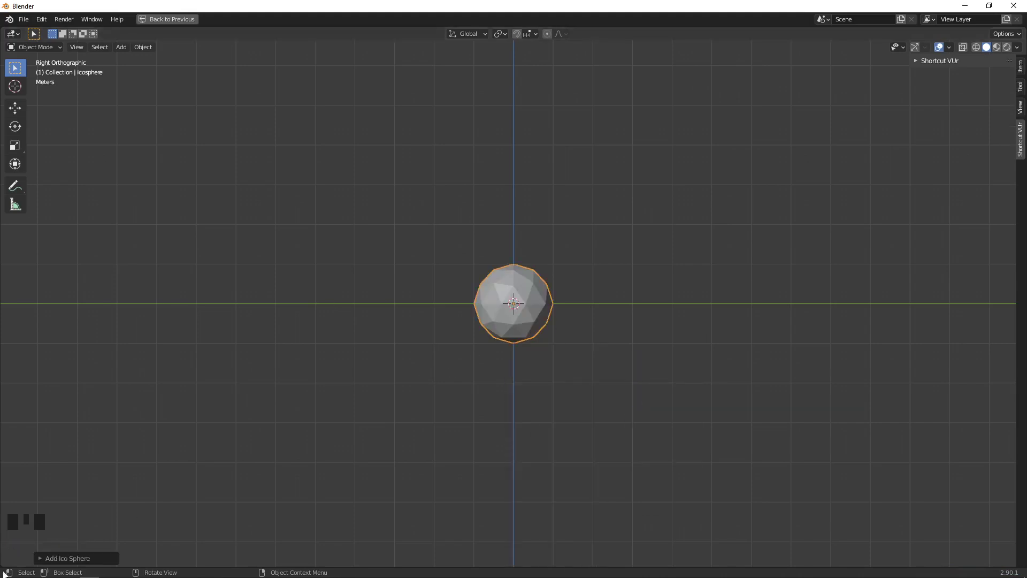
{"action": "left_click", "coordinate": [38, 559]}
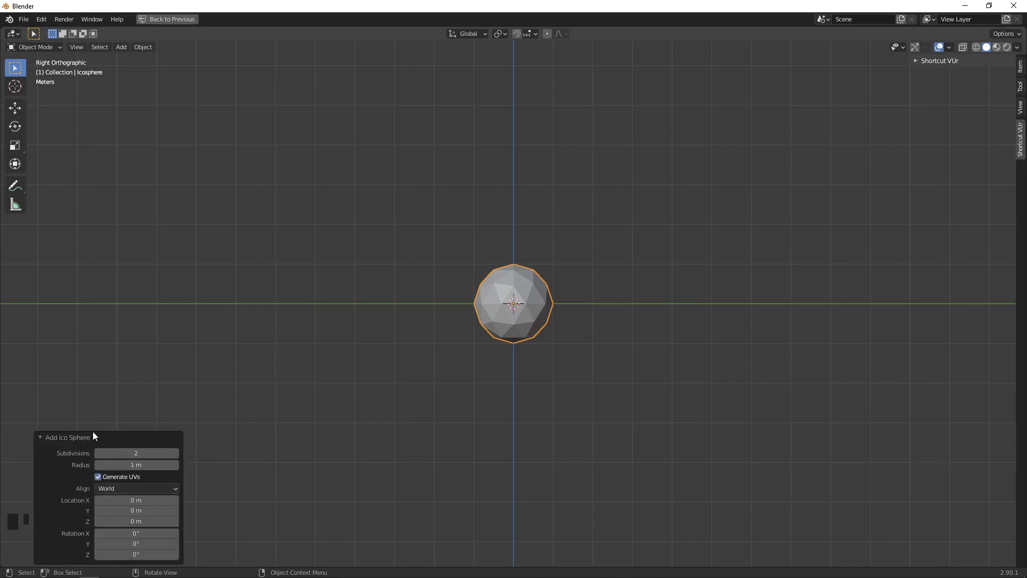
- Give the icosphere a Decimate modifier at ratio 0.4936 (38 faces) and enter Edit Mode
{"action": "double_click", "coordinate": [257, 381]}
{"action": "key", "text": "ctrl+space"}
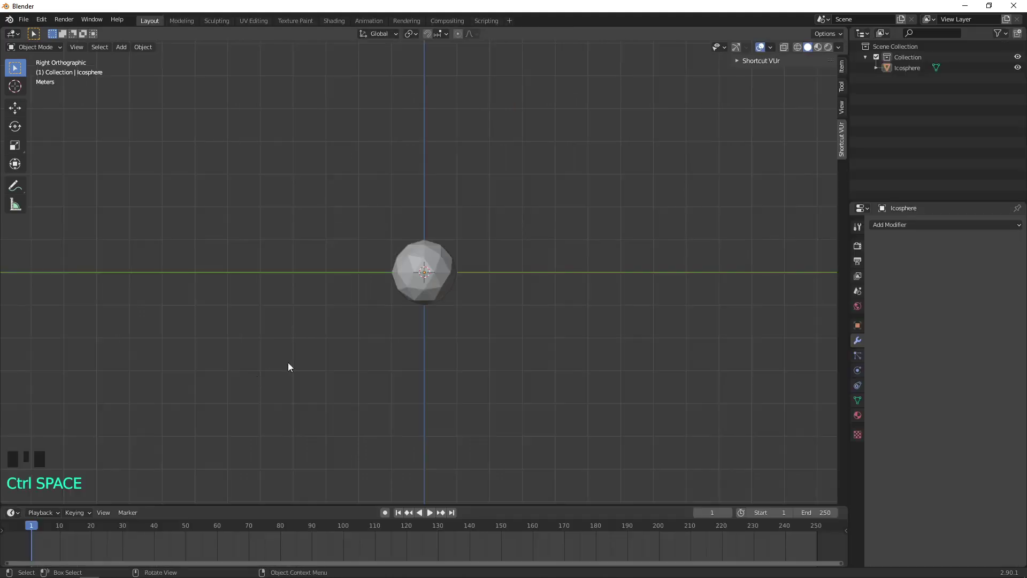
{"action": "left_click", "coordinate": [880, 224]}
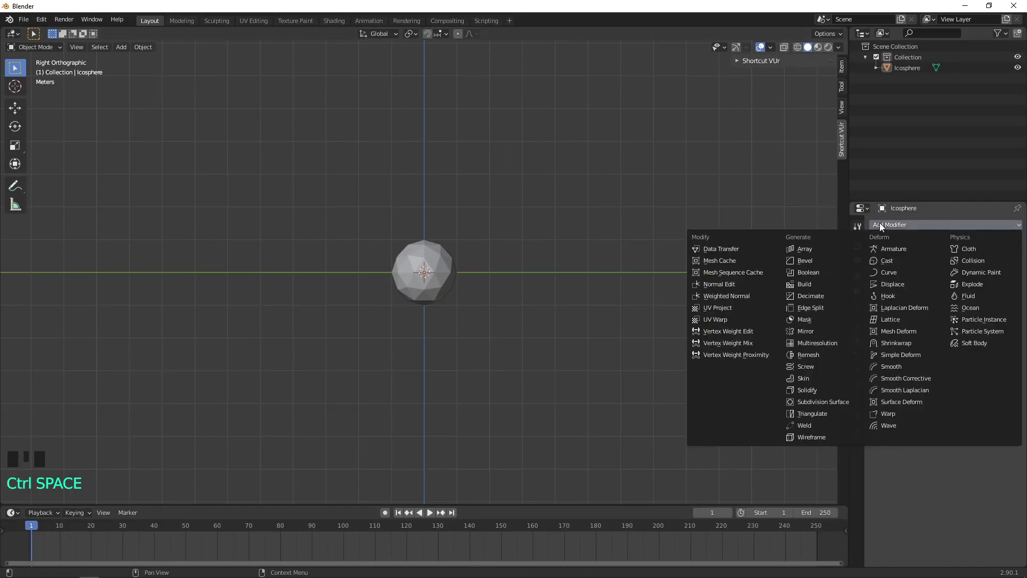
{"action": "left_click", "coordinate": [813, 299]}
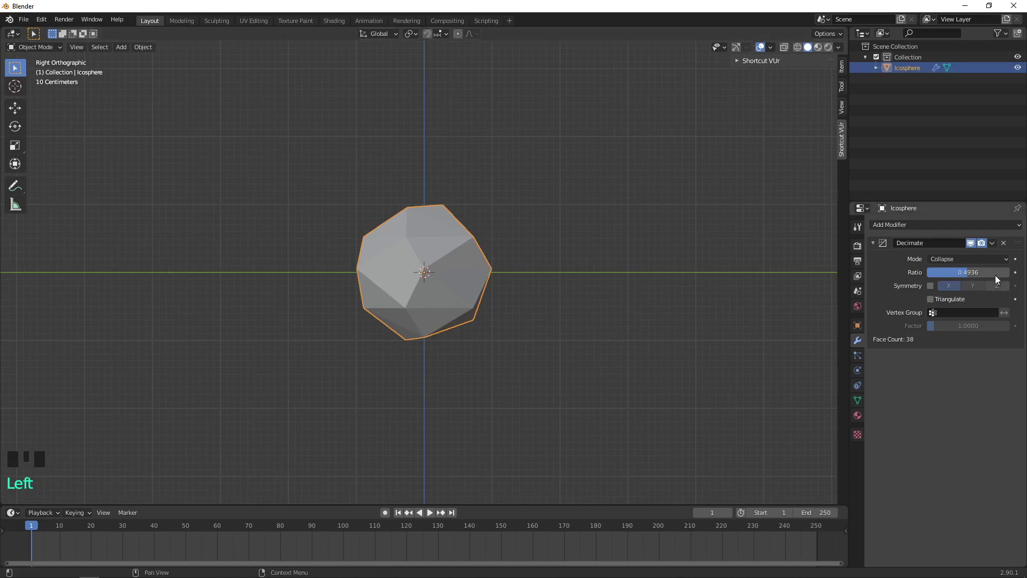
{"action": "key", "text": "Tab"}
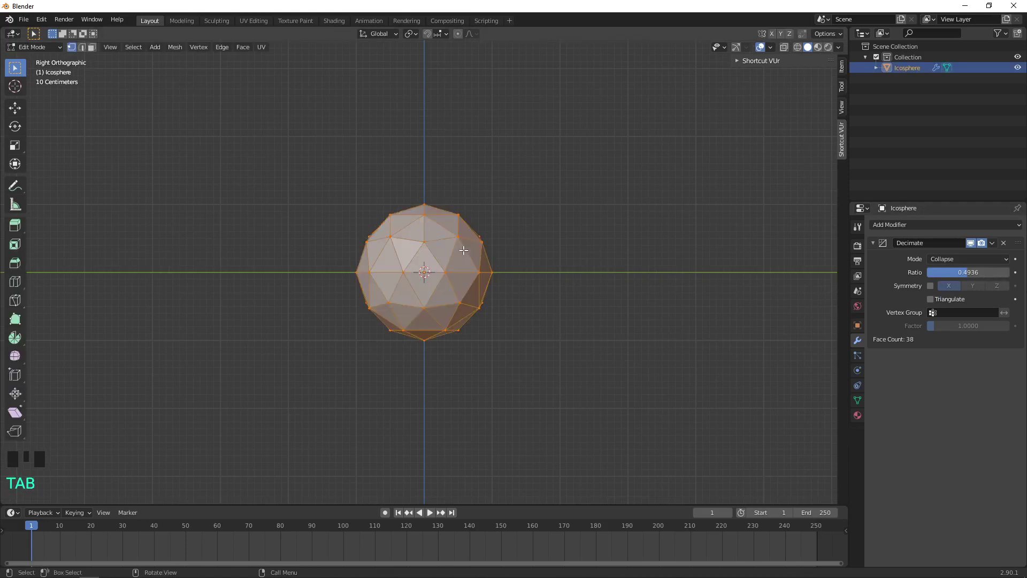
- Turn on proportional editing and pull an upper-right vertex of the icosphere outward
{"action": "left_click", "coordinate": [457, 34]}
{"action": "left_click", "coordinate": [451, 212]}
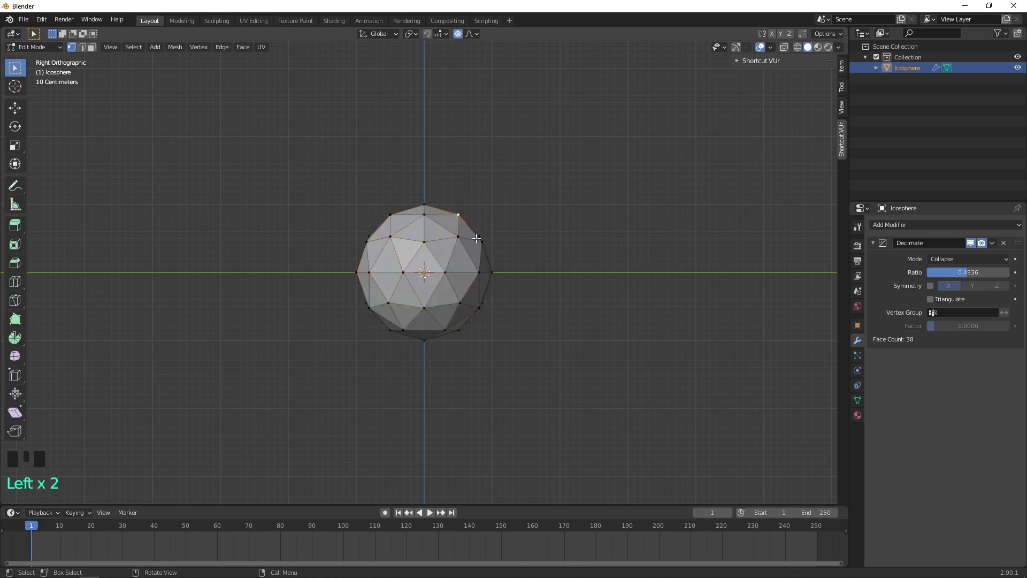
{"action": "key", "text": "g"}
{"action": "middle_click_drag", "start_coordinate": [582, 267], "coordinate": [488, 273]}
{"action": "left_click", "coordinate": [489, 273]}
{"action": "key", "text": "g"}
{"action": "left_click", "coordinate": [473, 272]}
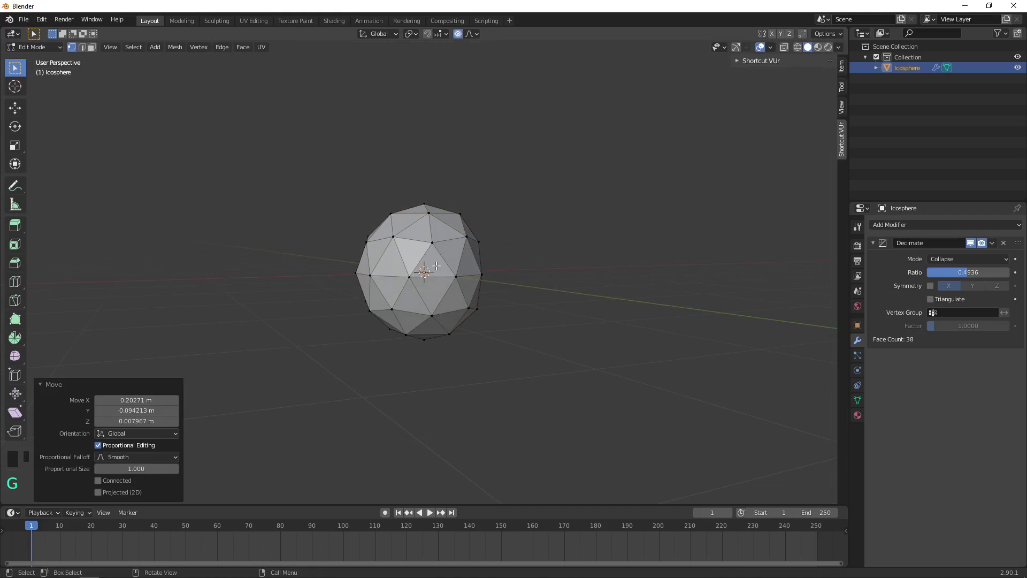
- Push more vertices on the sphere's sides to form an irregular rock shape
{"action": "left_click", "coordinate": [423, 262]}
{"action": "key", "text": "g"}
{"action": "left_click", "coordinate": [381, 252]}
{"action": "middle_click_drag", "start_coordinate": [381, 251], "coordinate": [370, 226]}
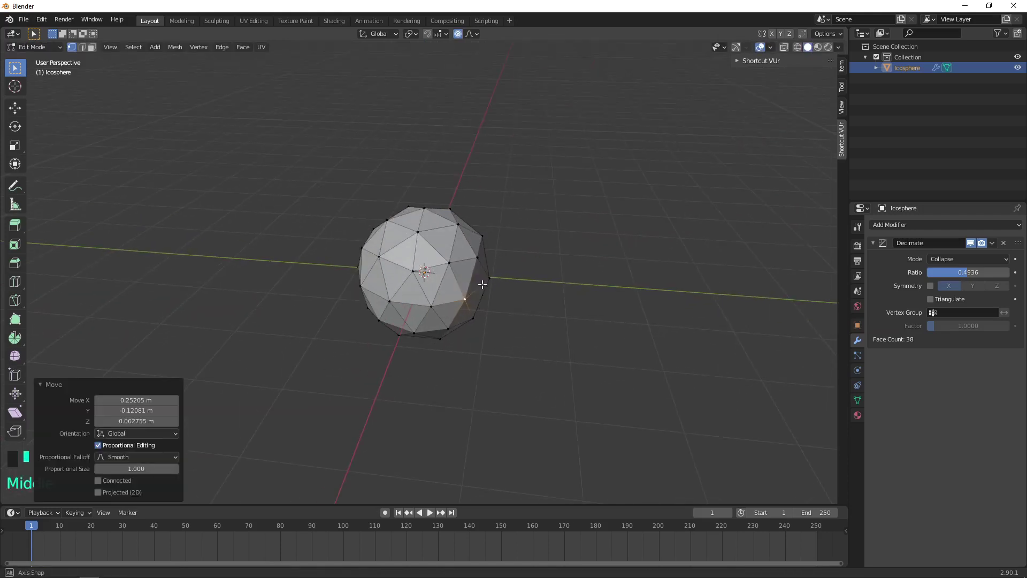
{"action": "left_click", "coordinate": [362, 245]}
{"action": "key", "text": "g"}
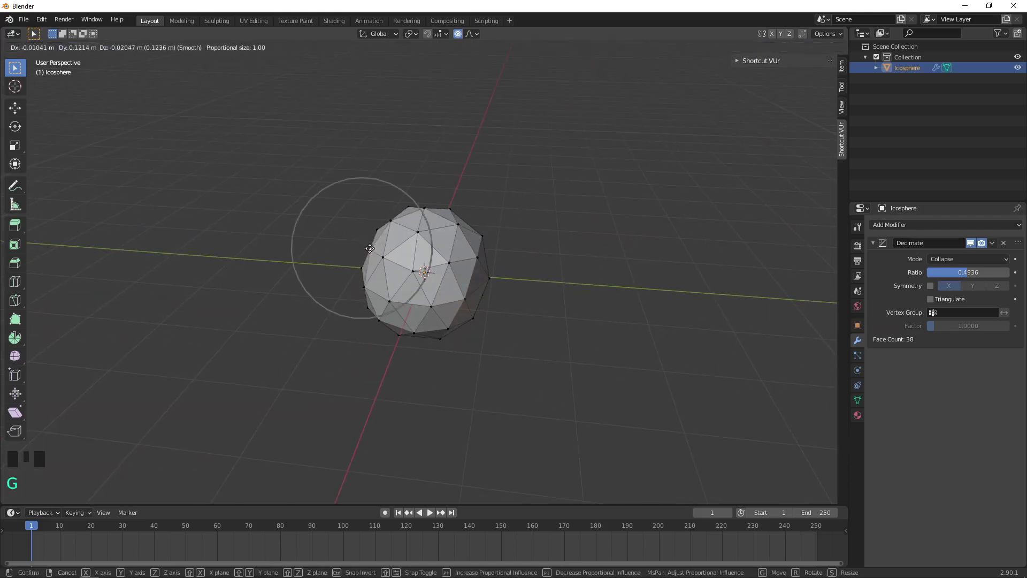
{"action": "left_click", "coordinate": [435, 243]}
{"action": "key", "text": "g"}
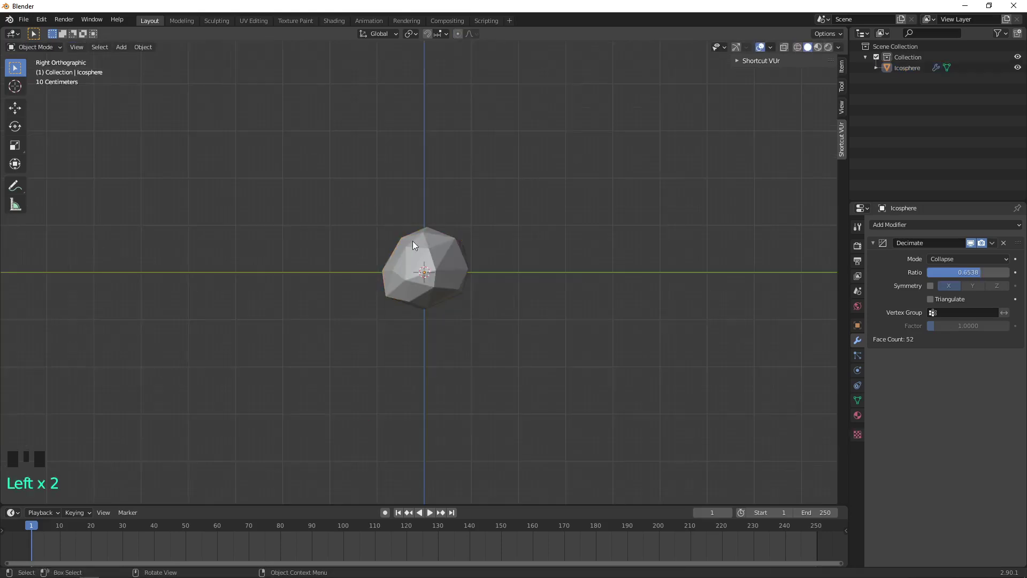
{"action": "left_click", "coordinate": [415, 244]}
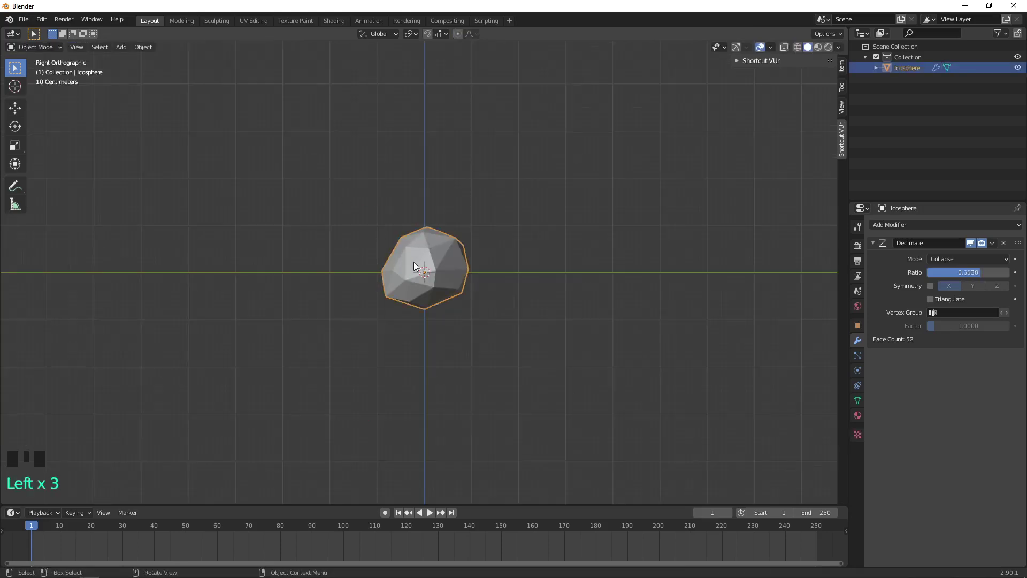
- Replace the rock with a 10-vertex cylinder at the origin
{"action": "right_click", "coordinate": [426, 303]}
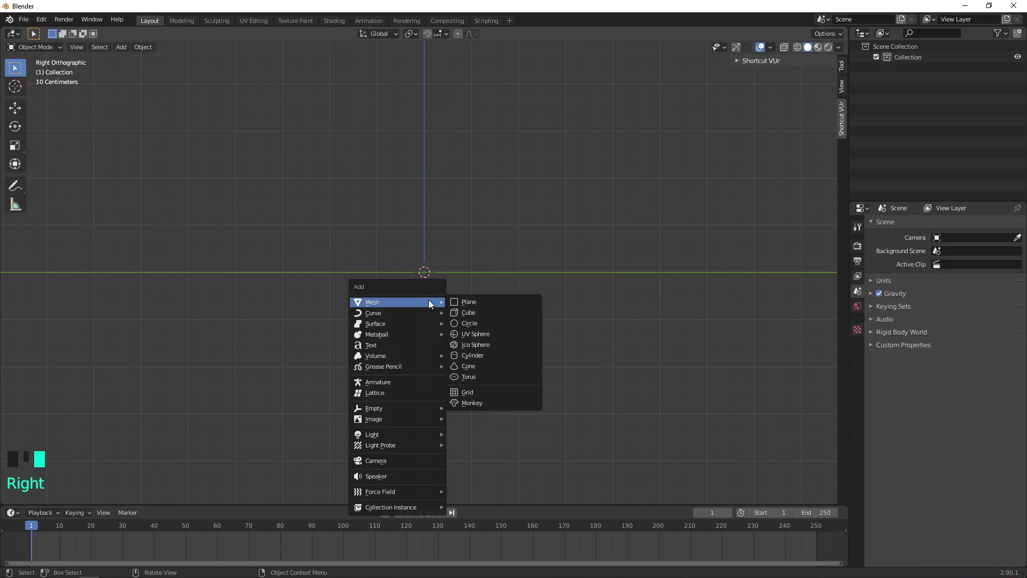
{"action": "left_click", "coordinate": [473, 355]}
{"action": "left_click", "coordinate": [140, 367]}
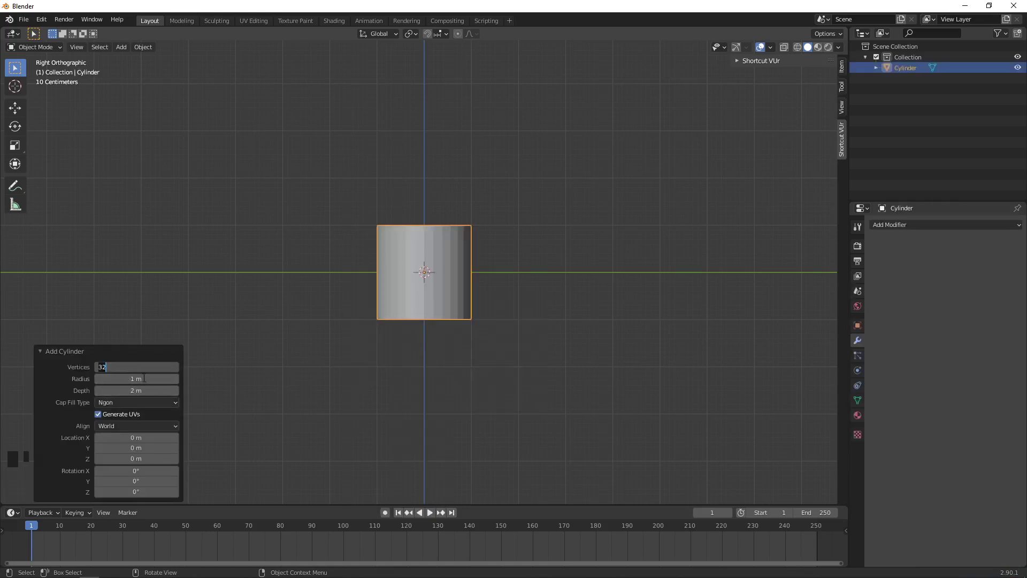
{"action": "key", "text": "BackSpace"}
{"action": "key", "text": "Return"}
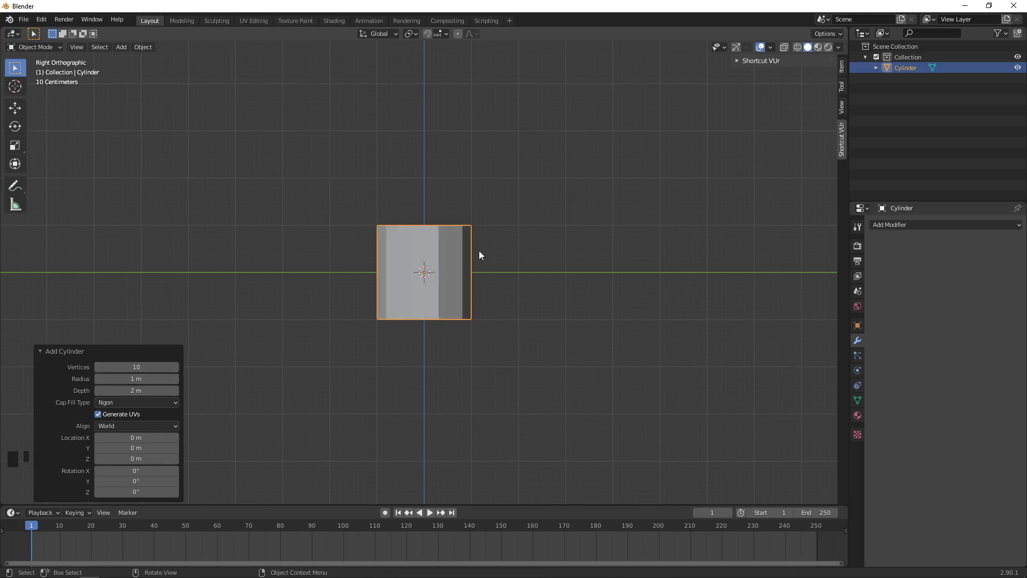
- Raise the cylinder along Z so its base rests on the ground
{"action": "key", "text": "g"}
{"action": "key", "text": "z"}
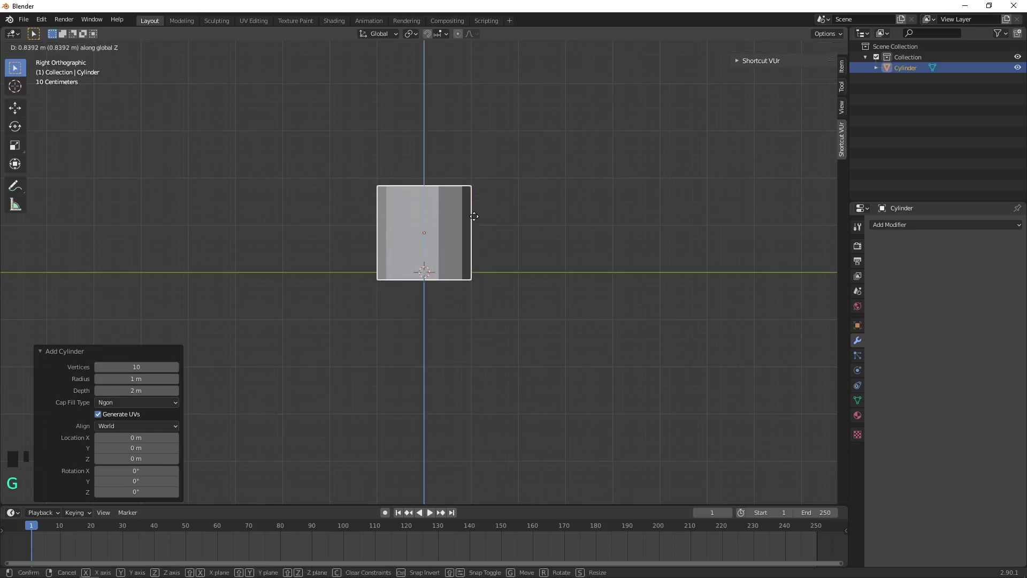
{"action": "left_click", "coordinate": [471, 210]}
- Lower the cylinder's top edge loop and shrink it to 0.690
{"action": "key", "text": "Tab"}
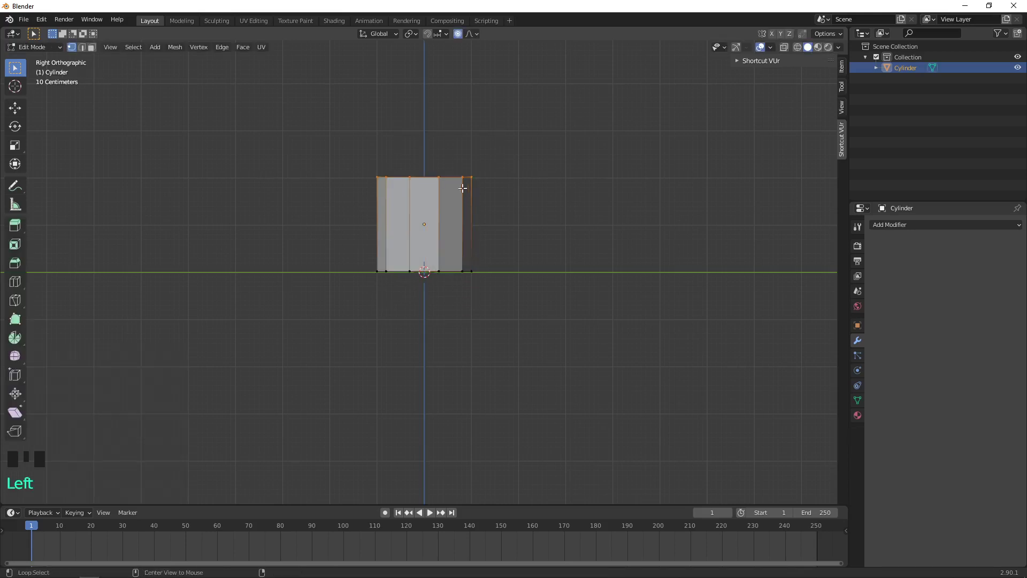
{"action": "left_click", "coordinate": [436, 179], "text": "alt"}
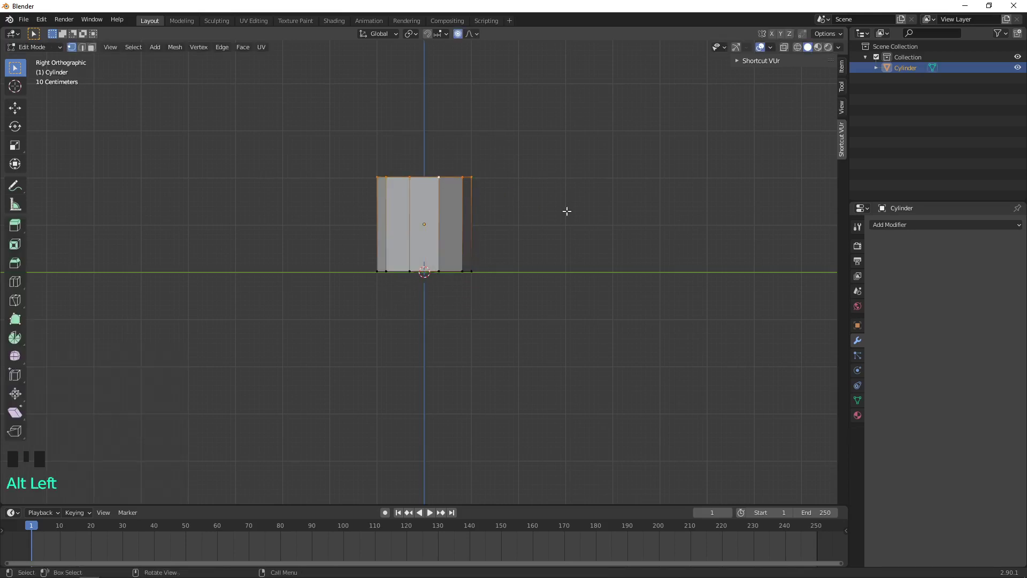
{"action": "key", "text": "g"}
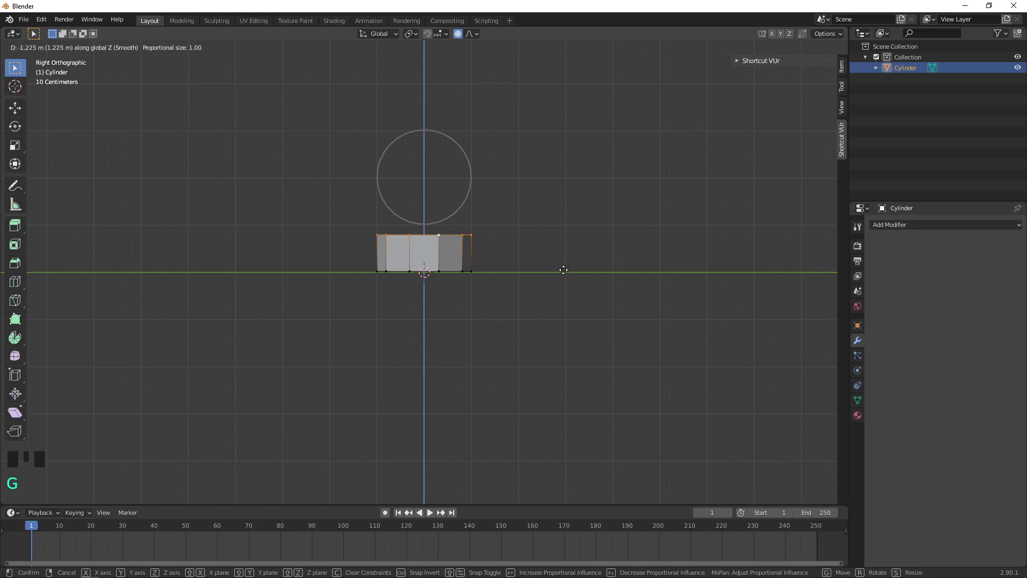
{"action": "left_click", "coordinate": [562, 274]}
{"action": "left_click", "coordinate": [458, 34]}
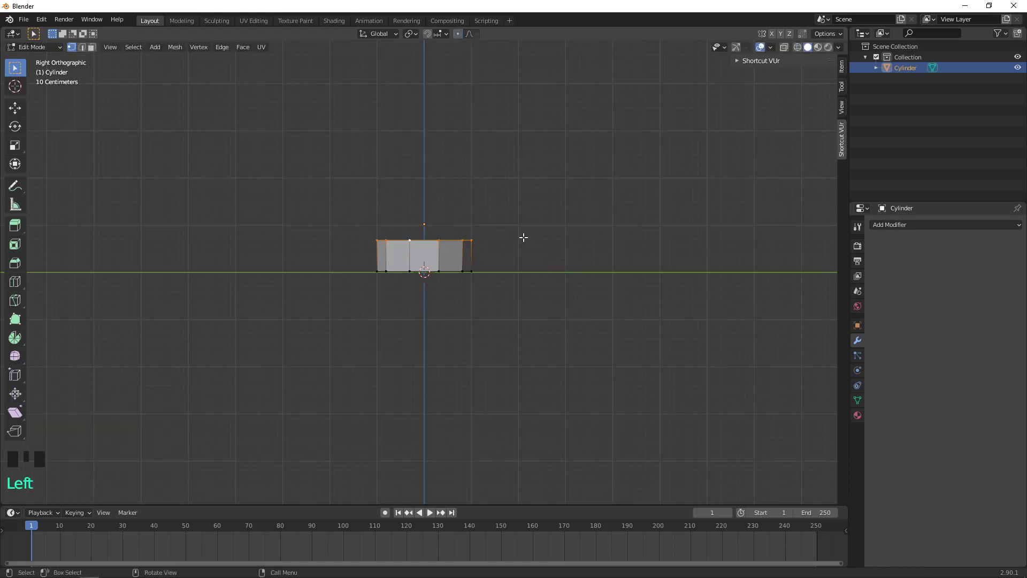
{"action": "key", "text": "s"}
{"action": "left_click", "coordinate": [489, 231]}
- Extrude a second tier from the top loop, scaled to 0.600 and repositioned vertically
{"action": "key", "text": "g"}
{"action": "key", "text": "z"}
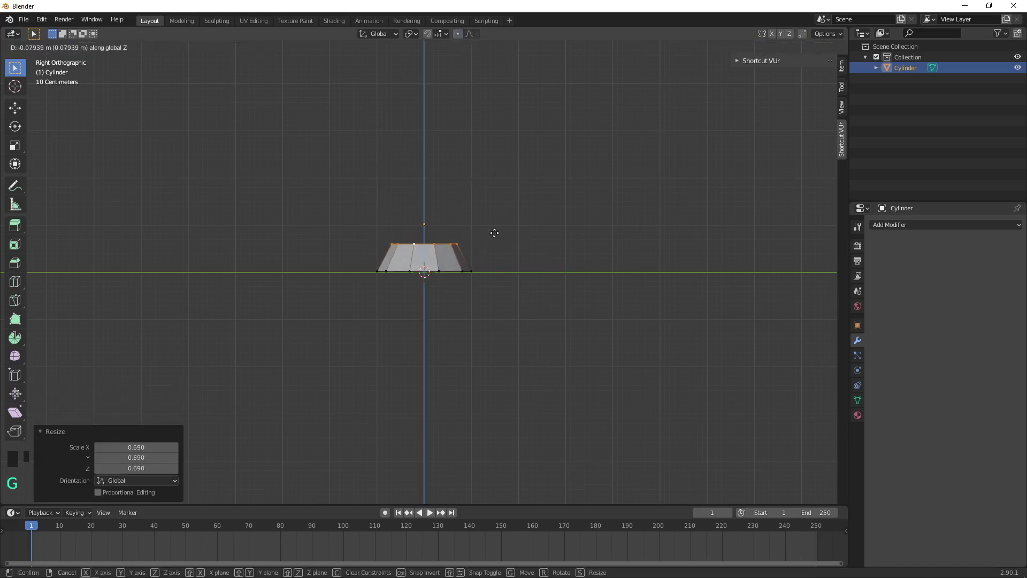
{"action": "key", "text": "Escape"}
{"action": "key", "text": "e"}
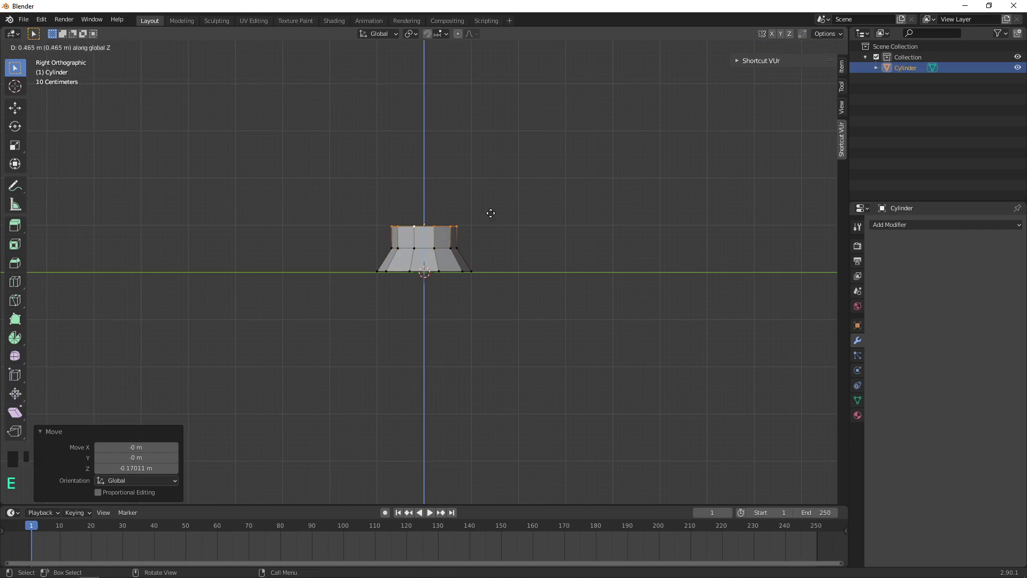
{"action": "left_click", "coordinate": [488, 214]}
{"action": "key", "text": "s"}
{"action": "left_click", "coordinate": [532, 265]}
{"action": "key", "text": "g"}
{"action": "key", "text": "z"}
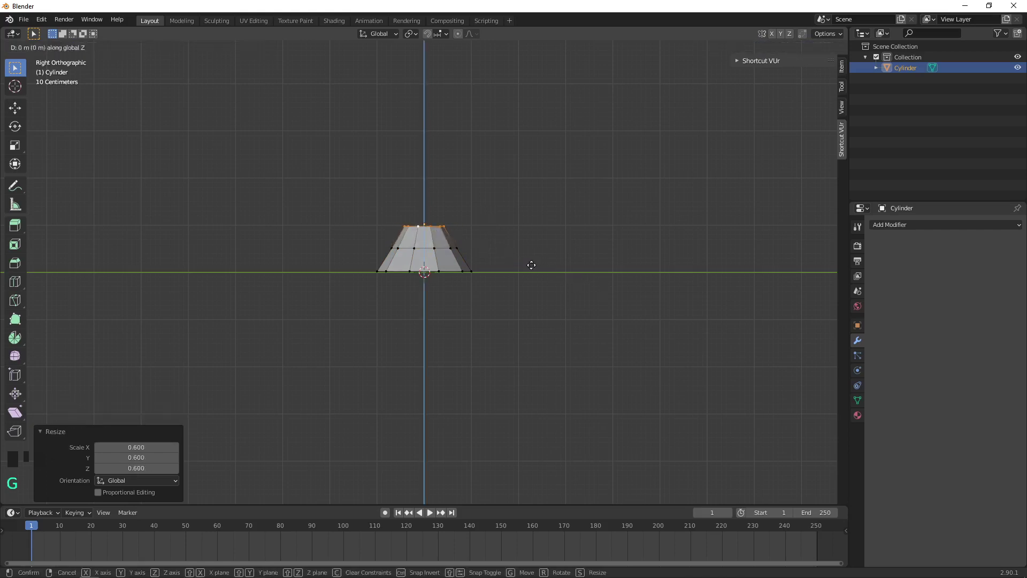
{"action": "left_click", "coordinate": [527, 271]}
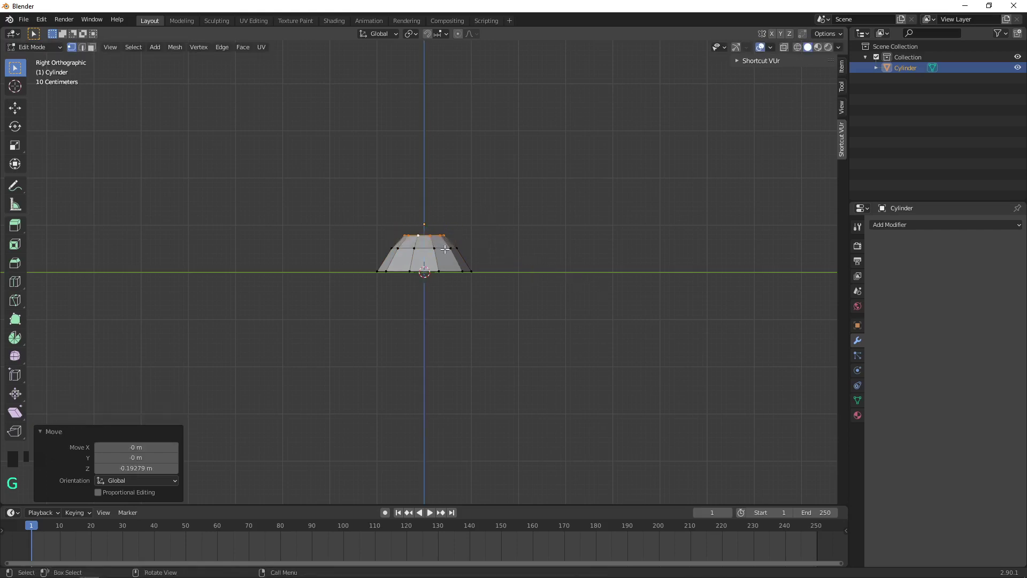
- Slide and shrink the middle edge loop, then undo back to the larger stump shape
{"action": "left_click", "coordinate": [449, 249], "text": "alt"}
{"action": "key", "text": "g"}
{"action": "key", "text": "g"}
{"action": "left_click", "coordinate": [539, 276]}
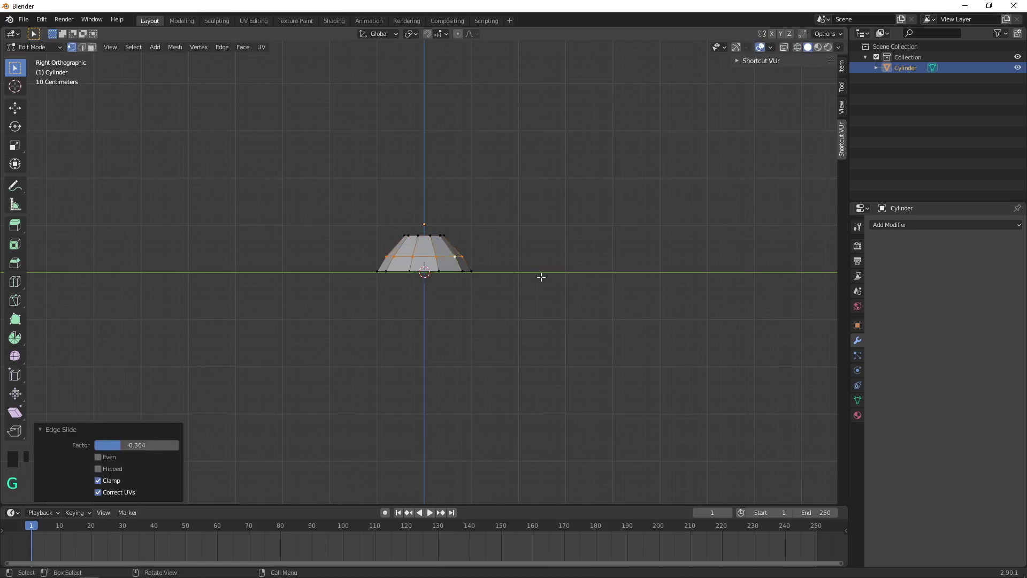
{"action": "key", "text": "s"}
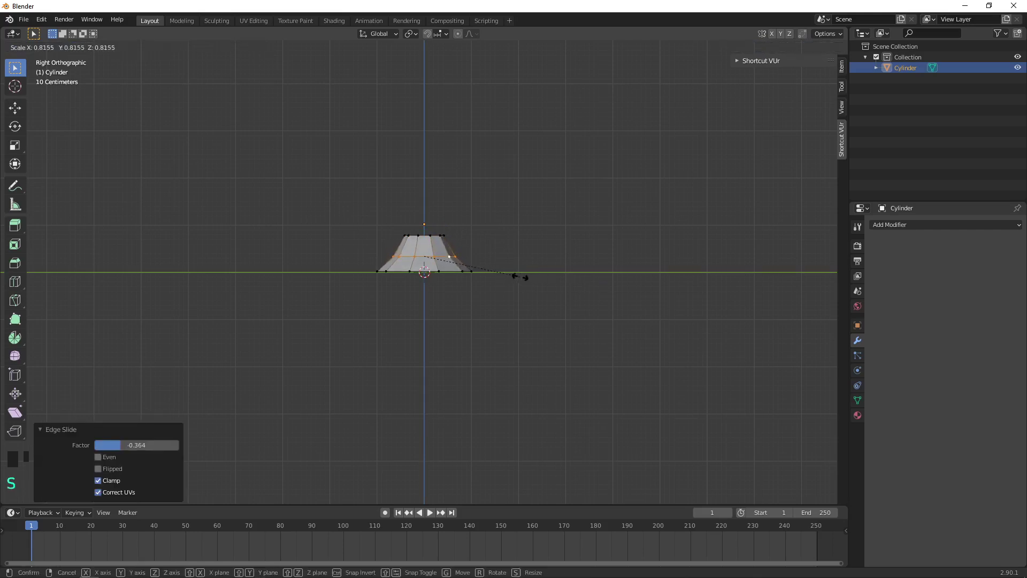
{"action": "left_click", "coordinate": [520, 276]}
{"action": "key", "text": "ctrl+z"}
{"action": "key", "text": "ctrl+z"}
{"action": "key", "text": "ctrl+z"}
{"action": "key", "text": "ctrl+z"}
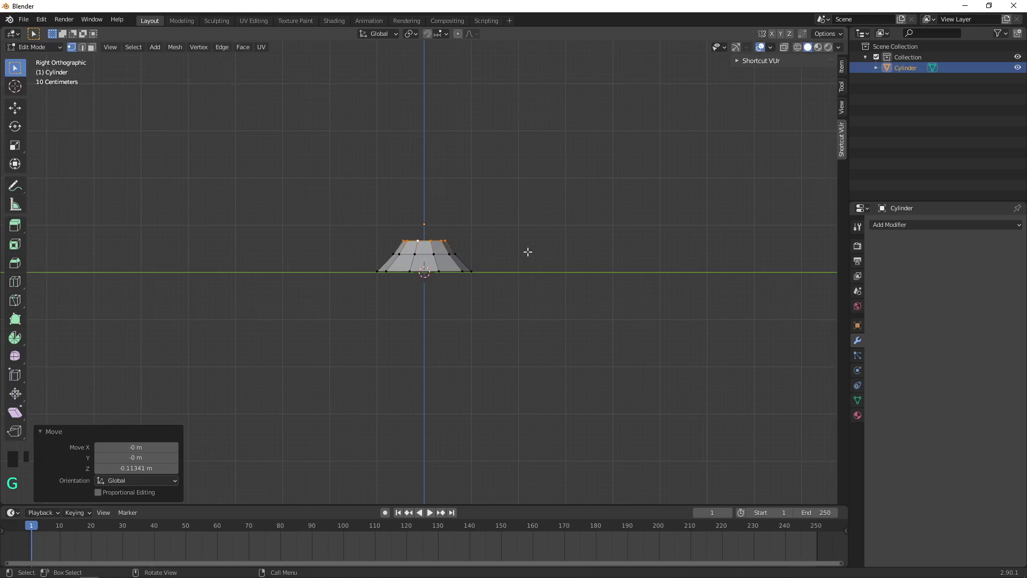
{"action": "key", "text": "g"}
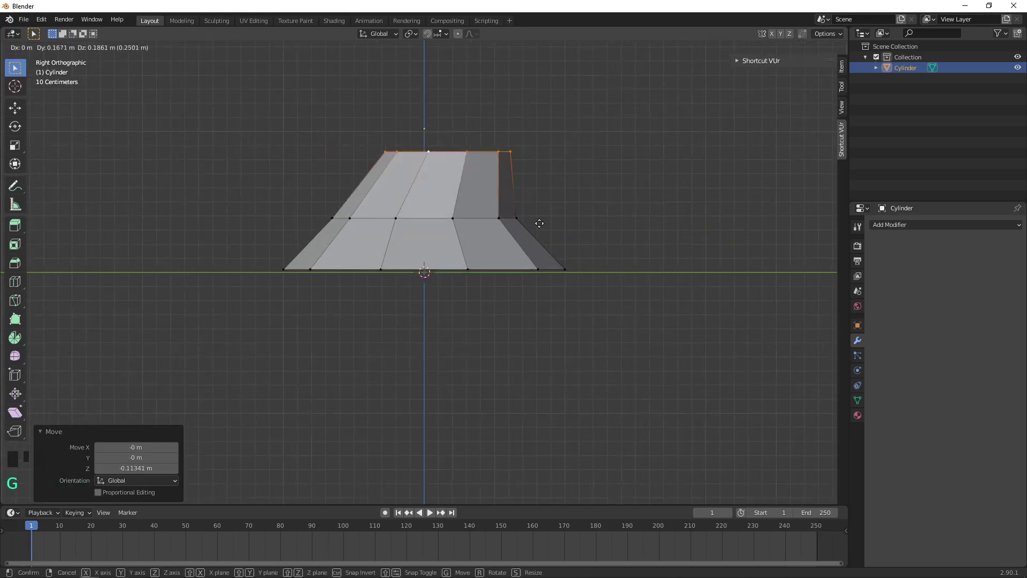
{"action": "key", "text": "Escape"}
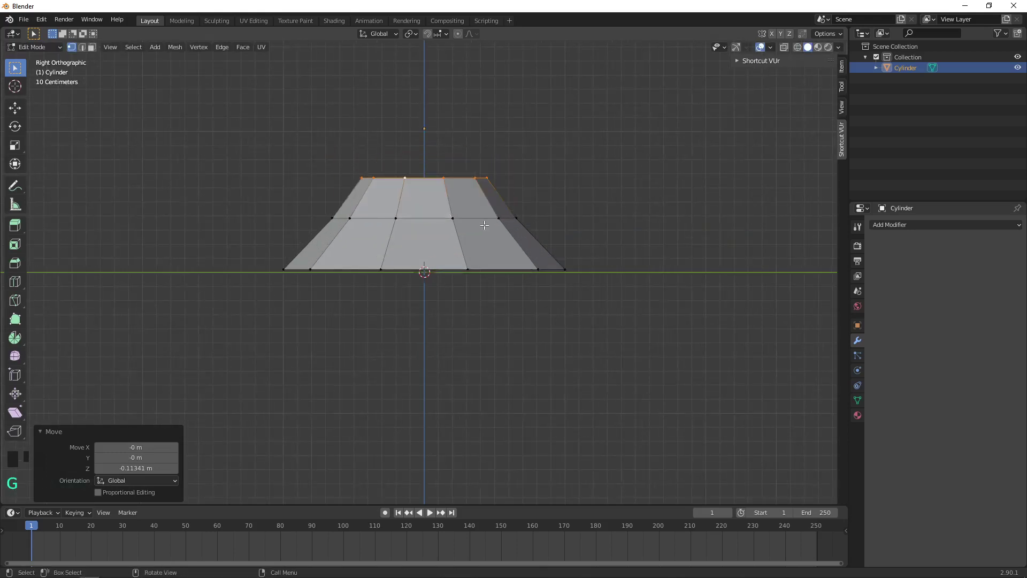
- Extrude an upper side face twice into a branch stub scaled 0.549 then 0.430, then select the top face
{"action": "key", "text": "3"}
{"action": "left_click", "coordinate": [496, 200]}
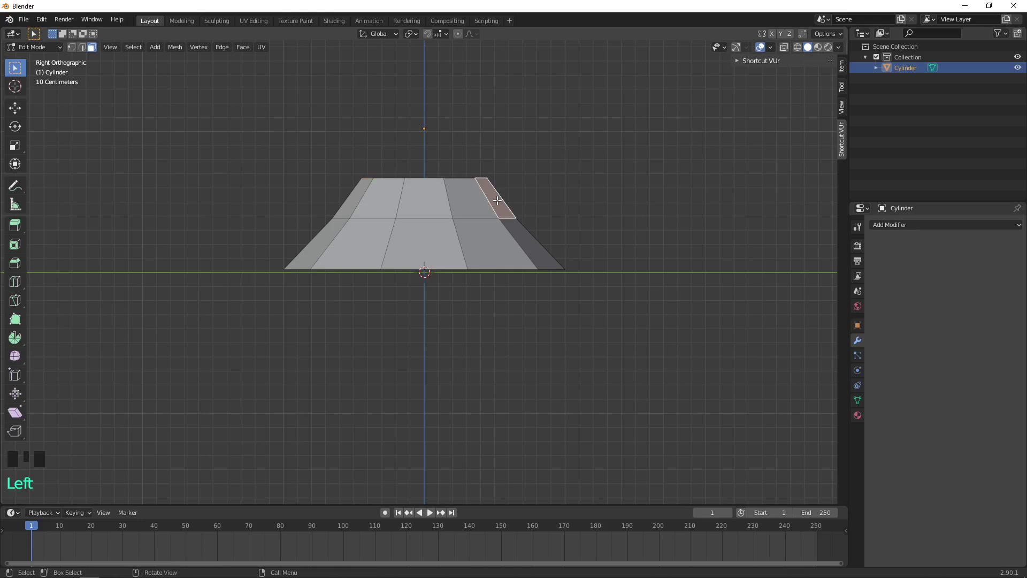
{"action": "key", "text": "e"}
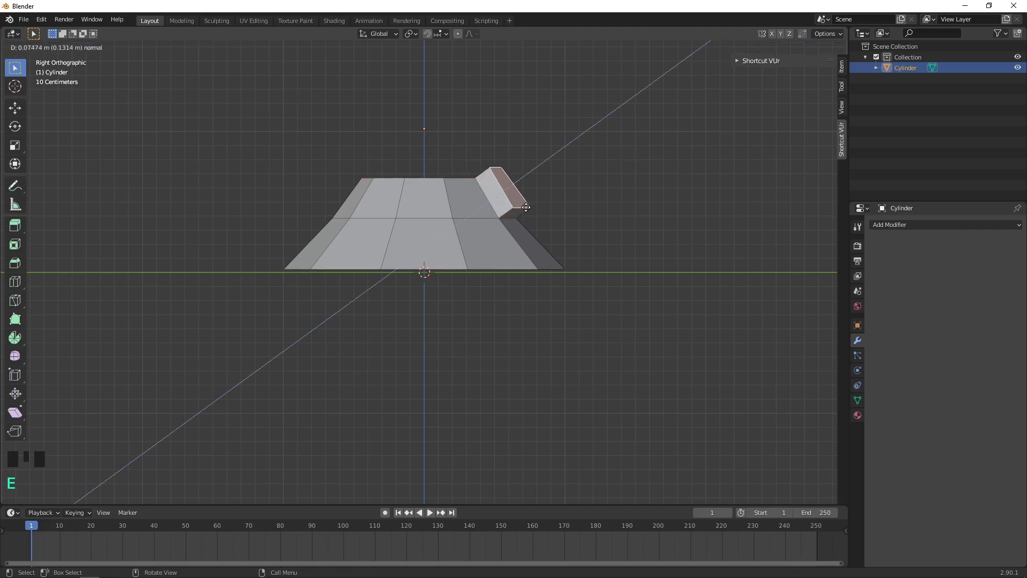
{"action": "left_click", "coordinate": [549, 203]}
{"action": "key", "text": "s"}
{"action": "left_click", "coordinate": [546, 197]}
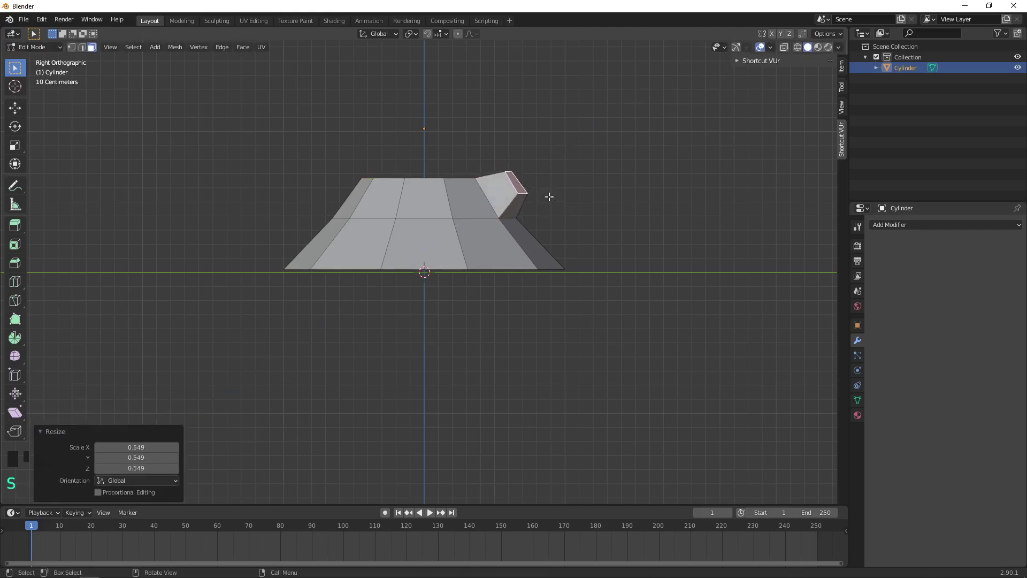
{"action": "key", "text": "e"}
{"action": "left_click", "coordinate": [568, 189]}
{"action": "key", "text": "s"}
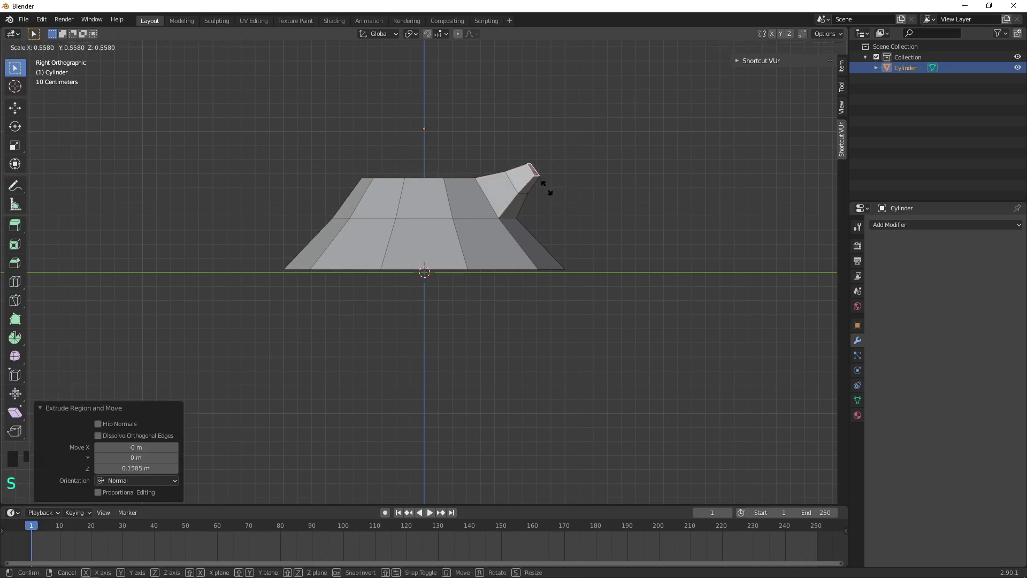
{"action": "left_click", "coordinate": [540, 185]}
{"action": "scroll", "coordinate": [535, 190], "scroll_direction": "down", "scroll_amount": 4}
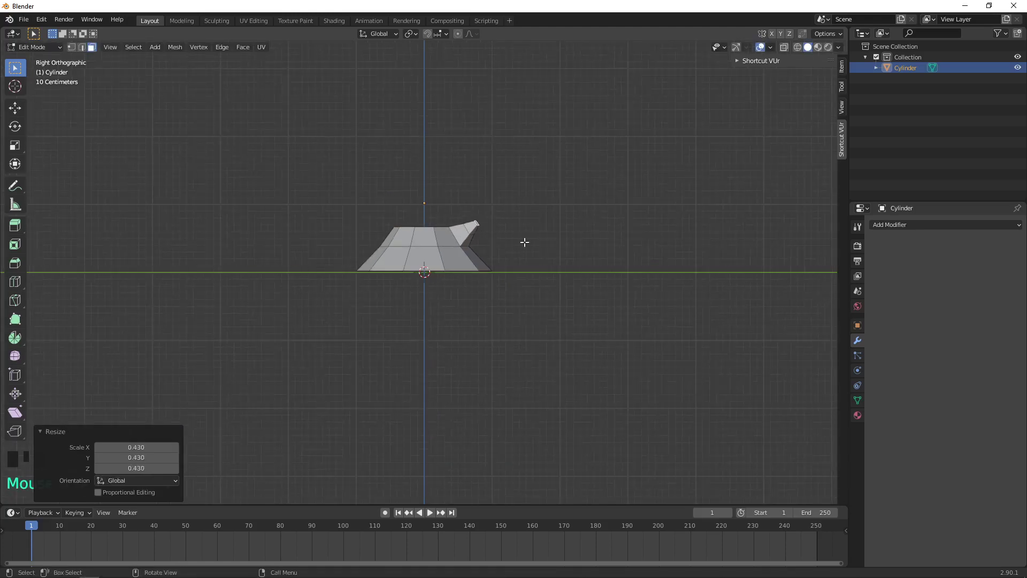
{"action": "key", "text": "KP_7"}
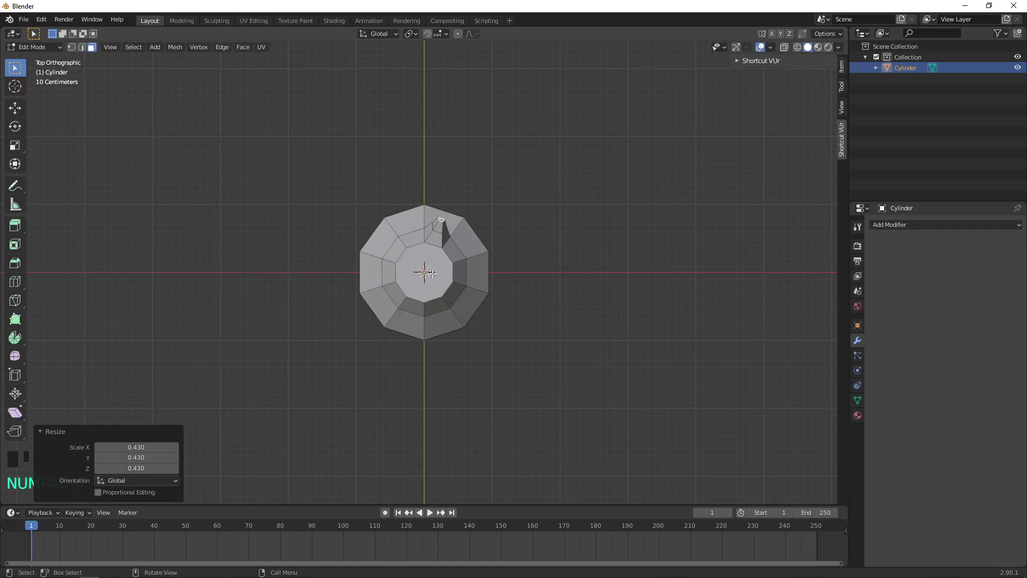
{"action": "left_click", "coordinate": [428, 289]}
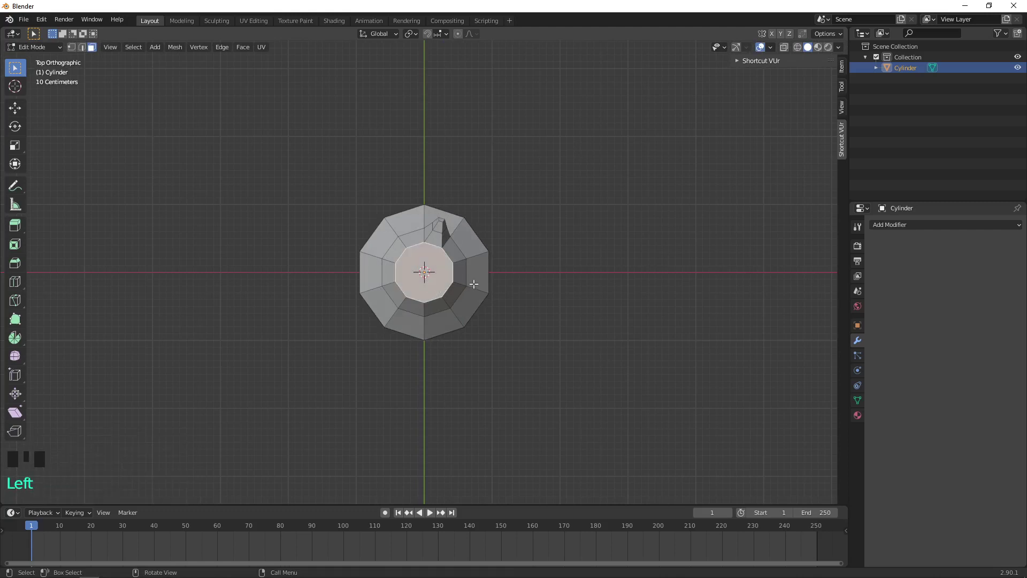
- Scale the stump's top face to 1.04, inset it 0.05859 m, and sink it 0.015143 m
{"action": "scroll", "coordinate": [579, 271], "scroll_direction": "up", "scroll_amount": 2}
{"action": "key", "text": "s"}
{"action": "left_click", "coordinate": [592, 274]}
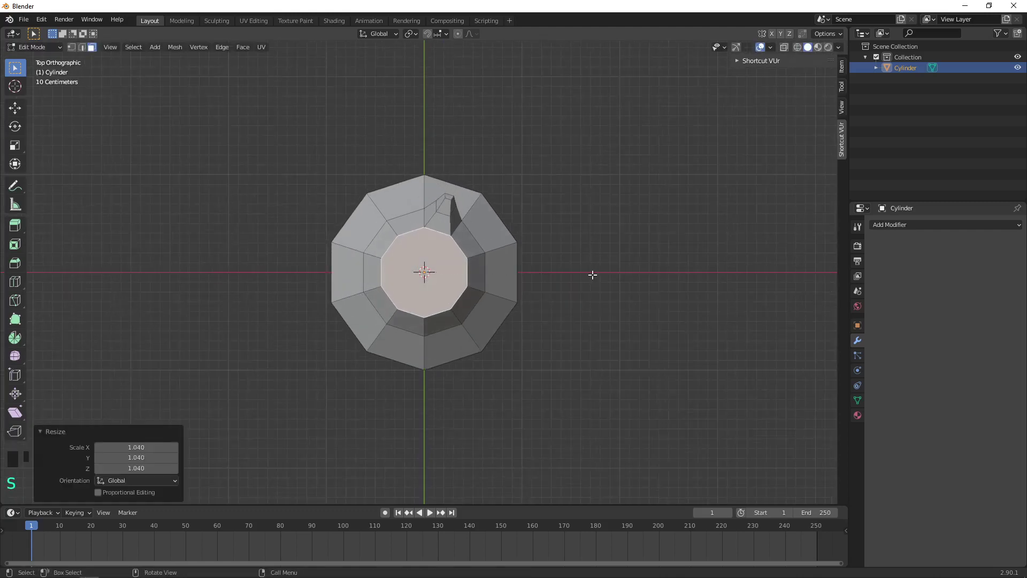
{"action": "key", "text": "i"}
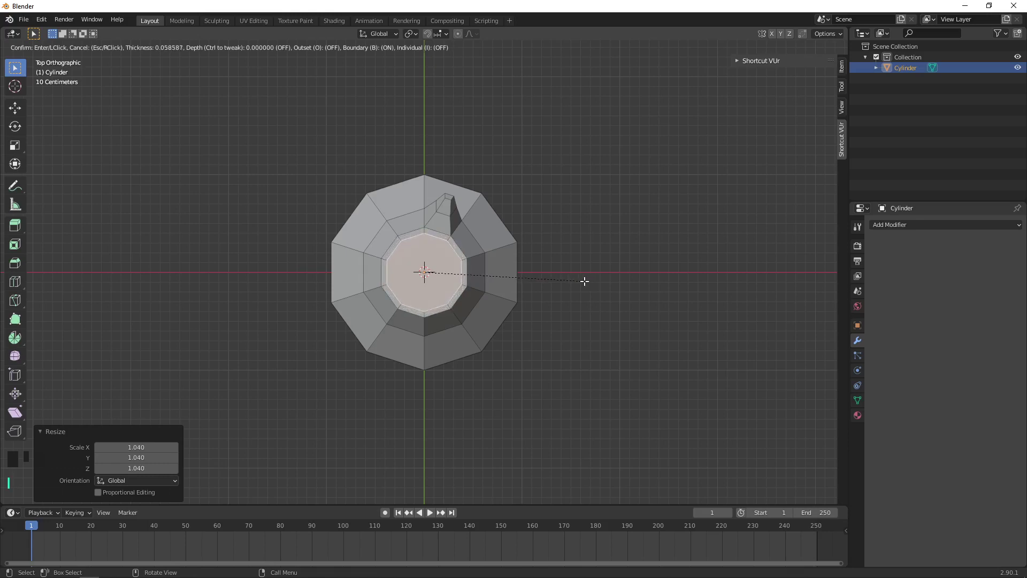
{"action": "left_click", "coordinate": [586, 282]}
{"action": "middle_click_drag", "start_coordinate": [491, 299], "coordinate": [473, 217]}
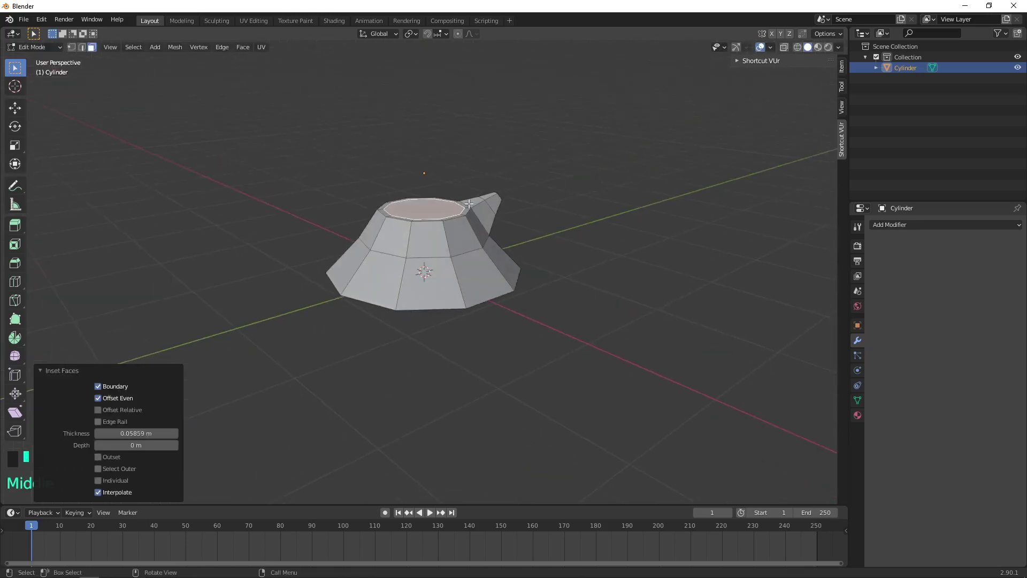
{"action": "key", "text": "g"}
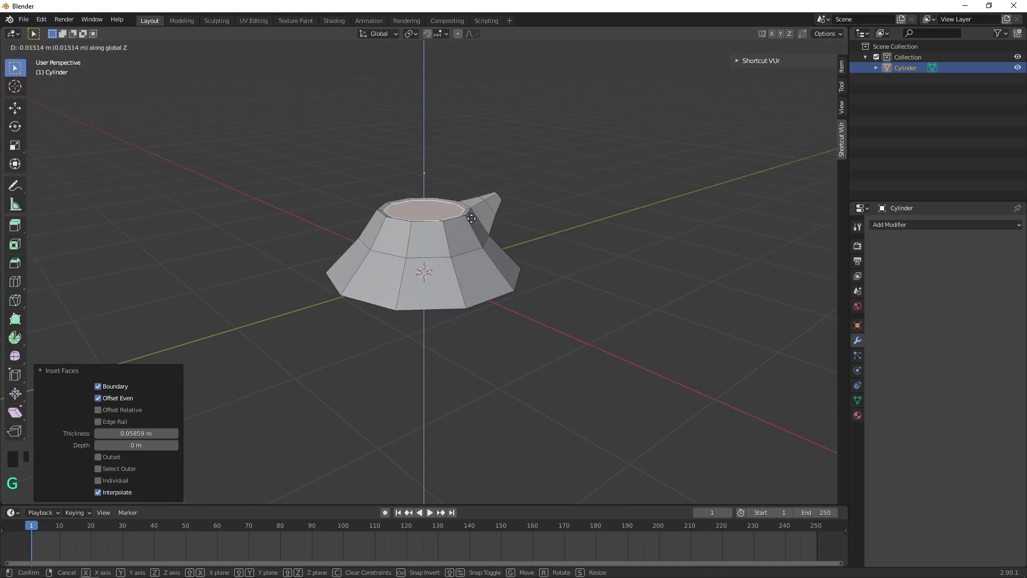
{"action": "left_click", "coordinate": [471, 219]}
{"action": "key", "text": "KP_3"}
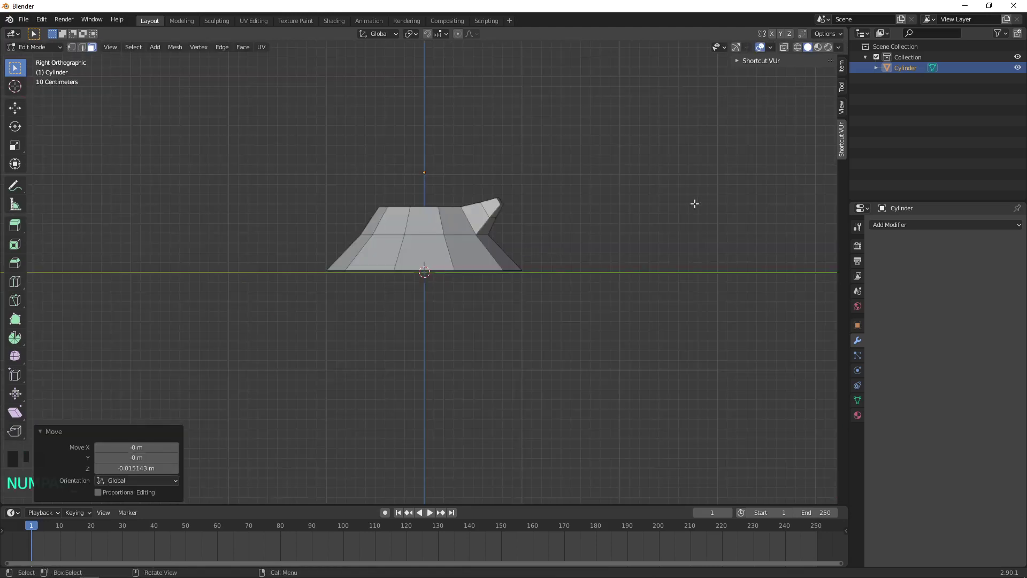
{"action": "scroll", "coordinate": [545, 310], "scroll_direction": "up", "scroll_amount": 3}
{"action": "scroll", "coordinate": [511, 283], "scroll_direction": "down", "scroll_amount": 6}
- Select the stump's two inner top edge loops in vertex mode
{"action": "key", "text": "a"}
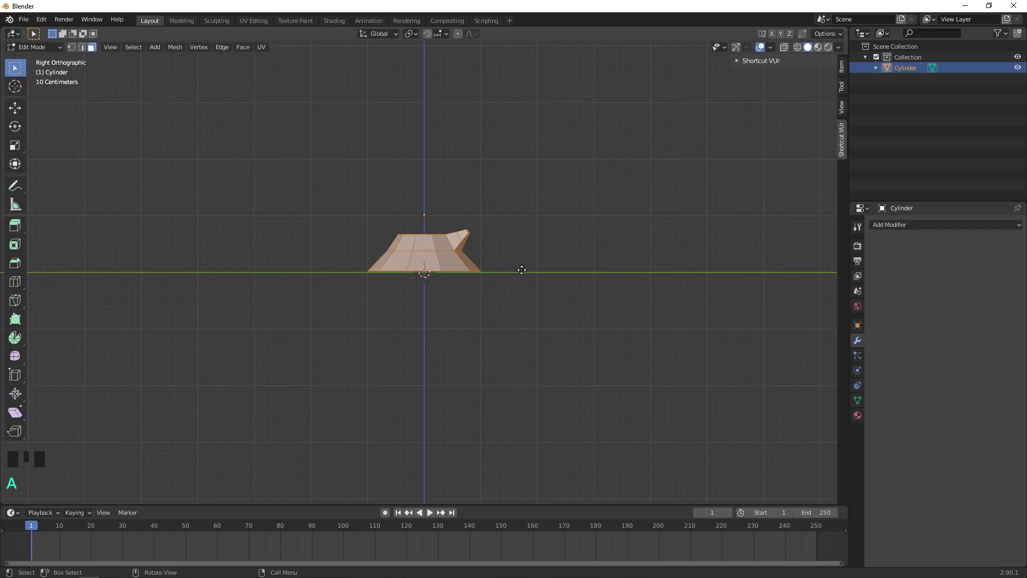
{"action": "key", "text": "g"}
{"action": "key", "text": "Escape"}
{"action": "middle_click_drag", "start_coordinate": [521, 270], "coordinate": [475, 244]}
{"action": "scroll", "coordinate": [474, 244], "scroll_direction": "up", "scroll_amount": 3}
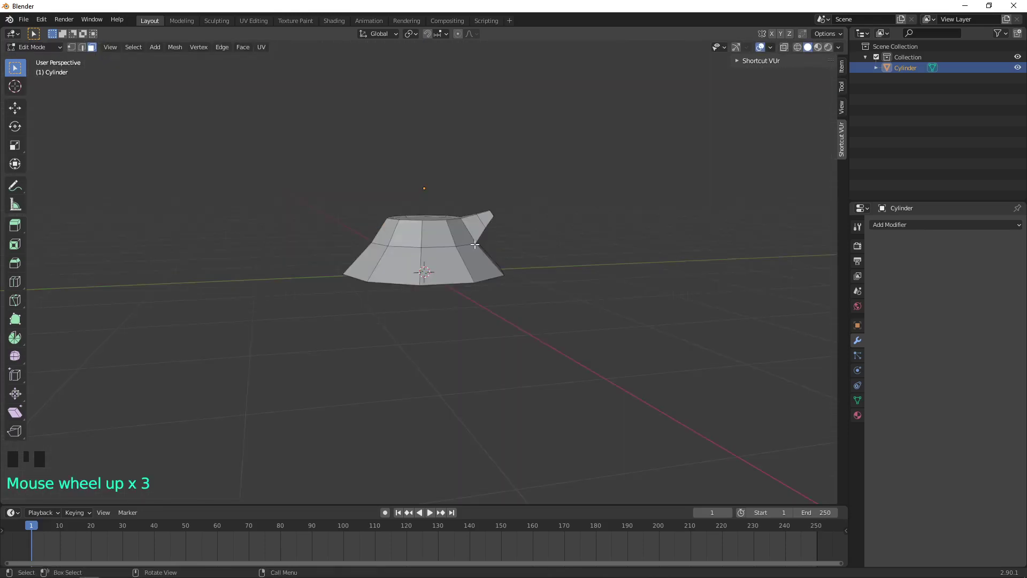
{"action": "key", "text": "KP_7"}
{"action": "scroll", "coordinate": [455, 278], "scroll_direction": "up", "scroll_amount": 3}
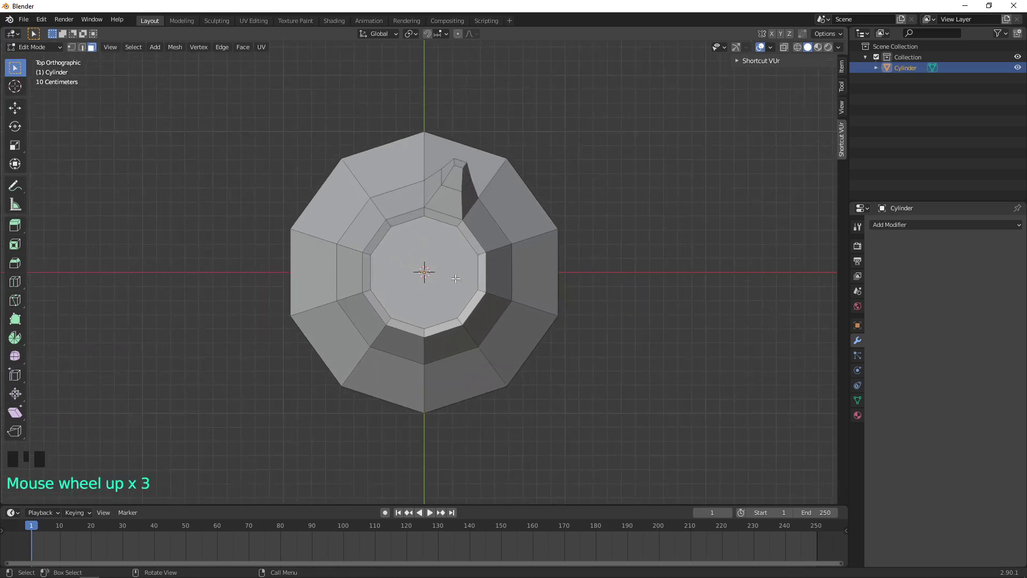
{"action": "key", "text": "1"}
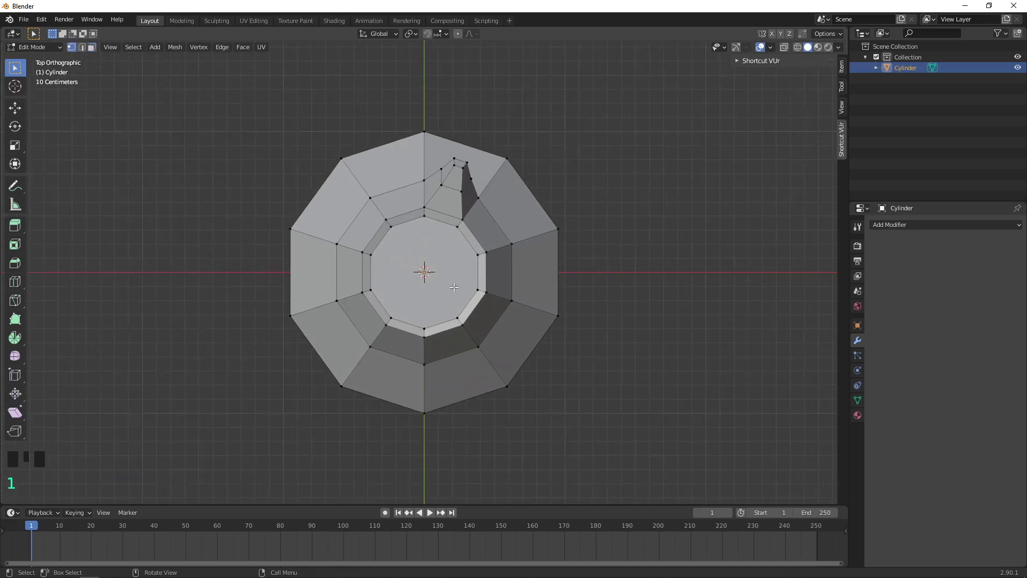
{"action": "left_click", "coordinate": [481, 252], "text": "alt"}
{"action": "left_click", "coordinate": [473, 254], "text": "alt+shift"}
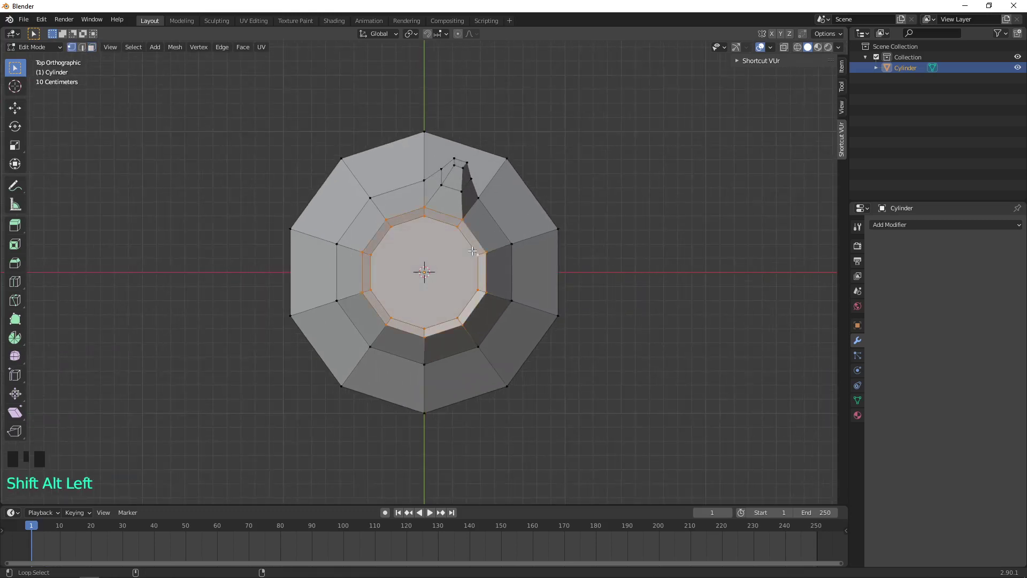
{"action": "middle_click_drag", "start_coordinate": [566, 280], "coordinate": [472, 189]}
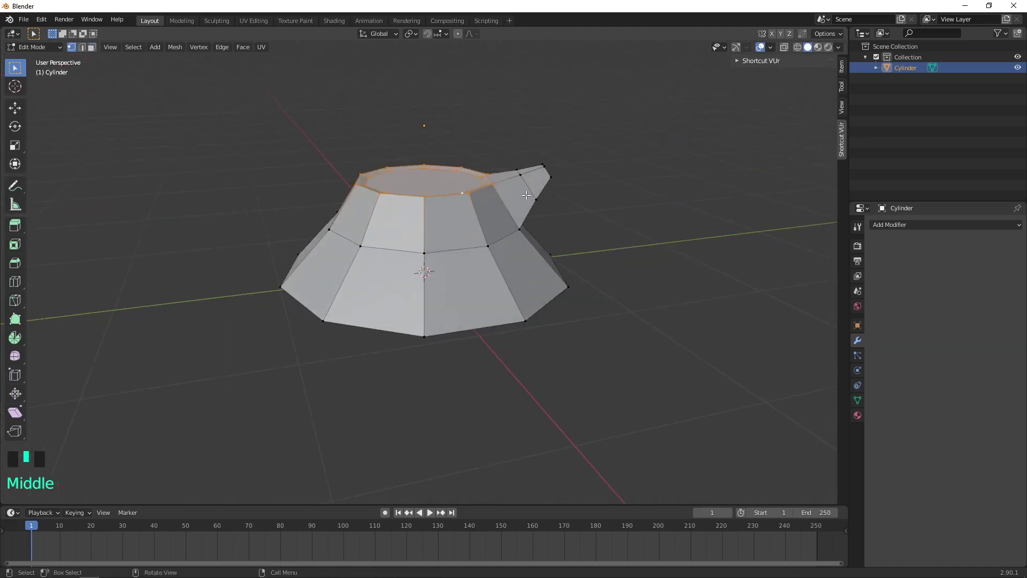
- Duplicate the rings 2.4357 m along Y and extrude them 2.218 m downward into a cylinder
{"action": "key", "text": "shift+d"}
{"action": "key", "text": "y"}
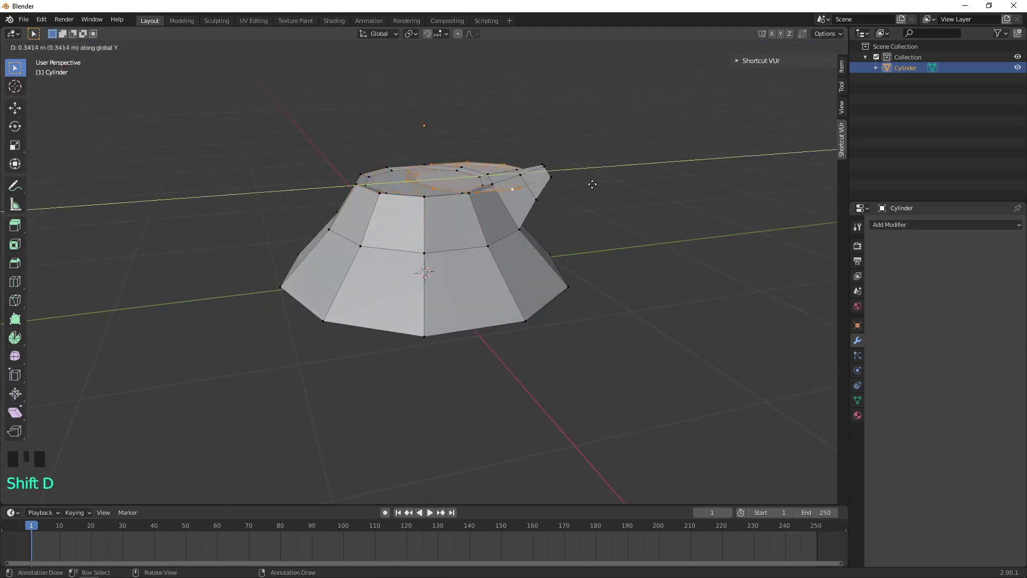
{"action": "left_click", "coordinate": [821, 135]}
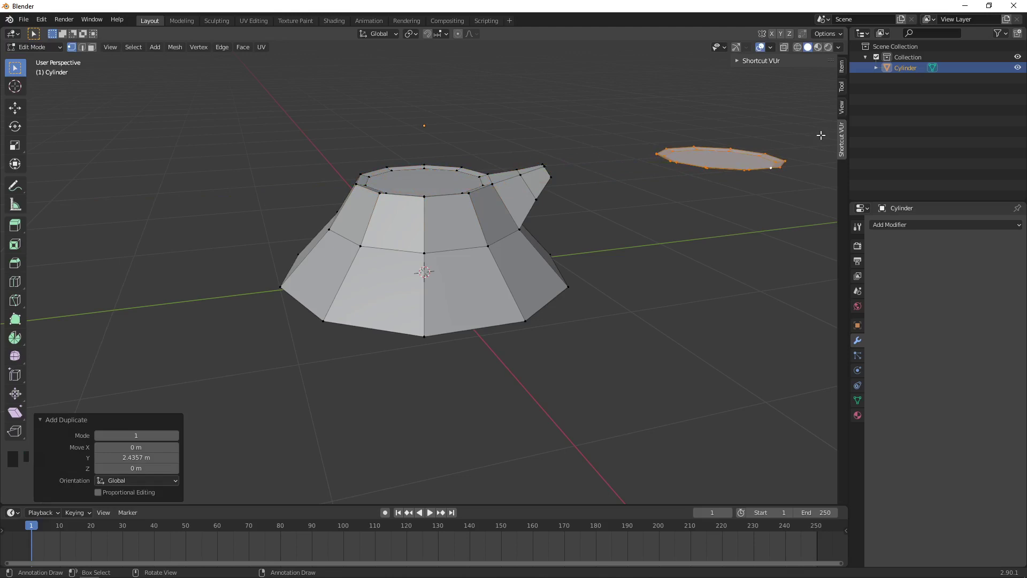
{"action": "key", "text": "KP_3"}
{"action": "scroll", "coordinate": [615, 202], "scroll_direction": "down", "scroll_amount": 6}
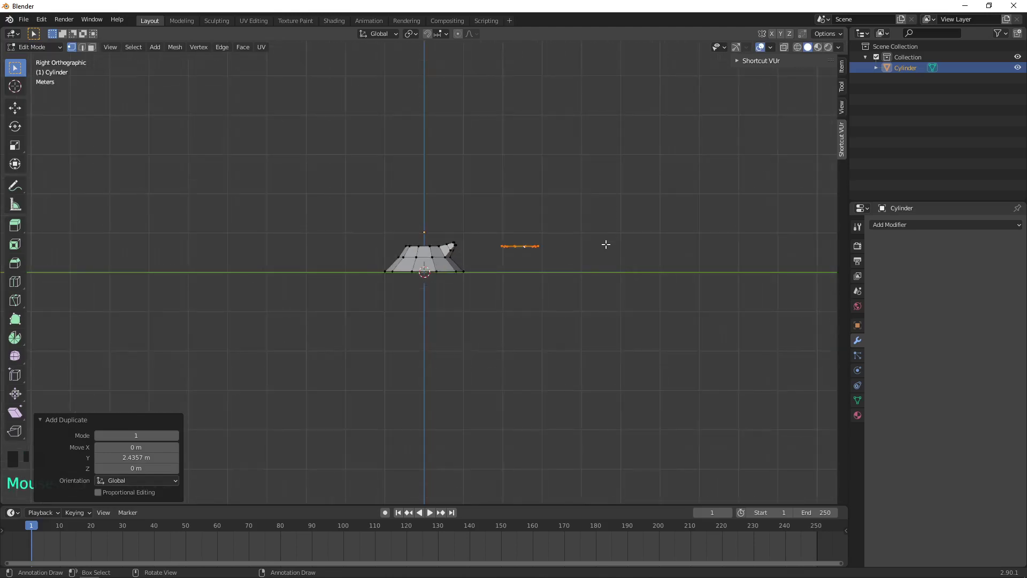
{"action": "key", "text": "e"}
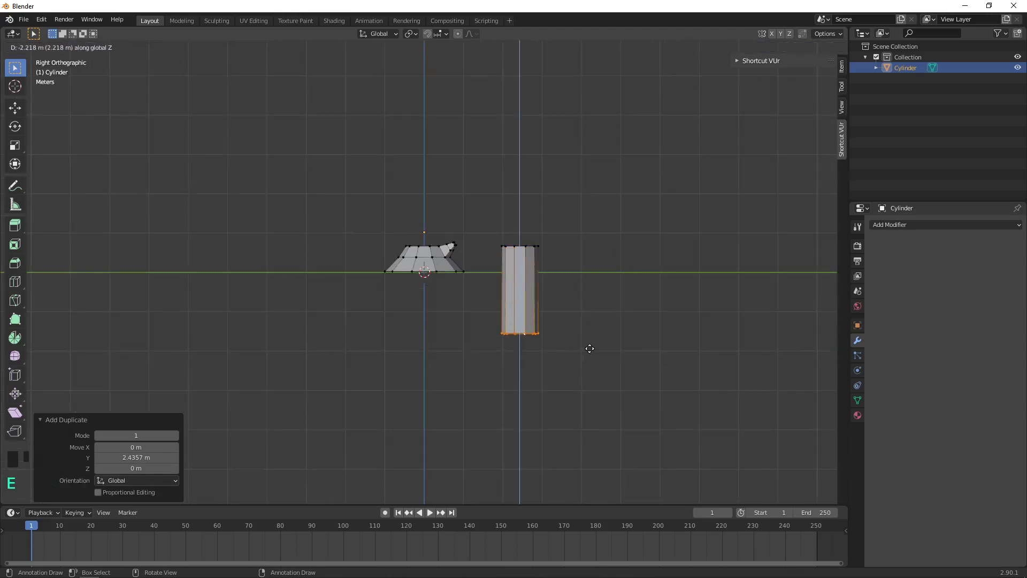
{"action": "left_click", "coordinate": [589, 348]}
- Separate the mesh by loose parts into Cylinder.001 and Cylinder.002, then leave Edit Mode
{"action": "key", "text": "g"}
{"action": "key", "text": "Escape"}
{"action": "key", "text": "a"}
{"action": "key", "text": "p"}
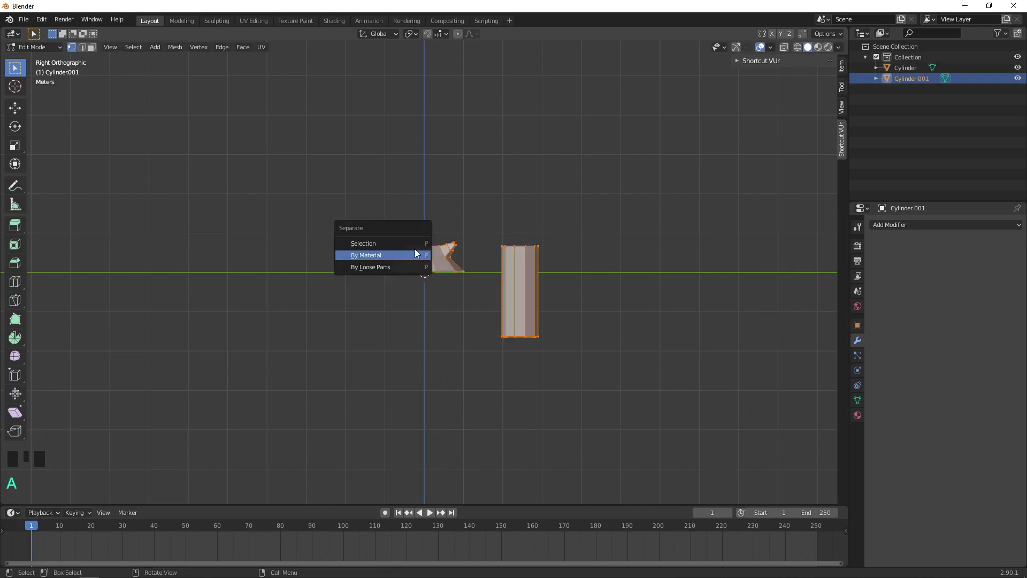
{"action": "left_click", "coordinate": [415, 266]}
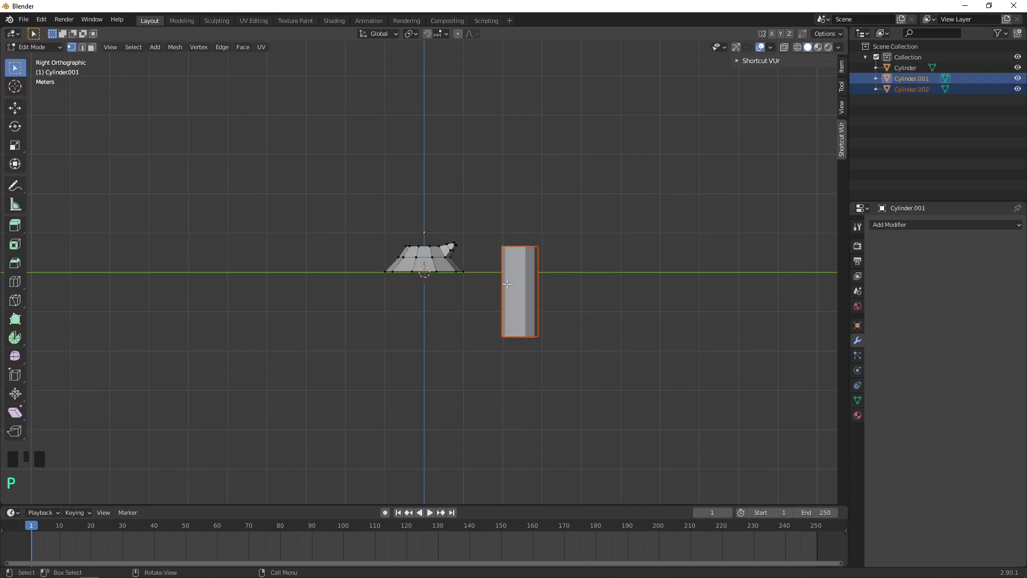
{"action": "key", "text": "Tab"}
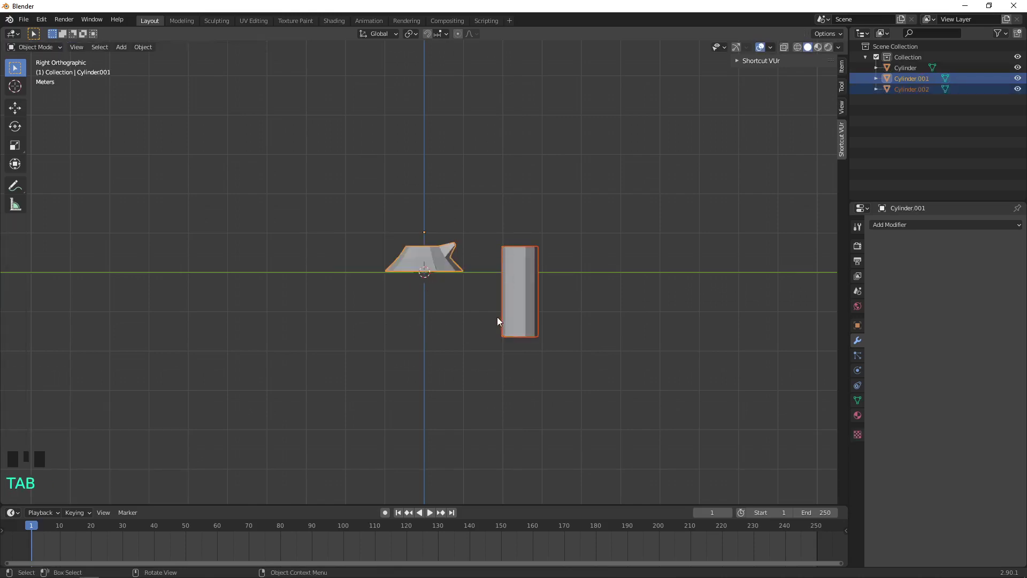
- Raise the new cylinder 1.6875 m and frame the view on it
{"action": "left_click", "coordinate": [527, 283]}
{"action": "key", "text": "g"}
{"action": "left_click", "coordinate": [515, 216]}
{"action": "key", "text": "KP_Decimal"}
{"action": "key", "text": "KP_3"}
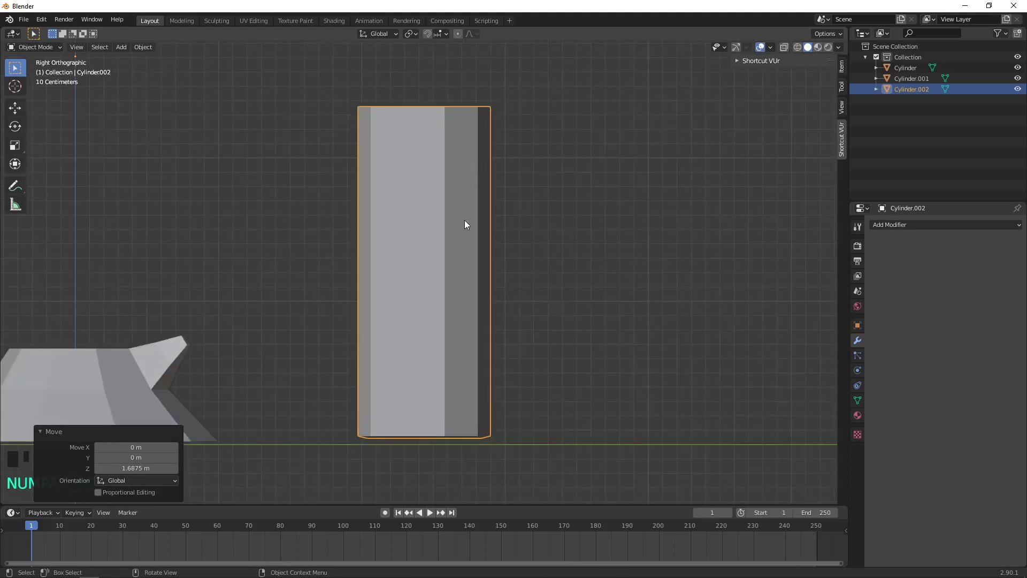
{"action": "scroll", "coordinate": [470, 230], "scroll_direction": "down", "scroll_amount": 4}
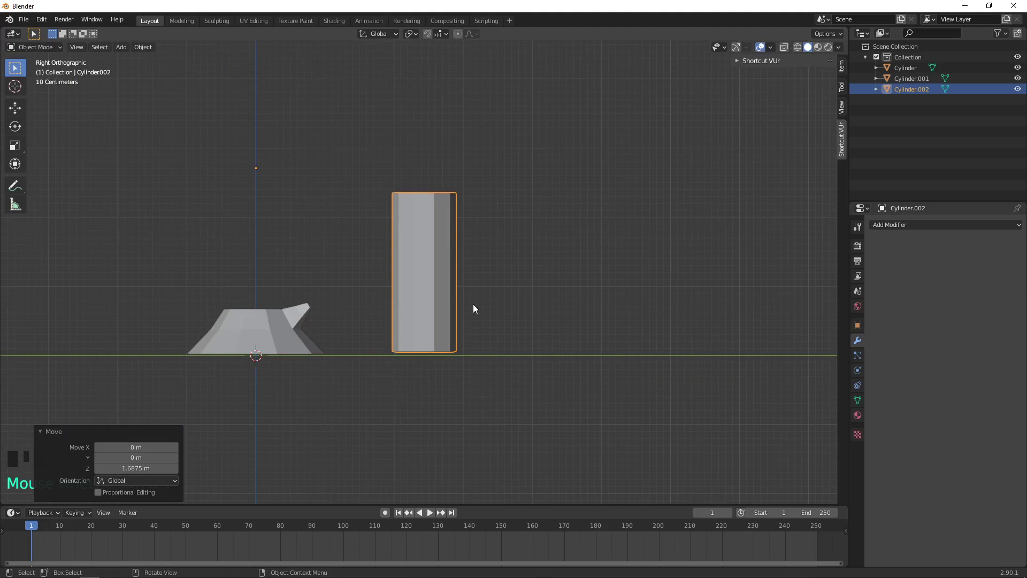
{"action": "key", "text": "KP_7"}
- Delete the small cylinder's top face in Edit Mode
{"action": "key", "text": "Tab"}
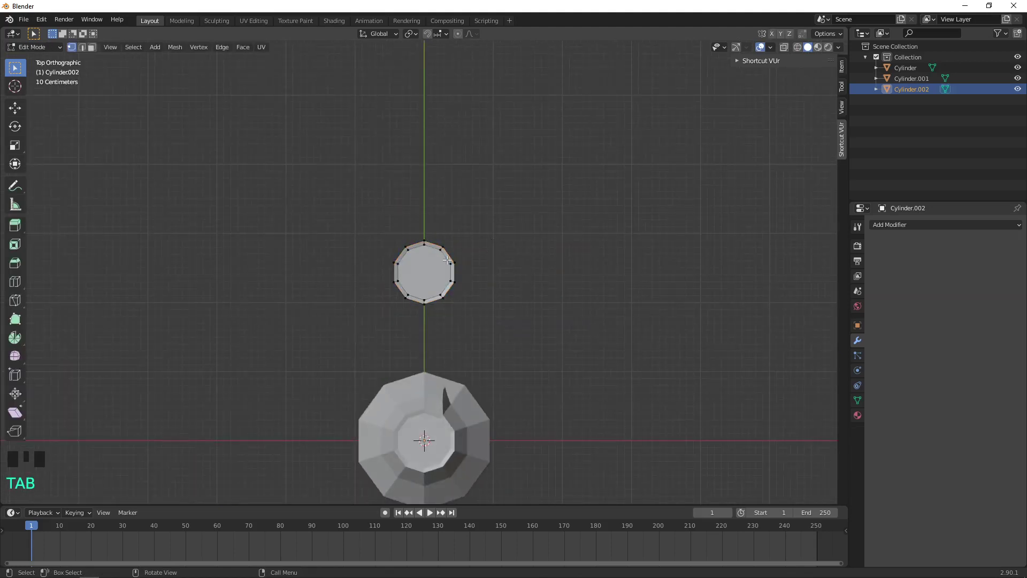
{"action": "key", "text": "3"}
{"action": "left_click", "coordinate": [420, 270]}
{"action": "middle_click_drag", "start_coordinate": [523, 337], "coordinate": [487, 261]}
{"action": "right_click_drag", "start_coordinate": [407, 302], "coordinate": [414, 300]}
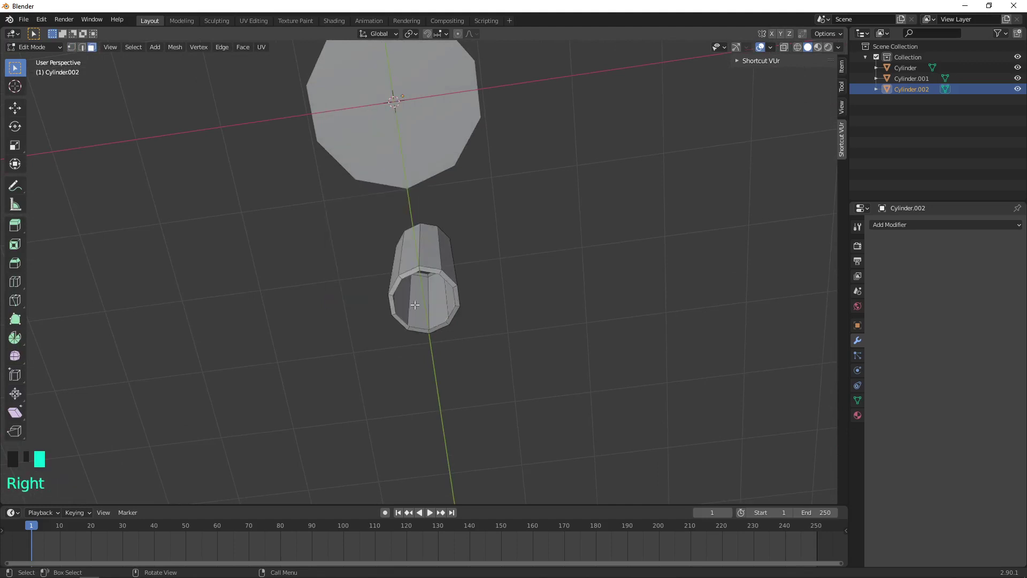
{"action": "scroll", "coordinate": [425, 302], "scroll_direction": "up", "scroll_amount": 2}
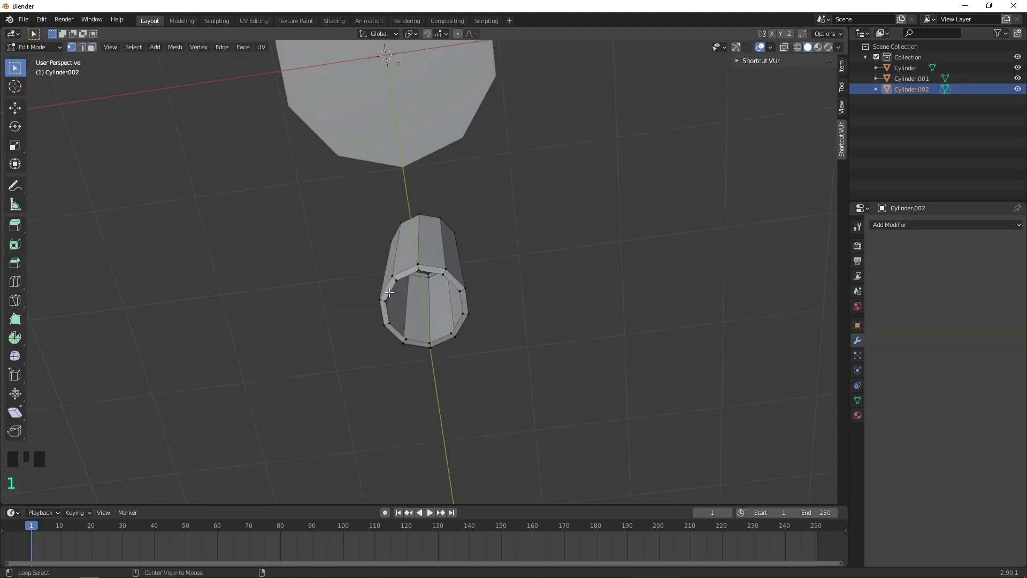
- Join the two rim edge loops with Bridge Edge Loops and return to Object Mode
{"action": "key", "text": "1"}
{"action": "left_click", "coordinate": [387, 297], "text": "alt"}
{"action": "middle_click_drag", "start_coordinate": [387, 298], "coordinate": [500, 217]}
{"action": "left_click", "coordinate": [500, 217], "text": "alt+shift"}
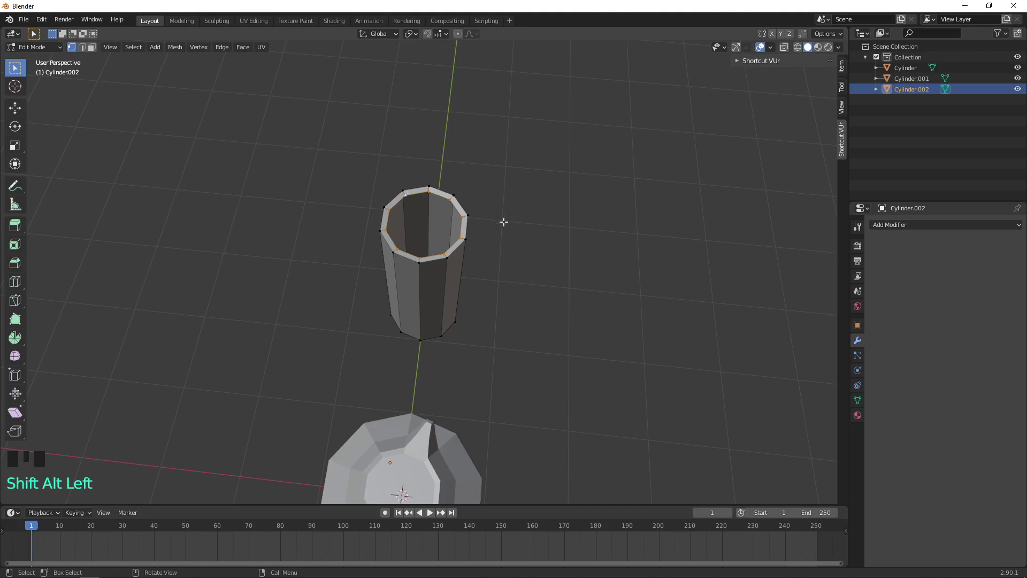
{"action": "key", "text": "F3"}
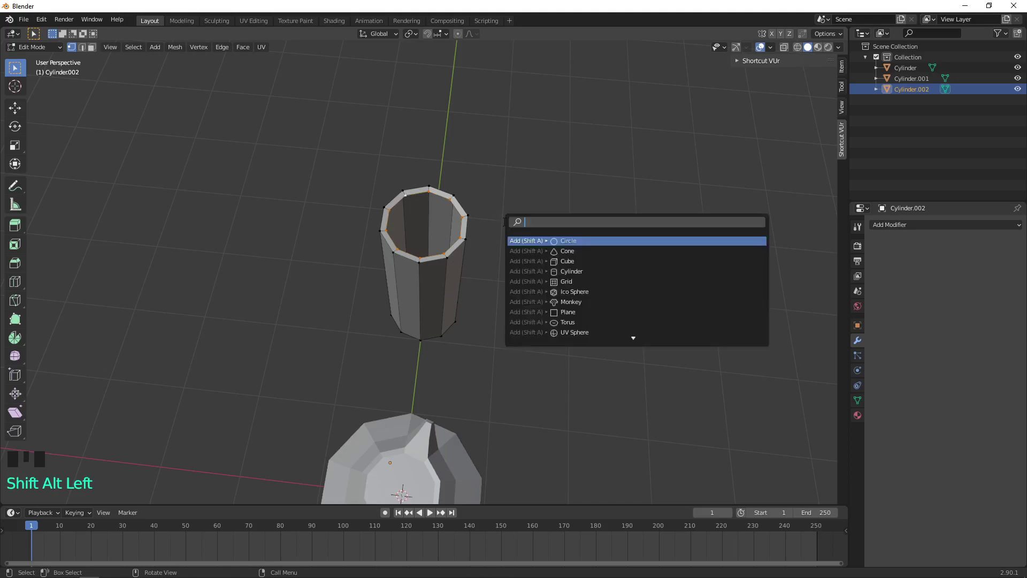
{"action": "type", "text": "bridge"}
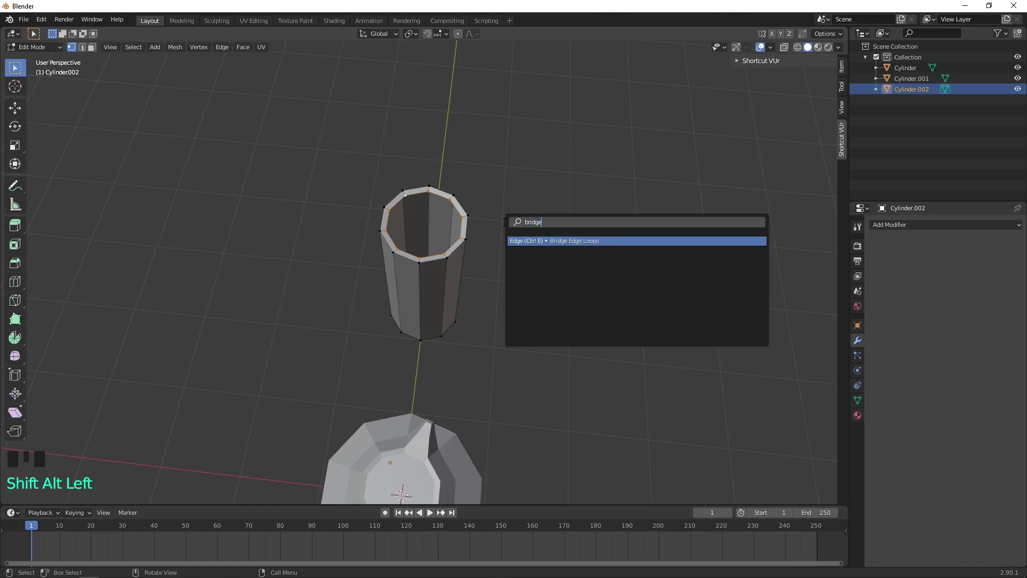
{"action": "key", "text": "Return"}
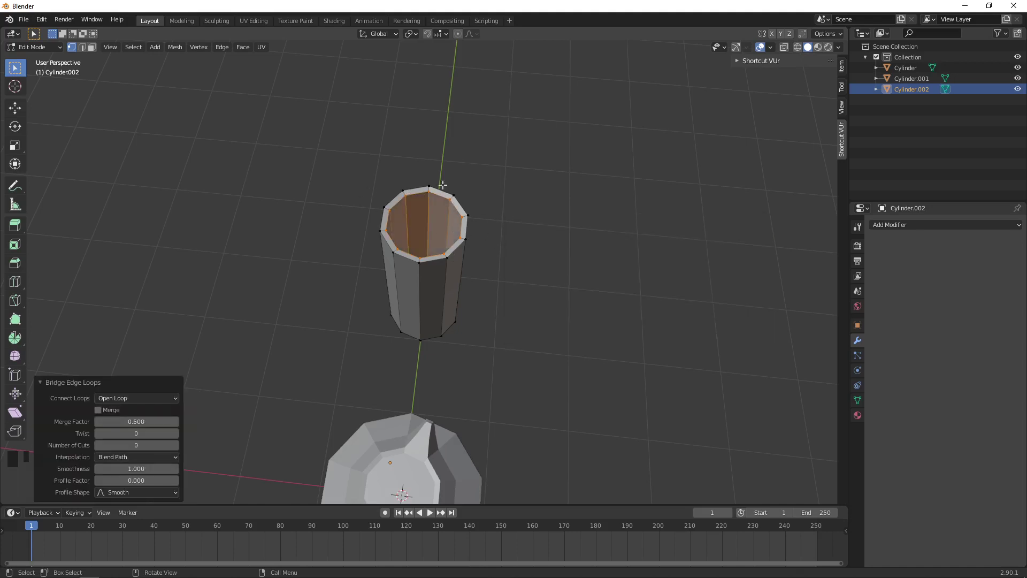
{"action": "key", "text": "Tab"}
{"action": "middle_click_drag", "start_coordinate": [546, 208], "coordinate": [466, 255]}
{"action": "scroll", "coordinate": [478, 275], "scroll_direction": "up", "scroll_amount": 2}
{"action": "scroll", "coordinate": [515, 292], "scroll_direction": "down", "scroll_amount": 2}
{"action": "middle_click_drag", "start_coordinate": [515, 292], "coordinate": [499, 242]}
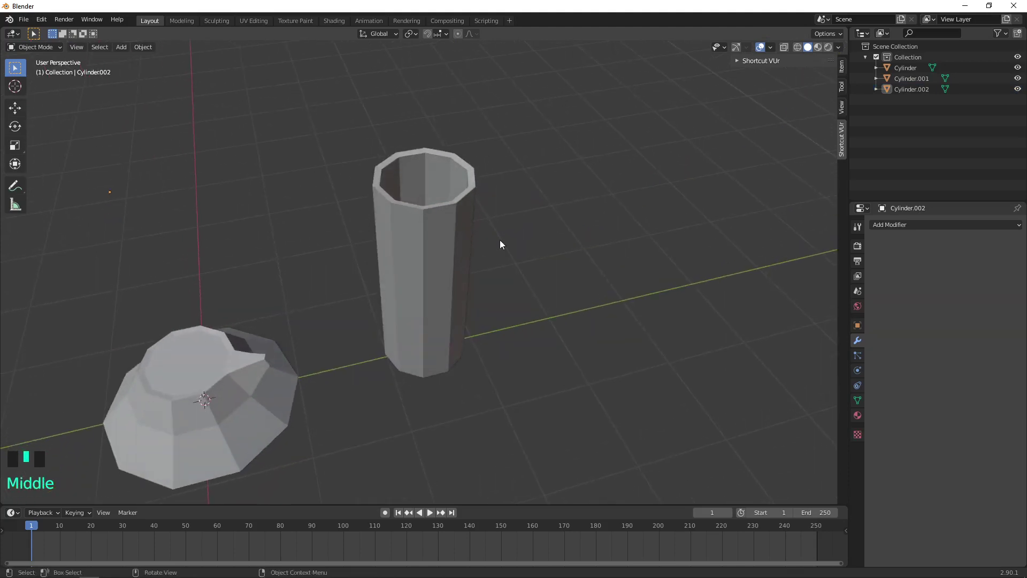
- Add five evenly spaced loop cuts around the hollow log, viewed from the side
{"action": "left_click", "coordinate": [409, 264]}
{"action": "key", "text": "KP_3"}
{"action": "key", "text": "Tab"}
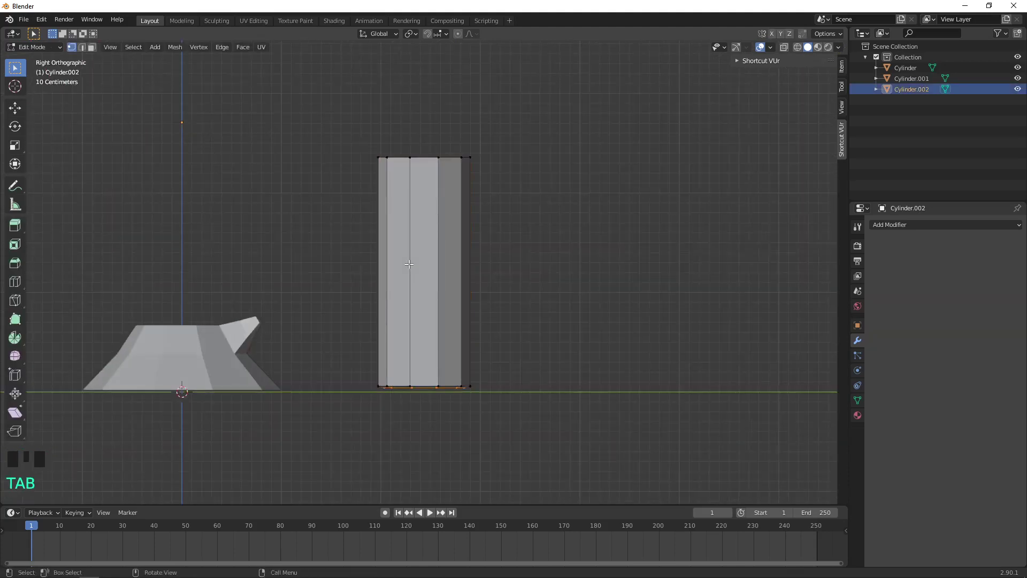
{"action": "key", "text": "ctrl+r"}
{"action": "scroll", "coordinate": [412, 257], "scroll_direction": "up", "scroll_amount": 4}
{"action": "left_click", "coordinate": [415, 252]}
{"action": "right_click", "coordinate": [415, 252]}
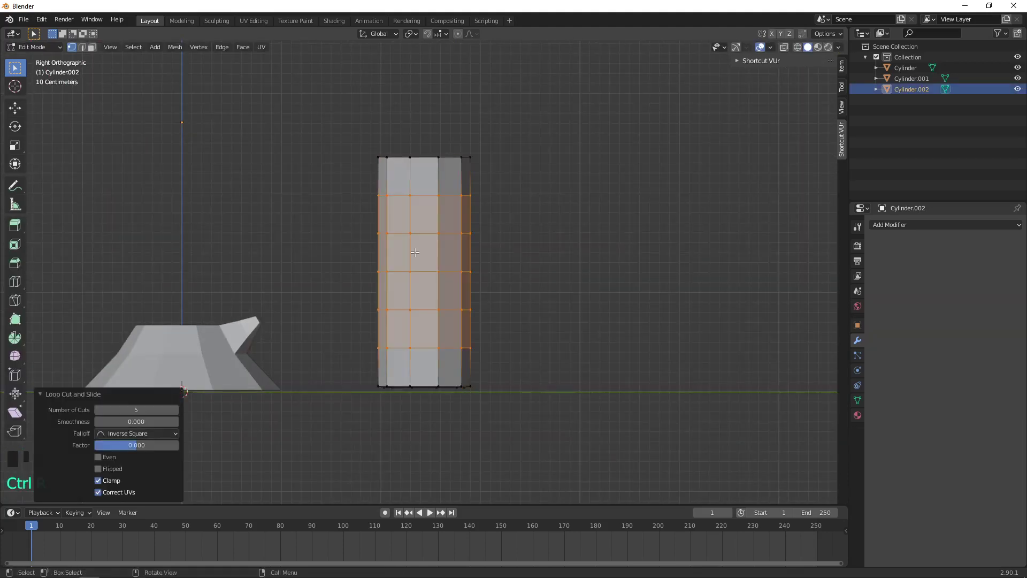
- Extrude a side face near the top into a tapered two-segment branch stub
{"action": "key", "text": "3"}
{"action": "left_click", "coordinate": [468, 229]}
{"action": "key", "text": "e"}
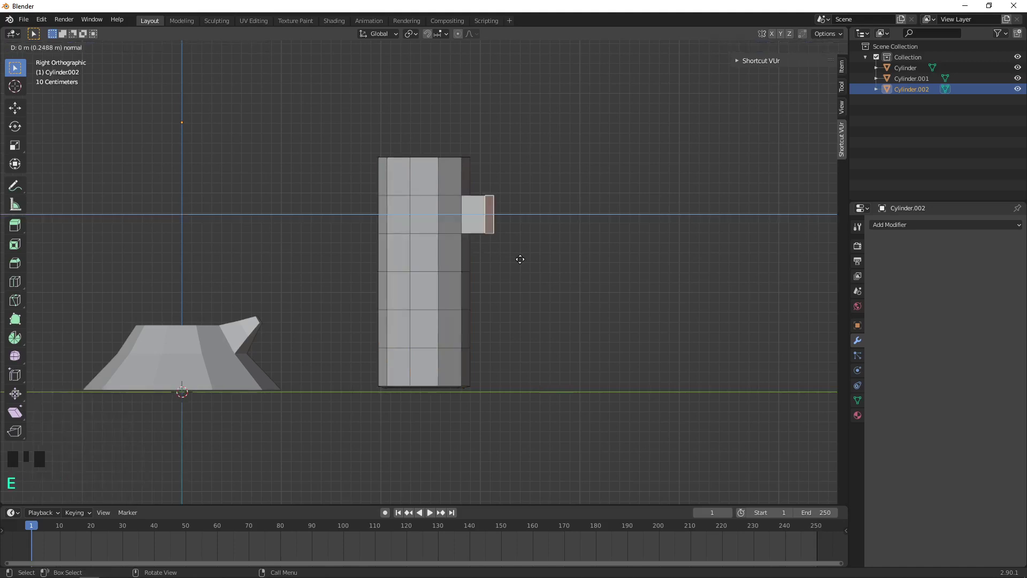
{"action": "left_click", "coordinate": [520, 259]}
{"action": "key", "text": "s"}
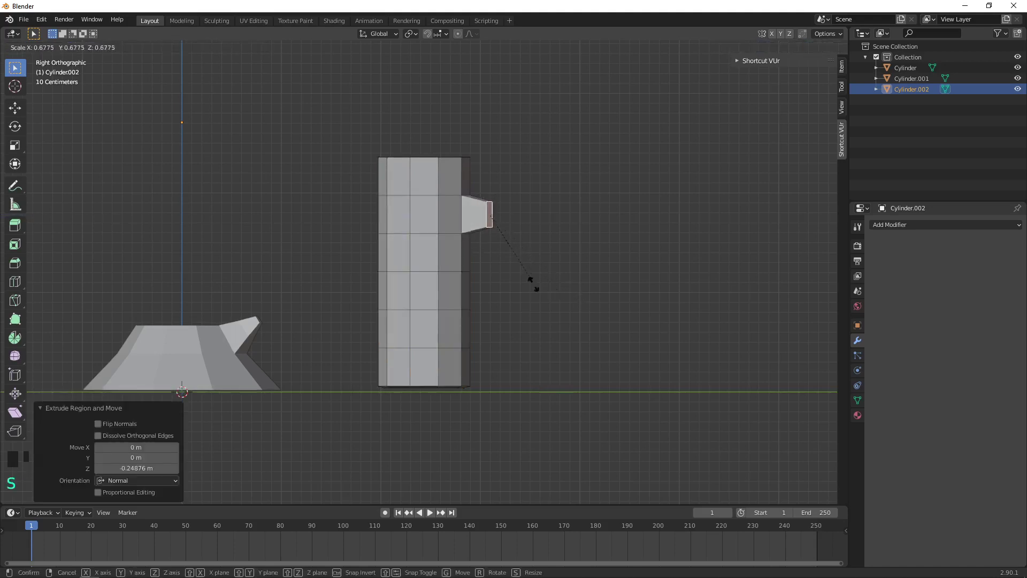
{"action": "left_click", "coordinate": [519, 274]}
{"action": "key", "text": "g"}
{"action": "right_click", "coordinate": [509, 276]}
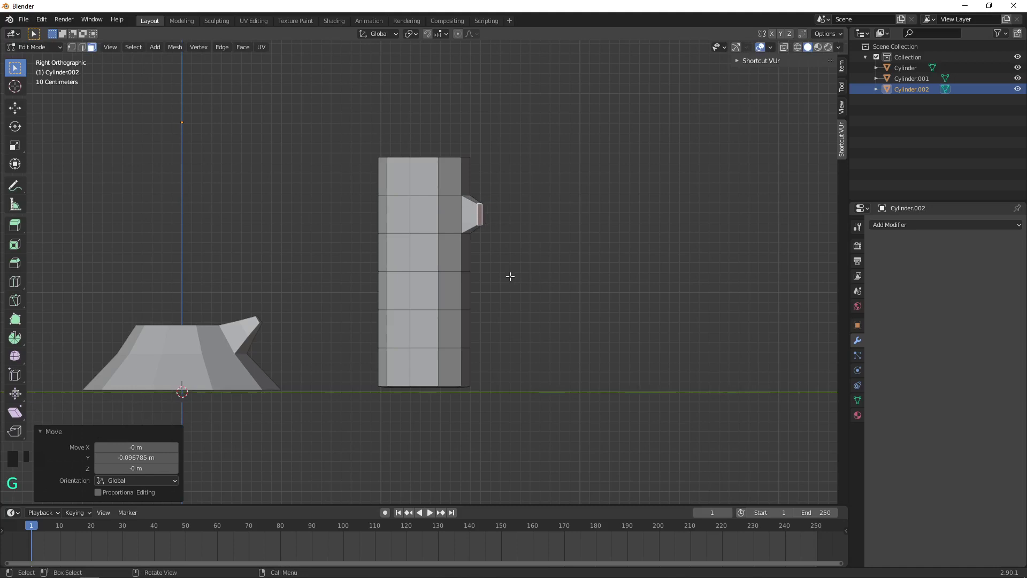
{"action": "key", "text": "e"}
{"action": "left_click", "coordinate": [527, 275]}
{"action": "key", "text": "s"}
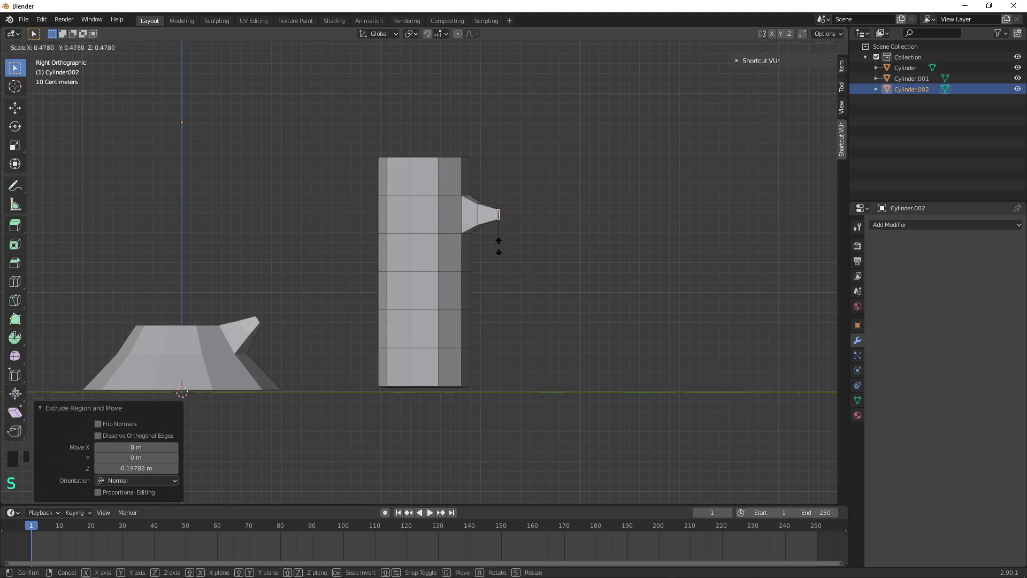
{"action": "left_click", "coordinate": [491, 245]}
- Bend the log by moving a middle face, warp its top-left face, and return to object mode
{"action": "key", "text": "KP_3"}
{"action": "left_click", "coordinate": [538, 276]}
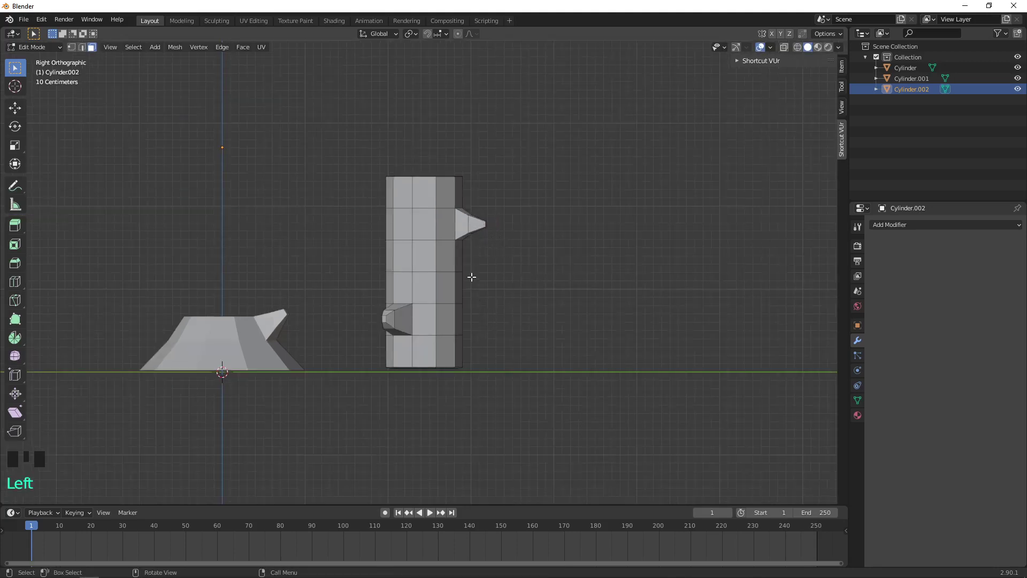
{"action": "left_click", "coordinate": [454, 260]}
{"action": "key", "text": "g"}
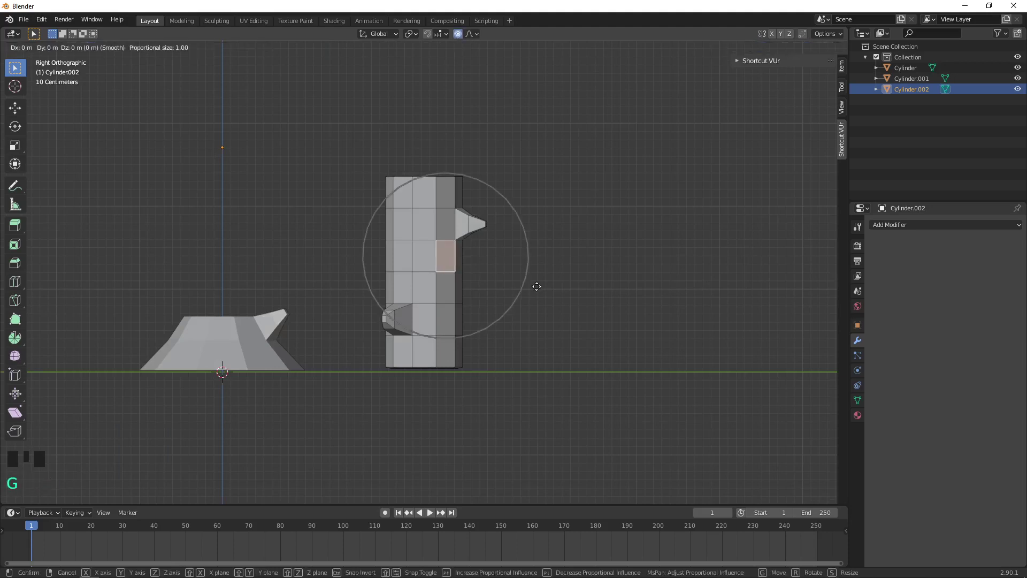
{"action": "left_click", "coordinate": [527, 287]}
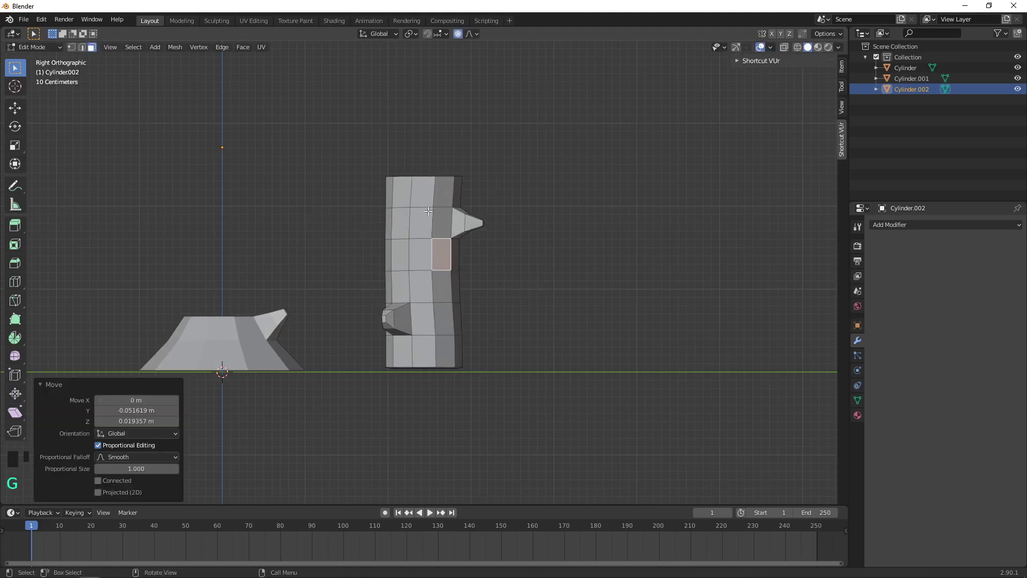
{"action": "left_click", "coordinate": [395, 191]}
{"action": "key", "text": "g"}
{"action": "left_click", "coordinate": [401, 200]}
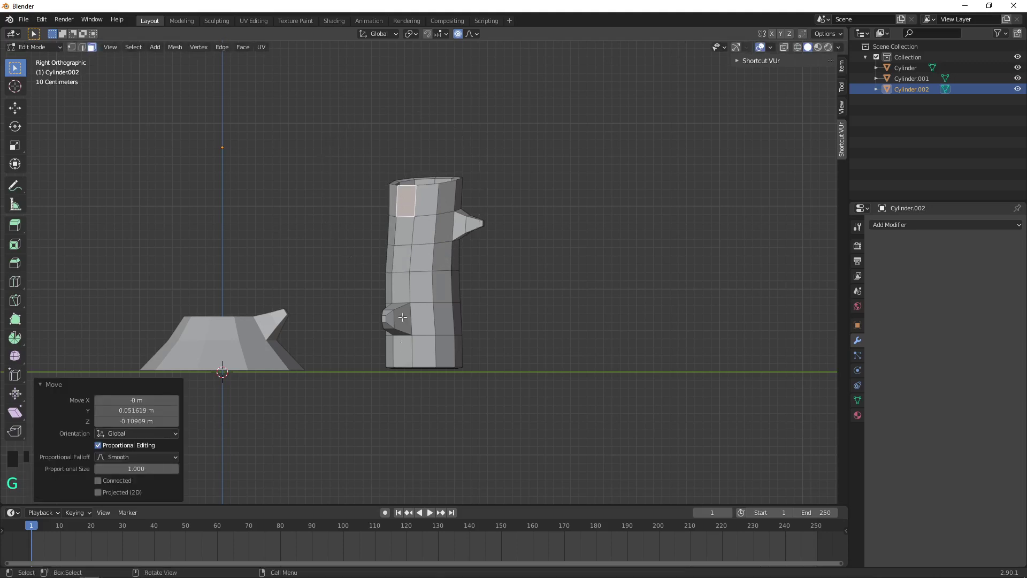
{"action": "key", "text": "Tab"}
{"action": "middle_click_drag", "start_coordinate": [391, 283], "coordinate": [431, 351]}
{"action": "key", "text": "KP_3"}
{"action": "scroll", "coordinate": [262, 242], "scroll_direction": "down", "scroll_amount": 6}
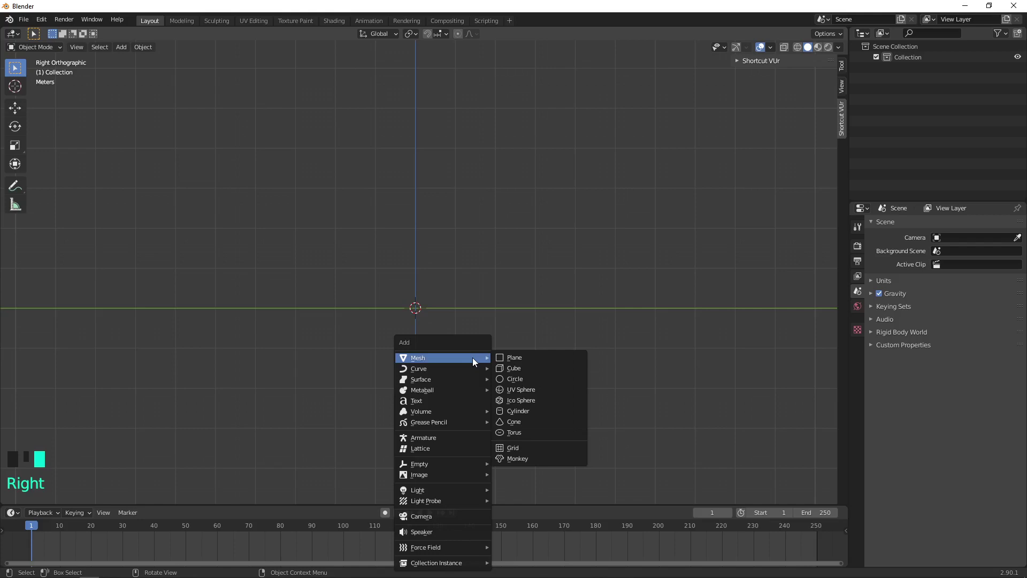
- Add a cylinder and set its vertex count to 3, making a triangular prism
{"action": "left_click", "coordinate": [511, 411]}
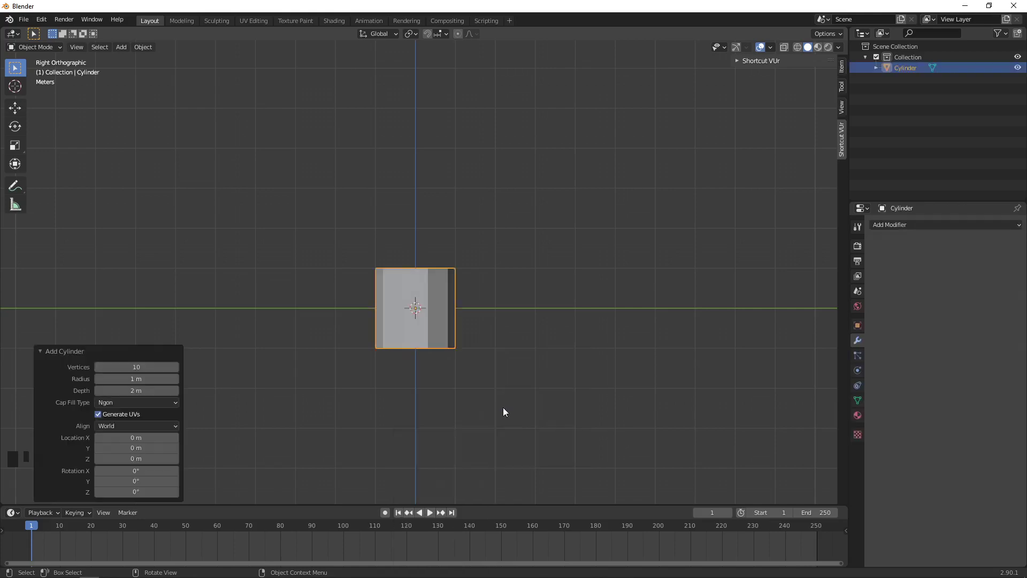
{"action": "left_click", "coordinate": [137, 366]}
{"action": "key", "text": "BackSpace"}
{"action": "key", "text": "Return"}
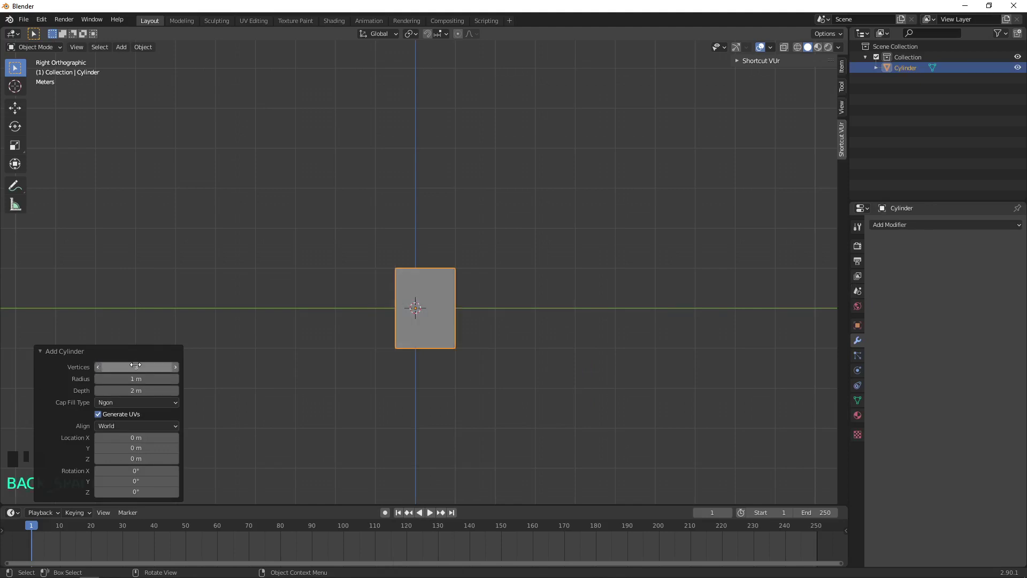
- Move the prism so its base rests on the ground line
{"action": "left_click", "coordinate": [553, 260]}
{"action": "left_click", "coordinate": [416, 342]}
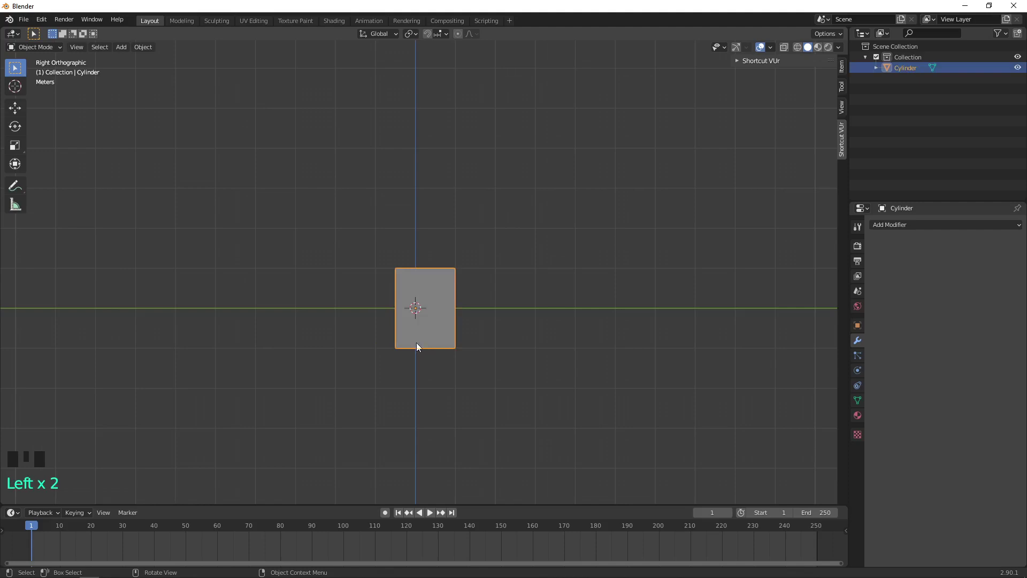
{"action": "key", "text": "g"}
{"action": "left_click", "coordinate": [410, 307]}
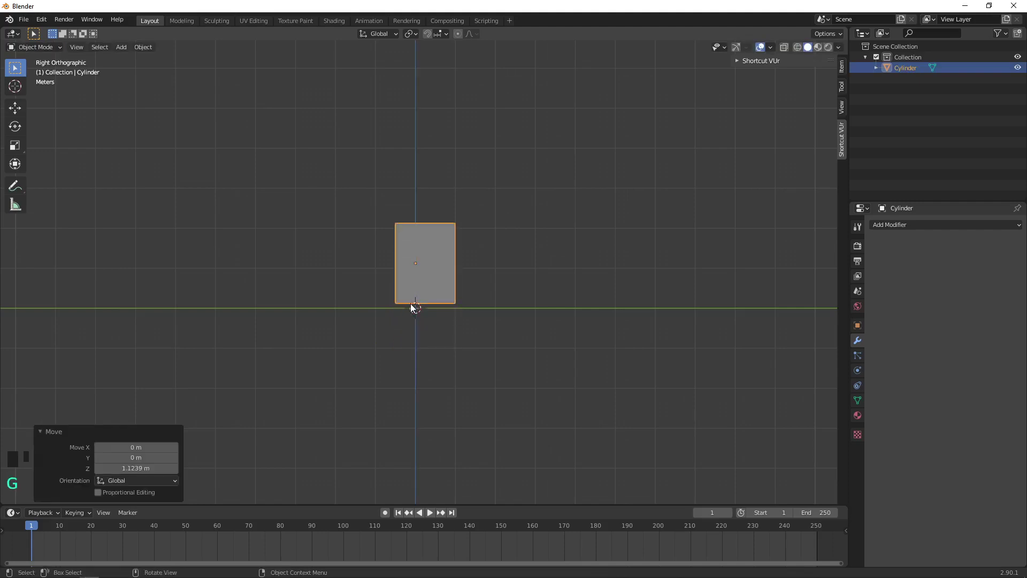
{"action": "key", "text": "g"}
{"action": "left_click", "coordinate": [454, 268]}
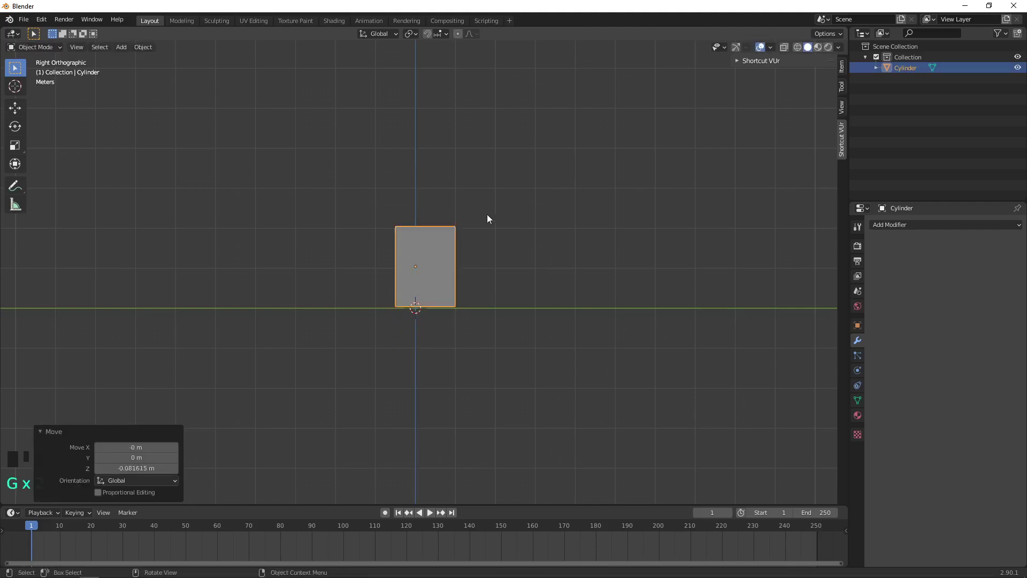
{"action": "middle_click_drag", "start_coordinate": [486, 214], "coordinate": [432, 284], "text": "shift"}
{"action": "scroll", "coordinate": [431, 342], "scroll_direction": "up", "scroll_amount": 2}
- Select the prism's top three vertices in edit mode, viewed from the side
{"action": "key", "text": "Tab"}
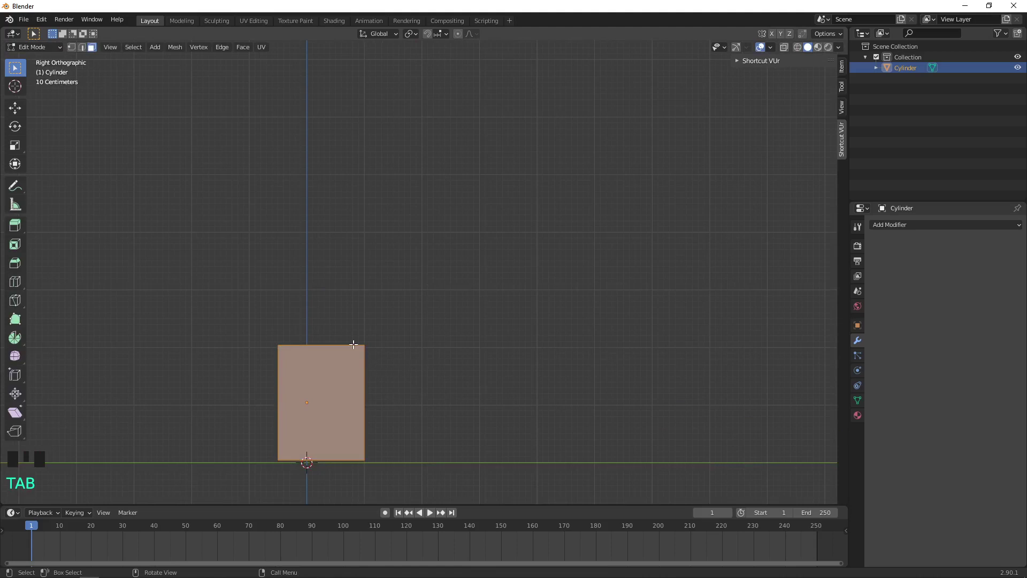
{"action": "key", "text": "1"}
{"action": "middle_click_drag", "start_coordinate": [268, 303], "coordinate": [220, 268]}
{"action": "left_click_drag", "start_coordinate": [220, 268], "coordinate": [470, 383]}
{"action": "key", "text": "KP_3"}
{"action": "middle_click_drag", "start_coordinate": [470, 383], "coordinate": [417, 311], "text": "shift"}
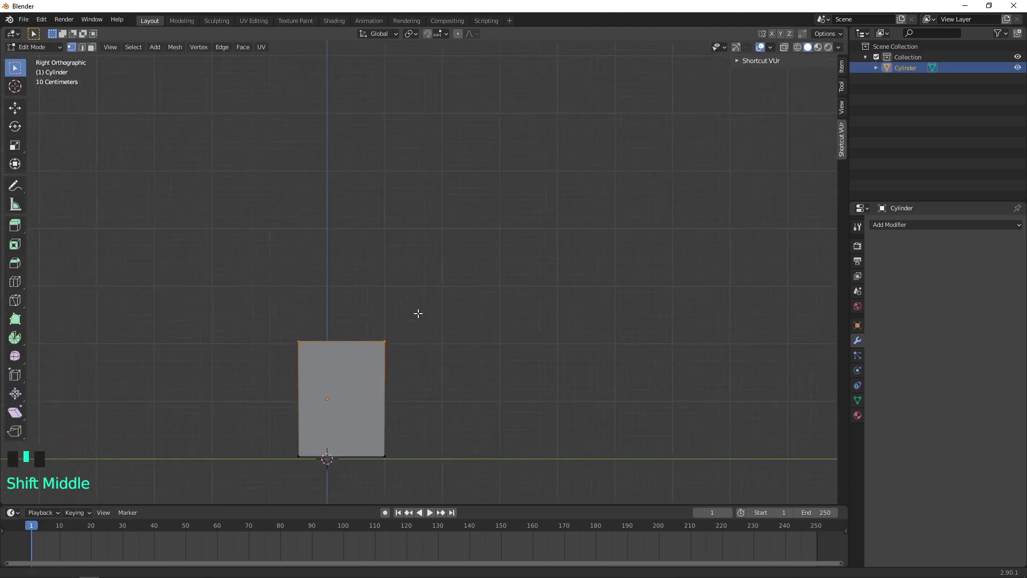
{"action": "scroll", "coordinate": [451, 305], "scroll_direction": "down", "scroll_amount": 3}
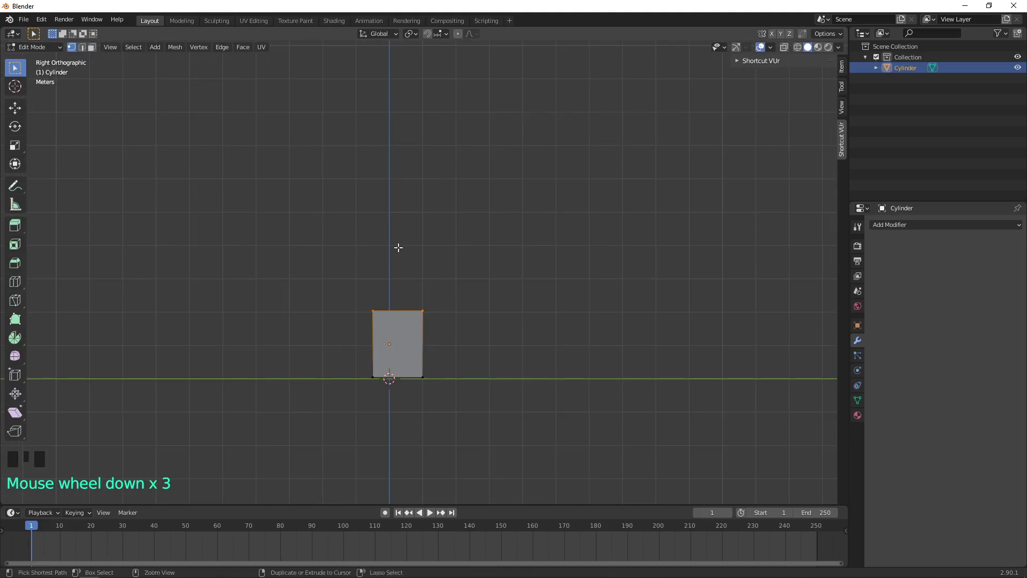
- Extrude the top vertices up twice, tapering each new segment into a thin blade tip
{"action": "right_click", "coordinate": [398, 247], "text": "ctrl"}
{"action": "key", "text": "s"}
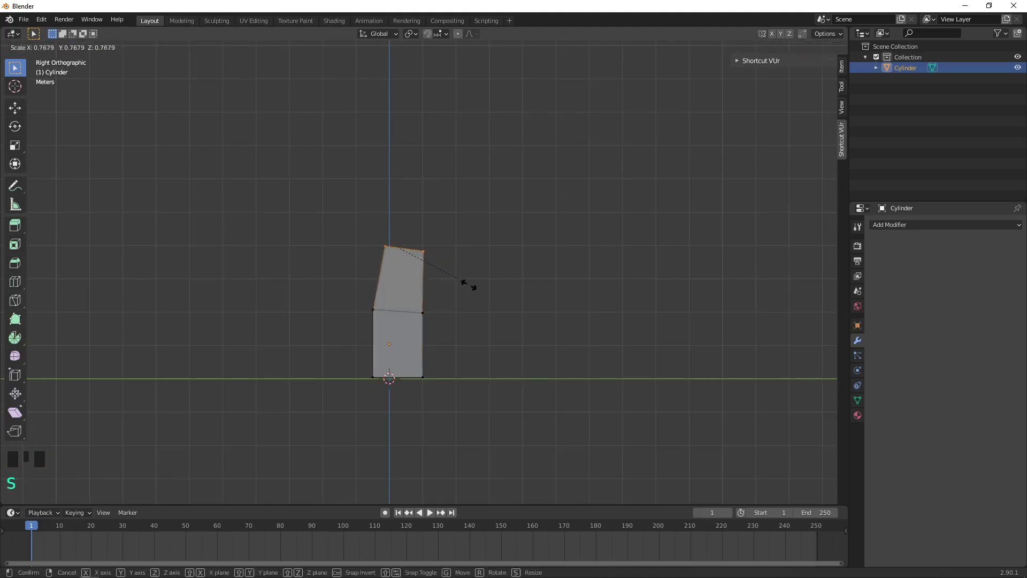
{"action": "left_click", "coordinate": [427, 222]}
{"action": "right_click", "coordinate": [426, 172], "text": "ctrl"}
{"action": "key", "text": "s"}
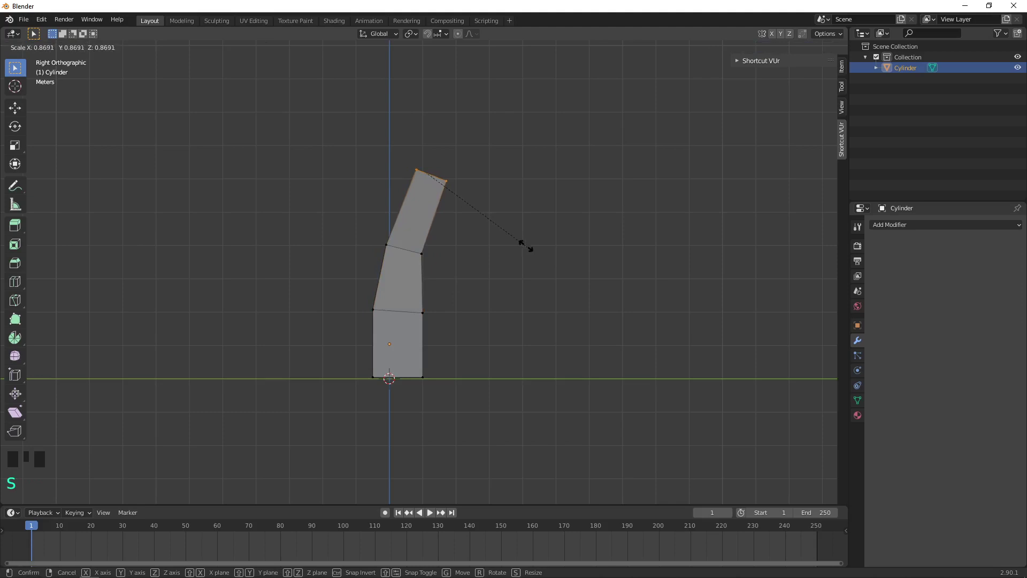
{"action": "left_click", "coordinate": [442, 292]}
{"action": "key", "text": "KP_3"}
- Extrude and taper the second blade's top, then pull the third blade to a tall point
{"action": "right_click", "coordinate": [452, 273], "text": "ctrl"}
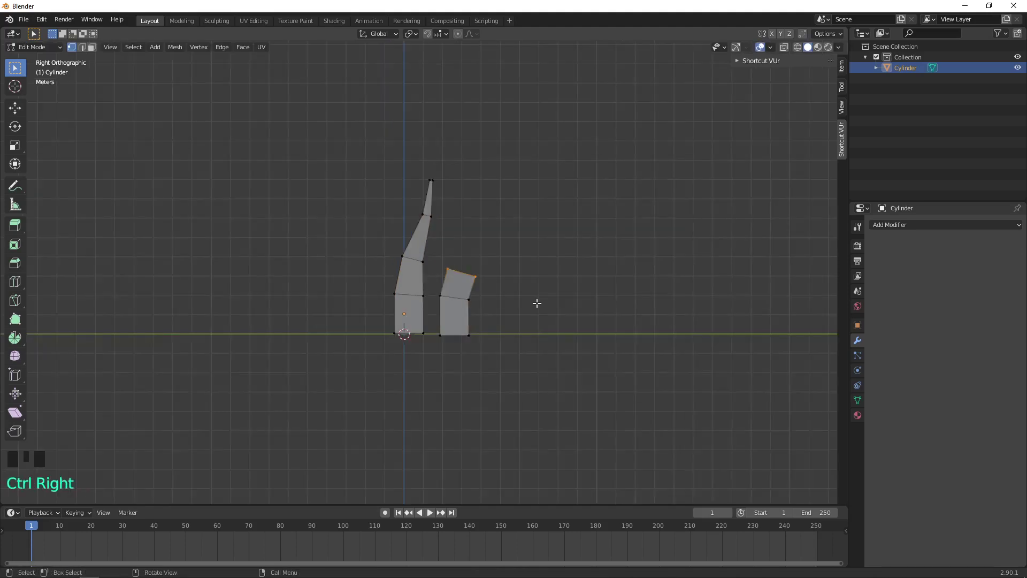
{"action": "key", "text": "s"}
{"action": "left_click", "coordinate": [506, 288]}
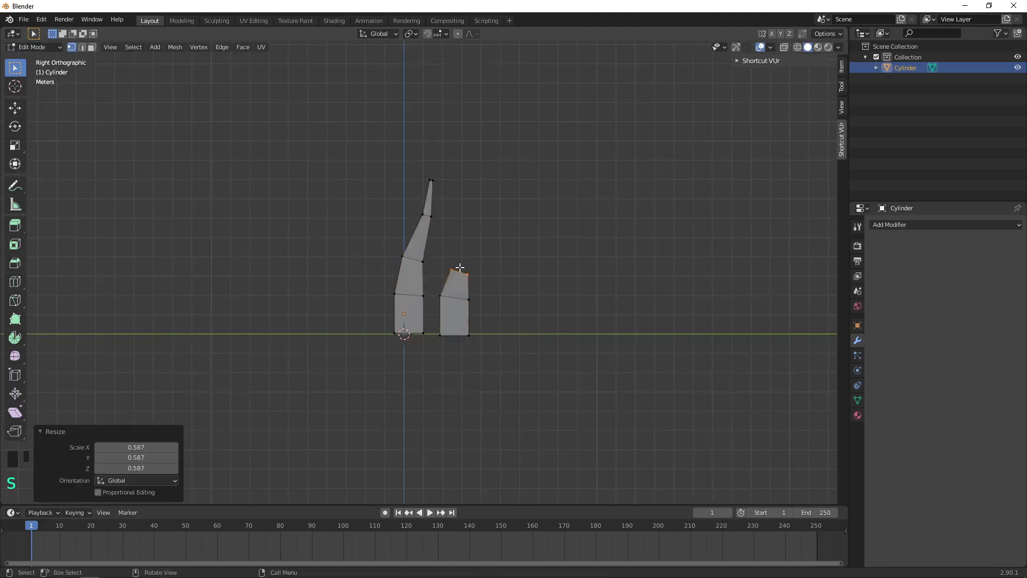
{"action": "right_click", "coordinate": [454, 241], "text": "ctrl"}
{"action": "key", "text": "s"}
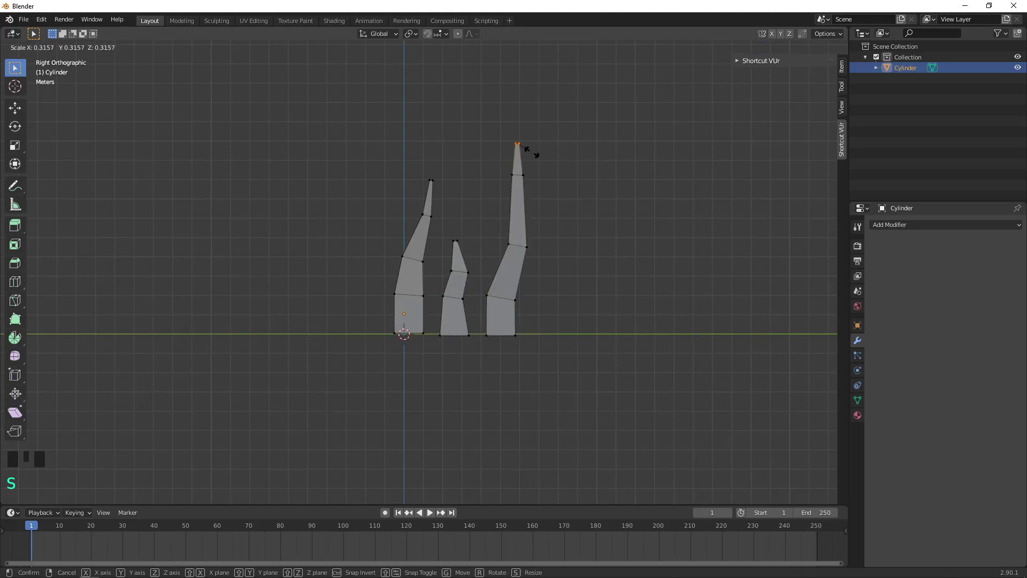
{"action": "left_click", "coordinate": [531, 152]}
{"action": "key", "text": "Tab"}
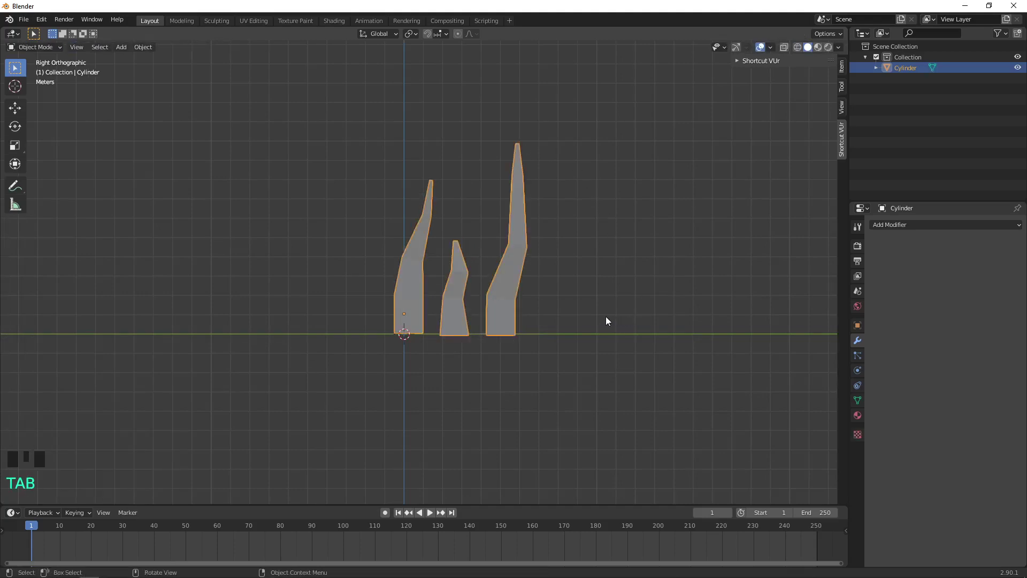
- Select the middle blade piece from the top view and move it down and right
{"action": "key", "text": "KP_7"}
{"action": "scroll", "coordinate": [449, 219], "scroll_direction": "up", "scroll_amount": 2}
{"action": "key", "text": "Tab"}
{"action": "key", "text": "Tab"}
{"action": "key", "text": "Tab"}
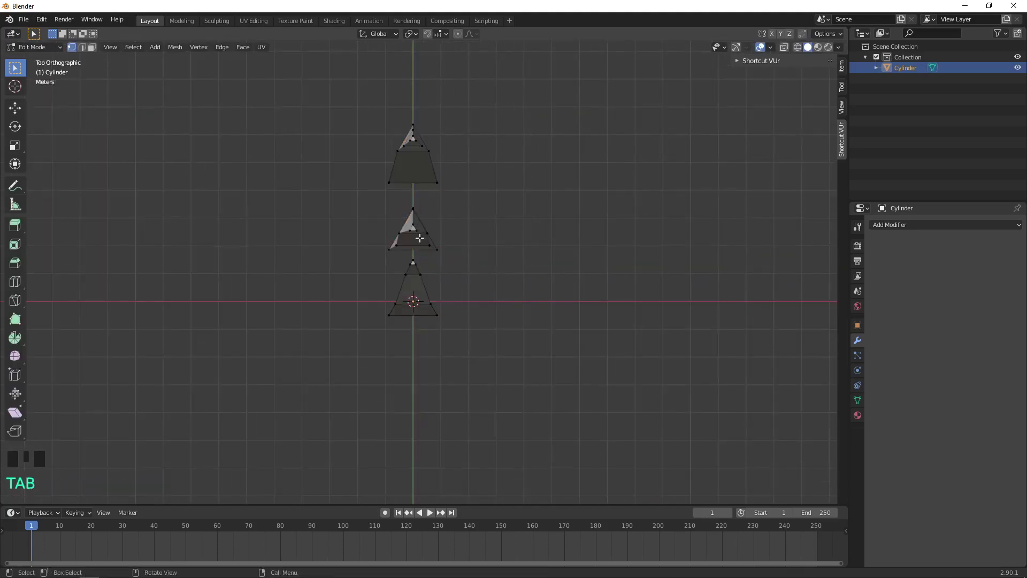
{"action": "key", "text": "l"}
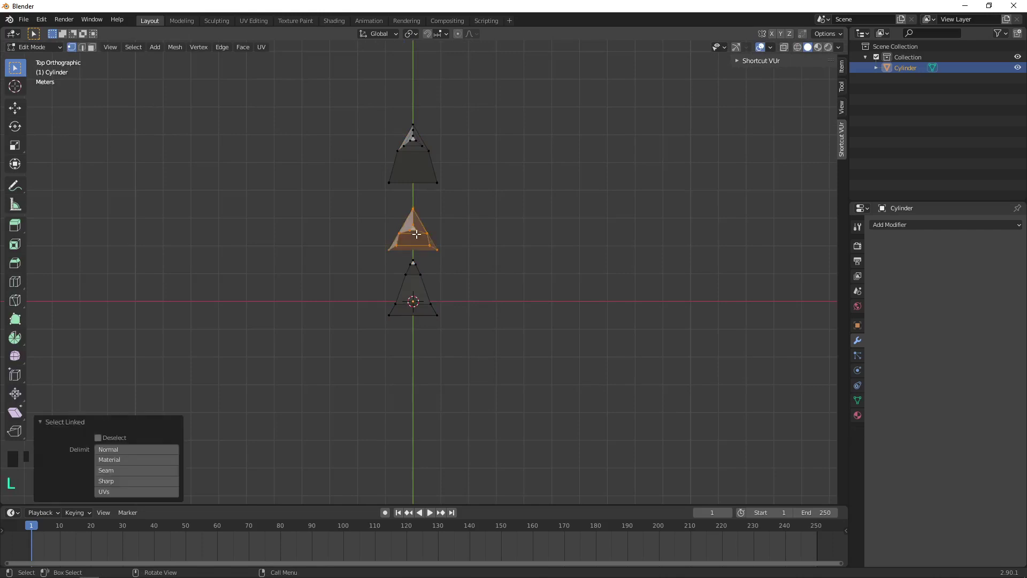
{"action": "key", "text": "g"}
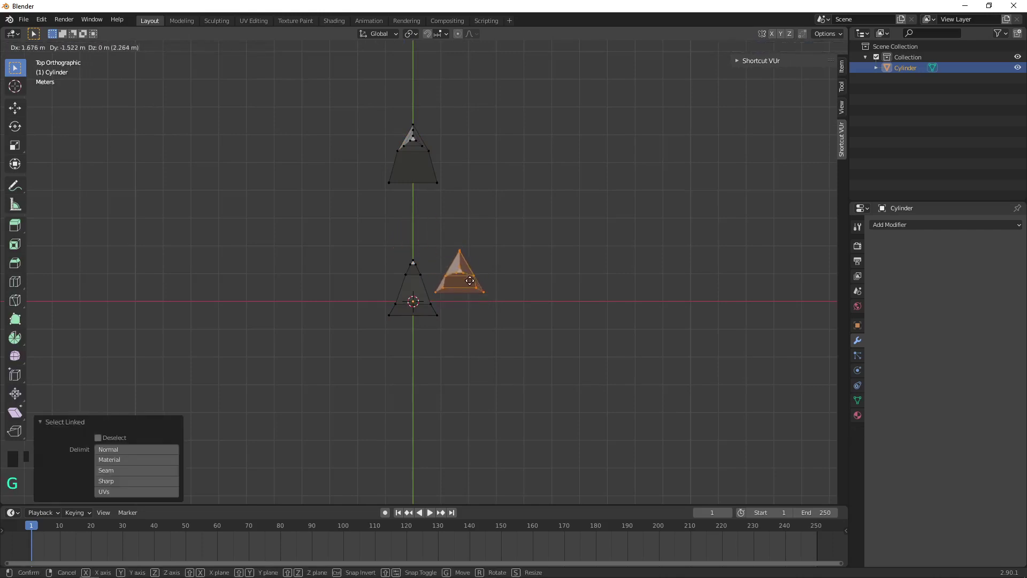
{"action": "left_click", "coordinate": [465, 280]}
- Rotate the blade piece, undo the rotation, and view the blades from the side
{"action": "key", "text": "r"}
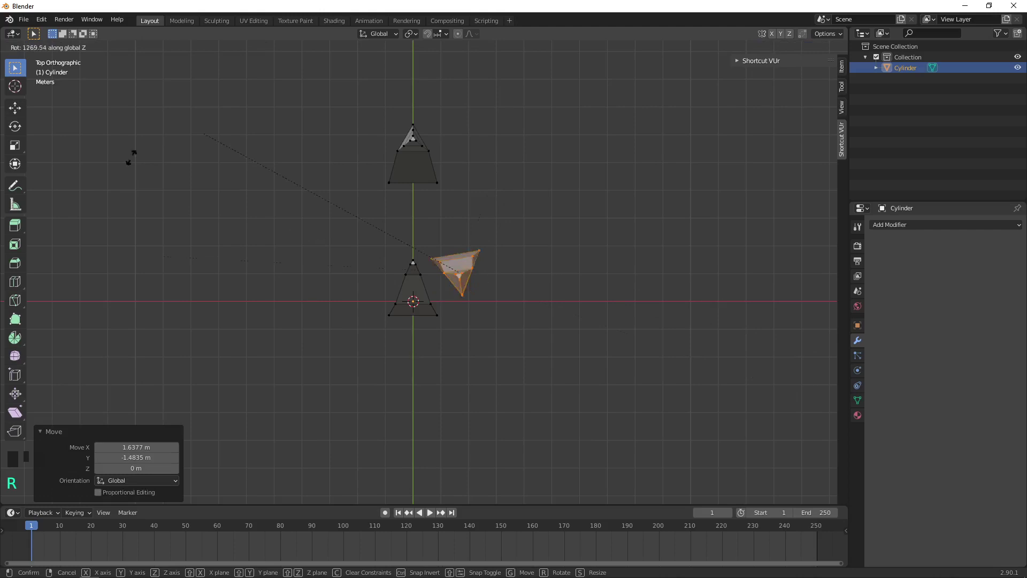
{"action": "left_click", "coordinate": [537, 288]}
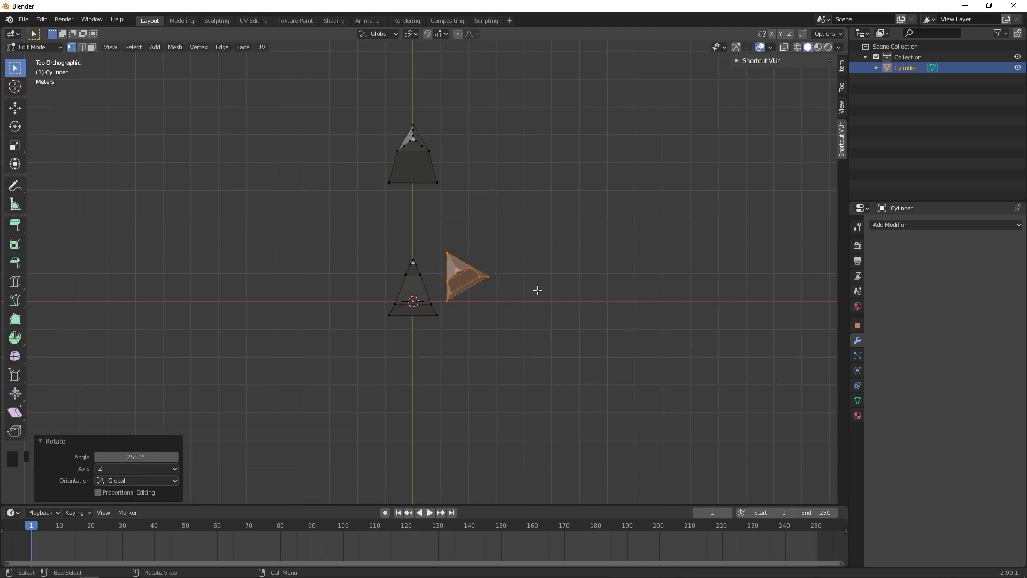
{"action": "key", "text": "ctrl+z"}
{"action": "key", "text": "KP_1"}
{"action": "scroll", "coordinate": [481, 240], "scroll_direction": "up", "scroll_amount": 2}
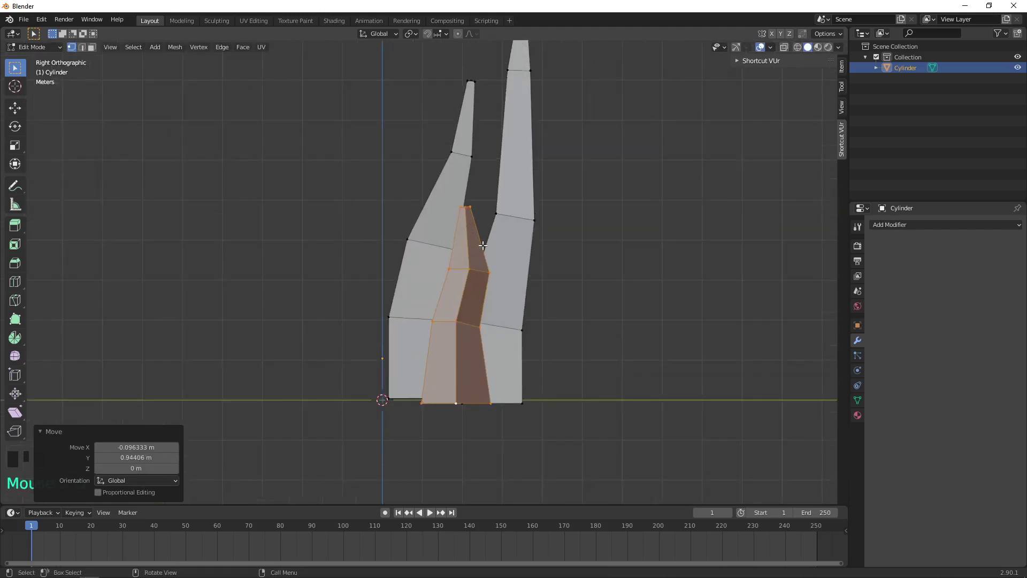
{"action": "middle_click_drag", "start_coordinate": [508, 267], "coordinate": [512, 350]}
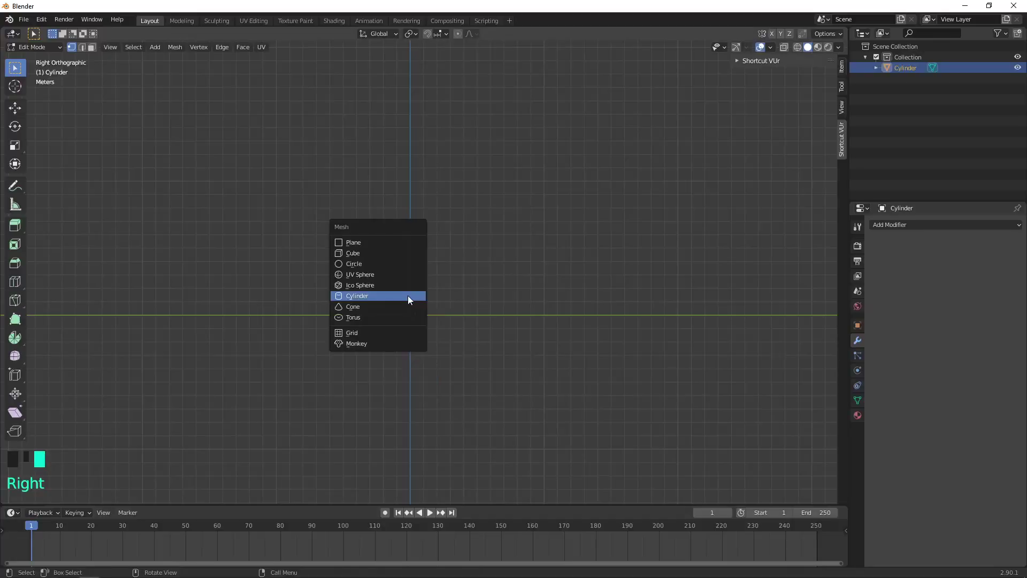
- Add a 10-vertex cylinder and lift it vertically onto the ground
{"action": "left_click", "coordinate": [408, 295]}
{"action": "left_click", "coordinate": [139, 366]}
{"action": "type", "text": "3"}
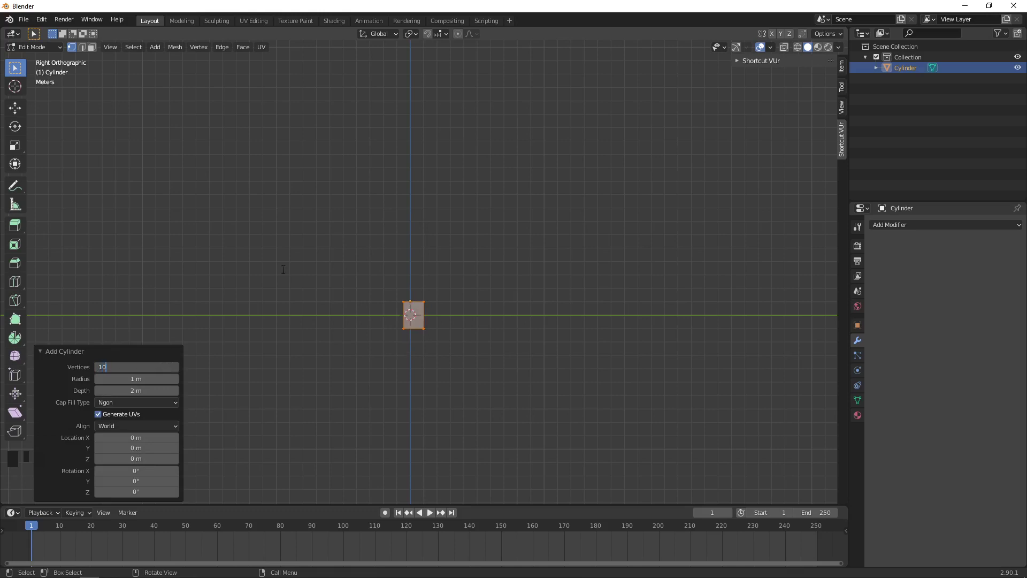
{"action": "left_click", "coordinate": [321, 271]}
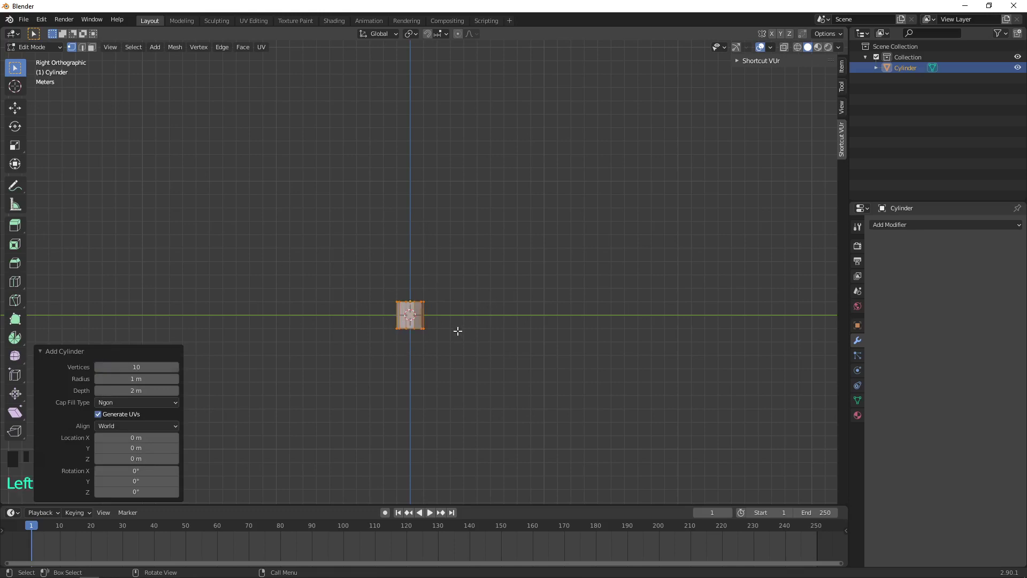
{"action": "key", "text": "g"}
{"action": "key", "text": "z"}
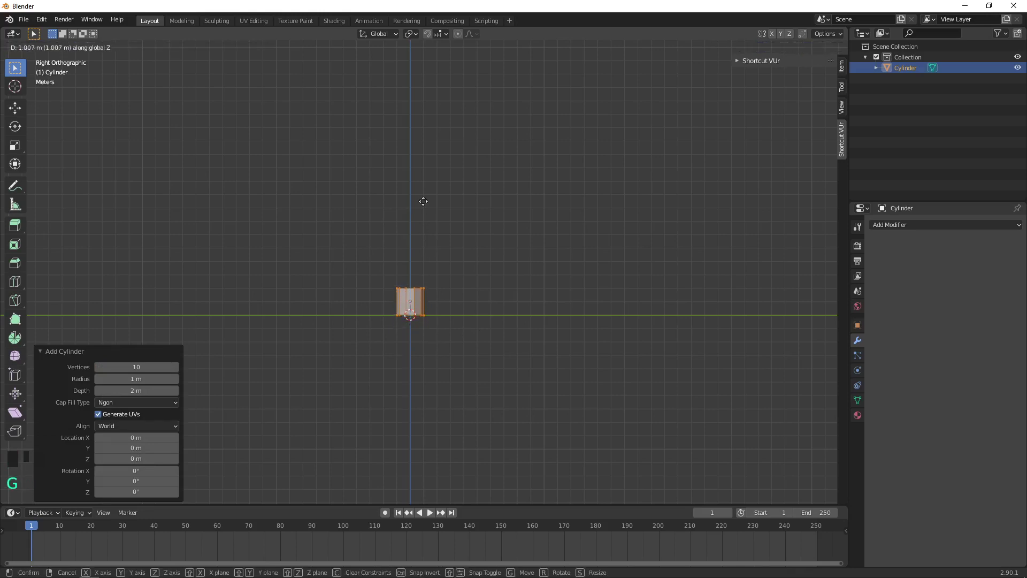
{"action": "left_click", "coordinate": [417, 201]}
{"action": "key", "text": "KP_Decimal"}
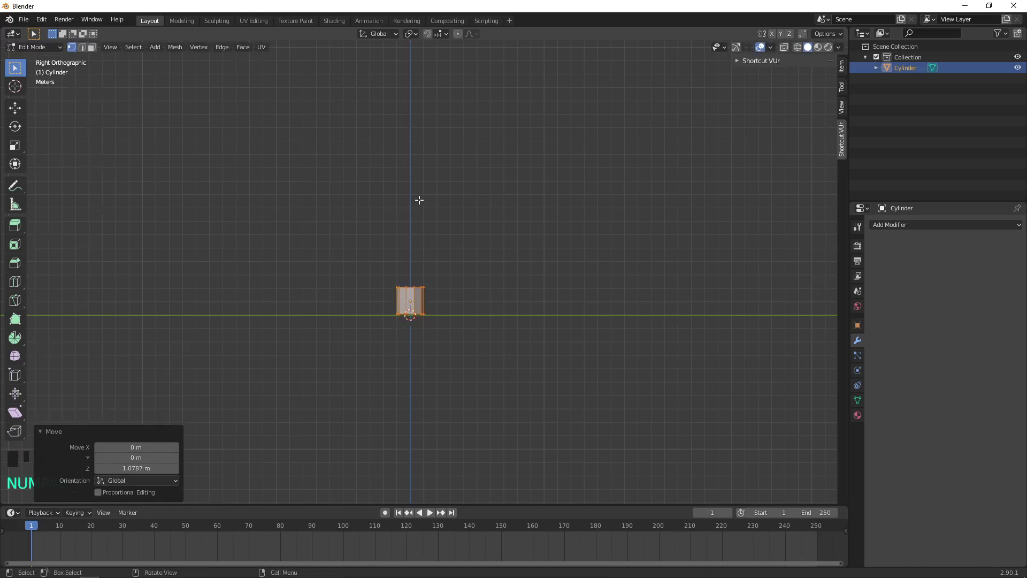
{"action": "key", "text": "KP_Decimal"}
{"action": "scroll", "coordinate": [448, 215], "scroll_direction": "down", "scroll_amount": 7}
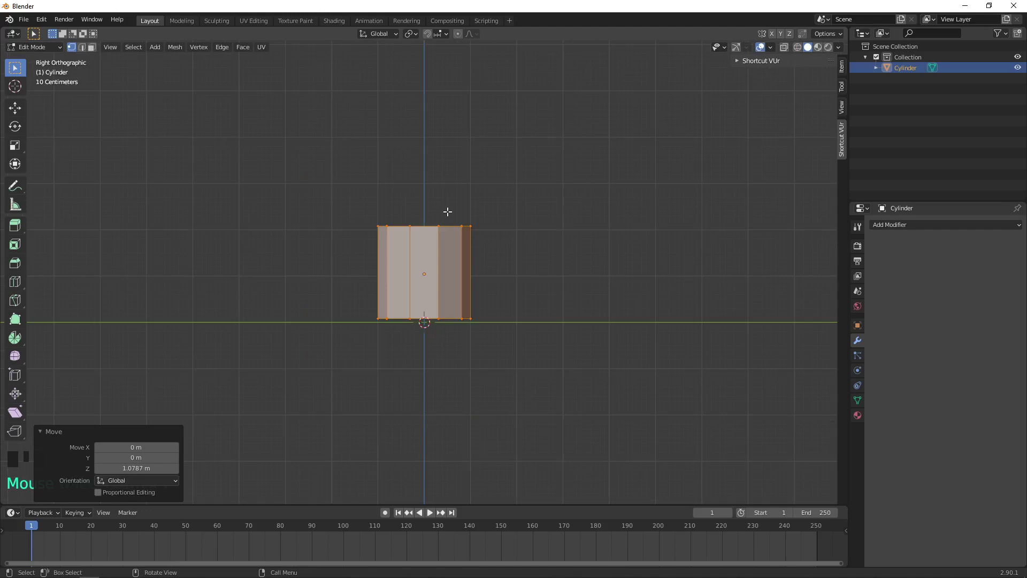
- Scale the cylinder's top edge loop to 0, forming a cone tip
{"action": "key", "text": "Tab"}
{"action": "key", "text": "Tab"}
{"action": "left_click", "coordinate": [486, 249], "text": "alt"}
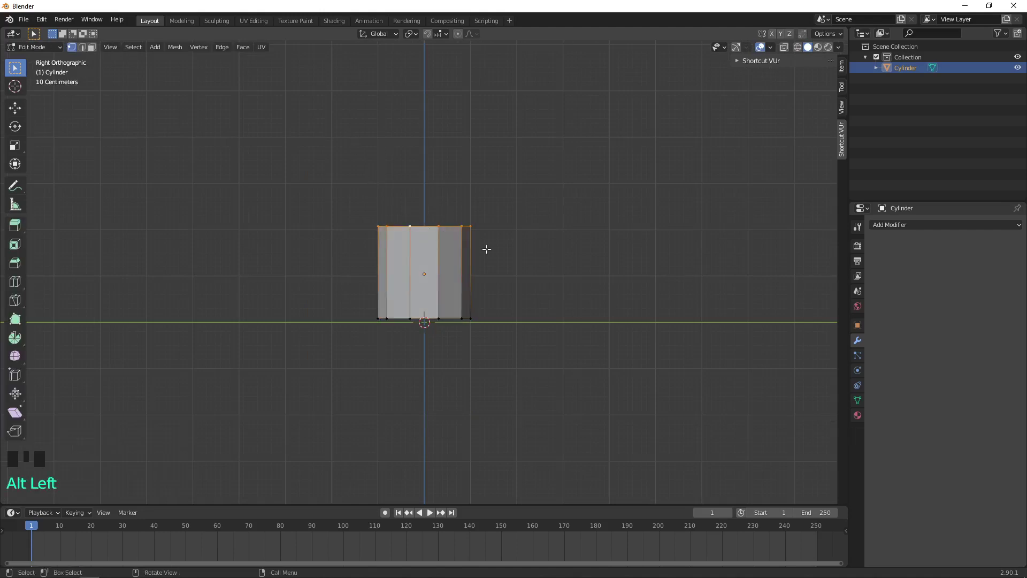
{"action": "key", "text": "s"}
{"action": "key", "text": "0"}
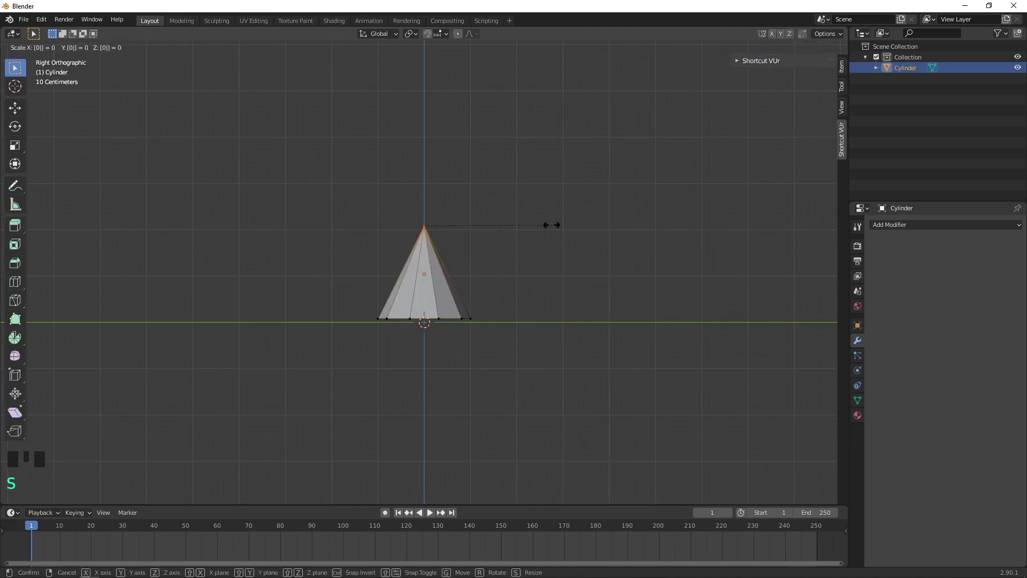
{"action": "key", "text": "Return"}
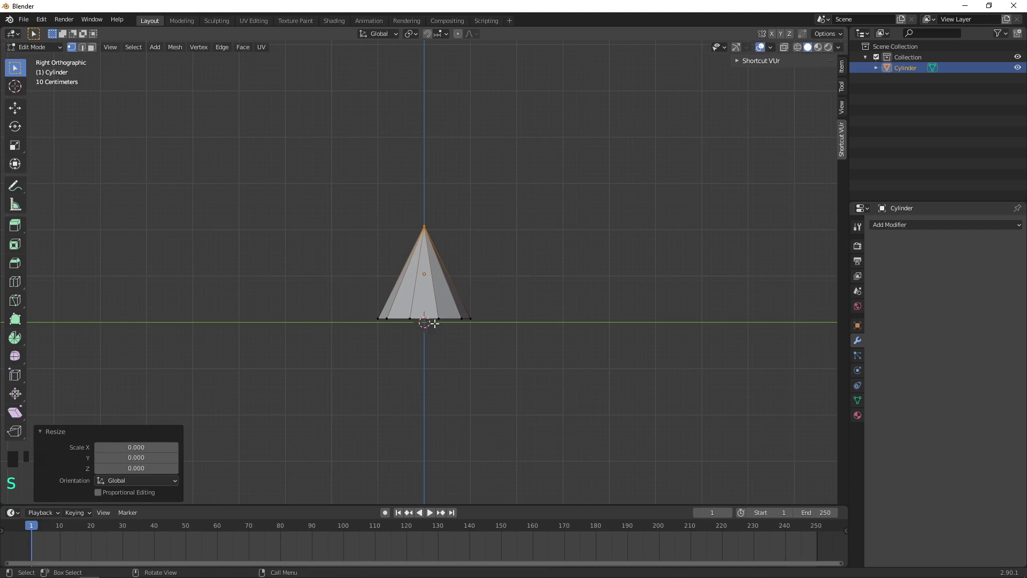
- Stretch the cone 3.636 along Z and widen its base
{"action": "key", "text": "a"}
{"action": "key", "text": "s"}
{"action": "key", "text": "z"}
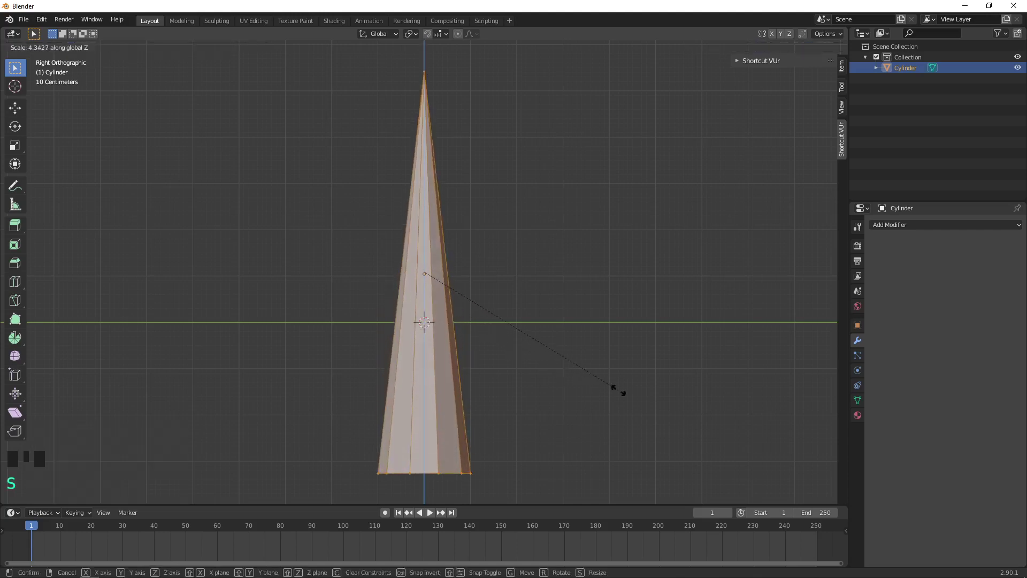
{"action": "left_click", "coordinate": [577, 385]}
{"action": "key", "text": "s"}
{"action": "key", "text": "shift+z"}
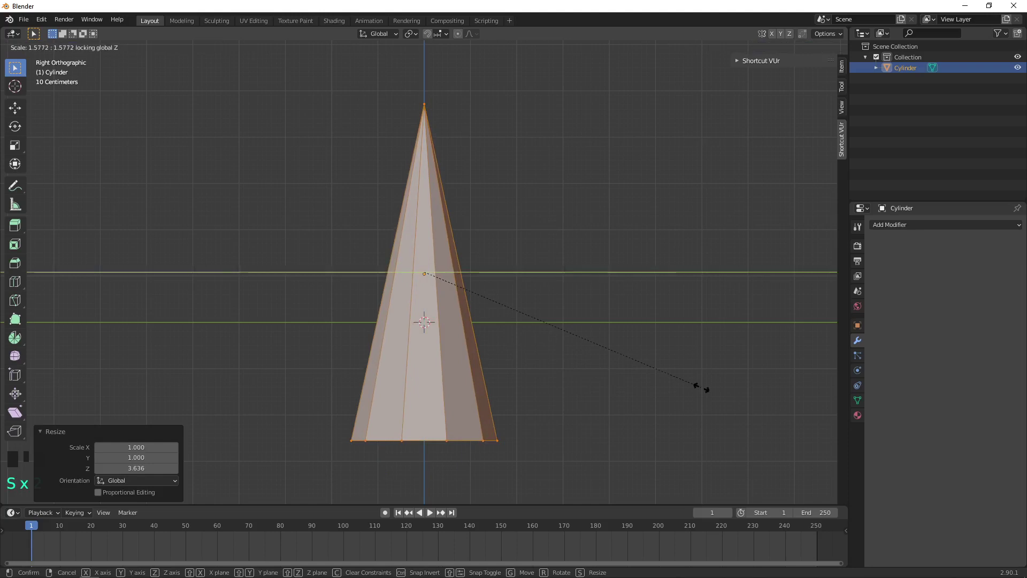
{"action": "left_click", "coordinate": [699, 385]}
- Move the cone down so its base rests on the ground, then exit edit mode
{"action": "key", "text": "g"}
{"action": "key", "text": "z"}
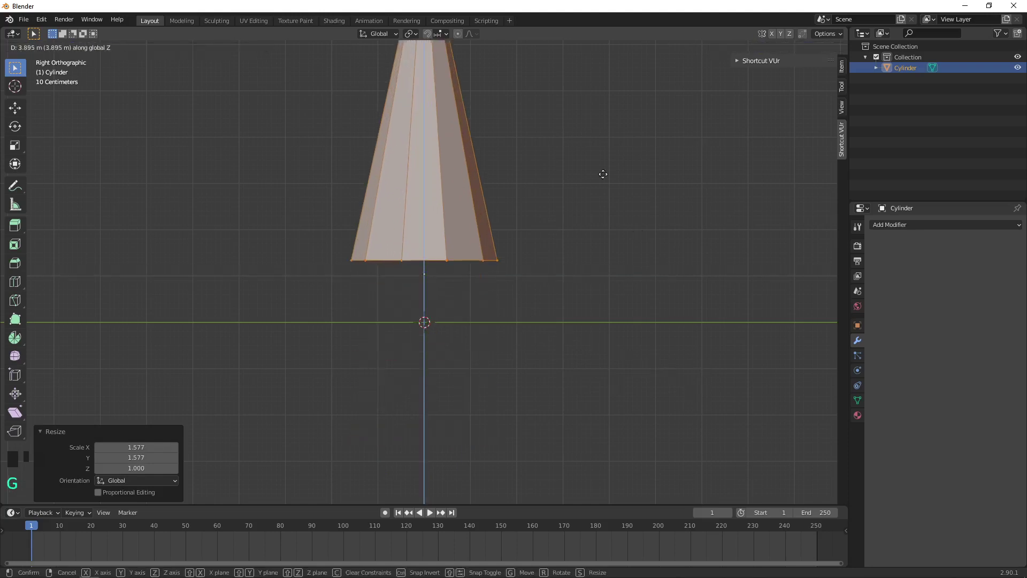
{"action": "left_click", "coordinate": [605, 250]}
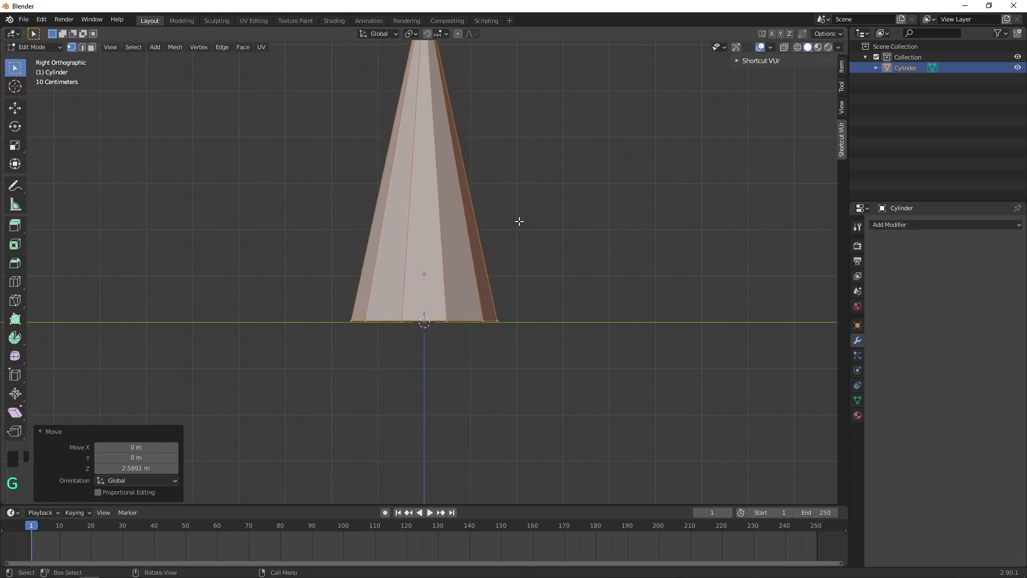
{"action": "key", "text": "KP_Decimal"}
{"action": "scroll", "coordinate": [444, 214], "scroll_direction": "down", "scroll_amount": 2}
{"action": "key", "text": "Tab"}
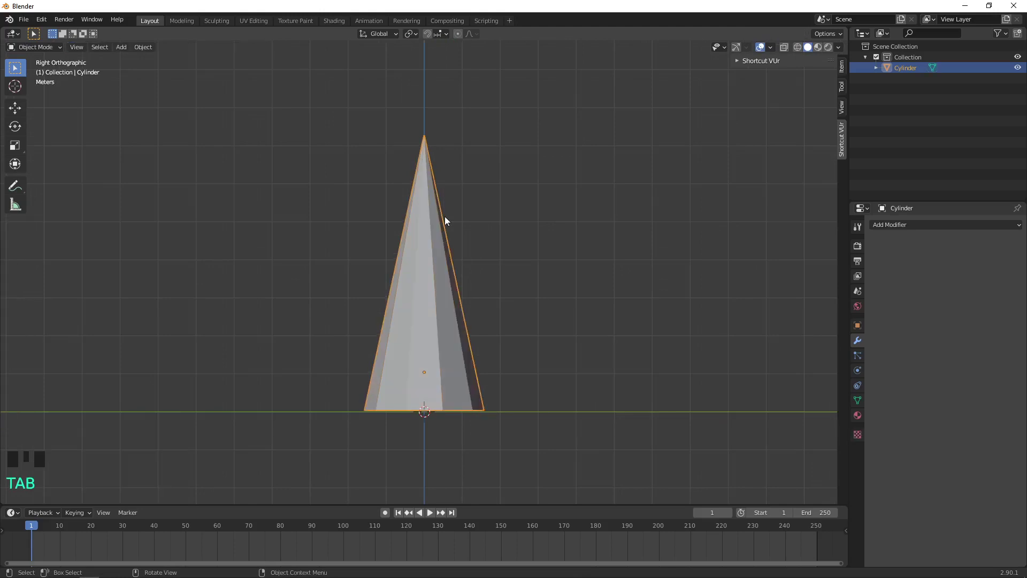
- Add five evenly spaced horizontal loop cuts to the cone
{"action": "key", "text": "Tab"}
{"action": "key", "text": "ctrl+r"}
{"action": "scroll", "coordinate": [435, 277], "scroll_direction": "up", "scroll_amount": 4}
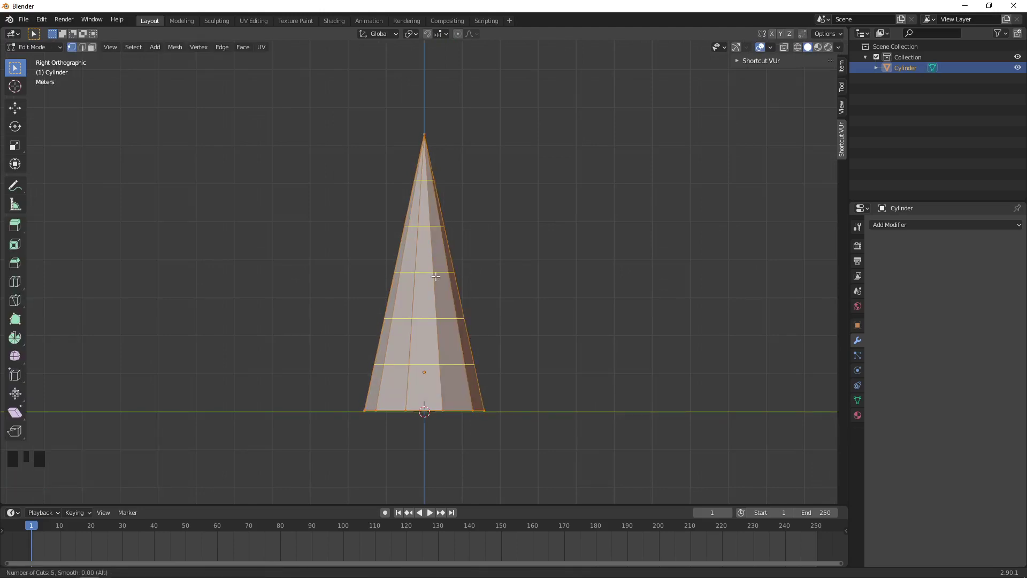
{"action": "left_click", "coordinate": [436, 277]}
{"action": "right_click", "coordinate": [439, 271]}
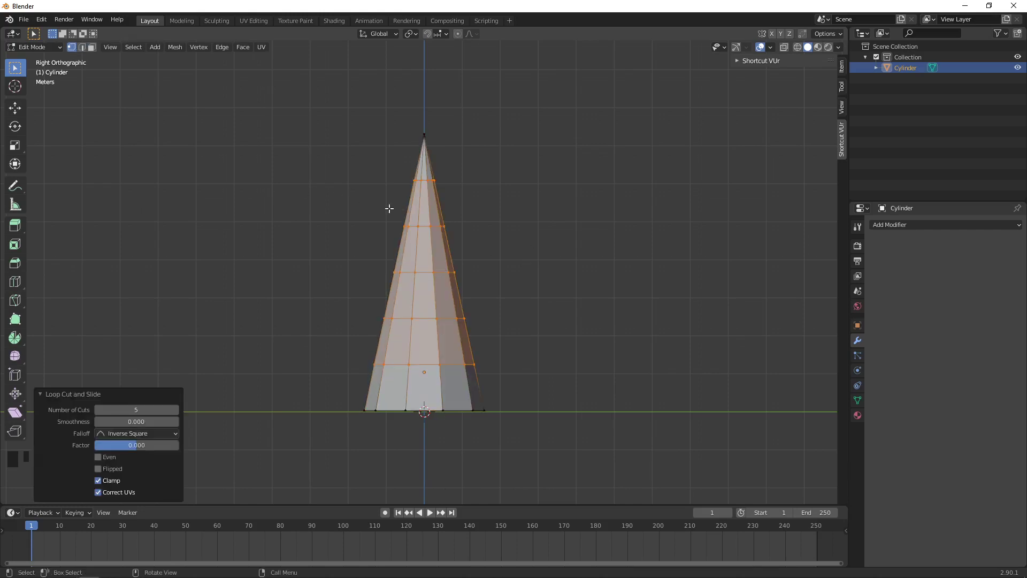
- Add loop cuts in the bottom two bands, each slid just below the loop above
{"action": "key", "text": "ctrl+r"}
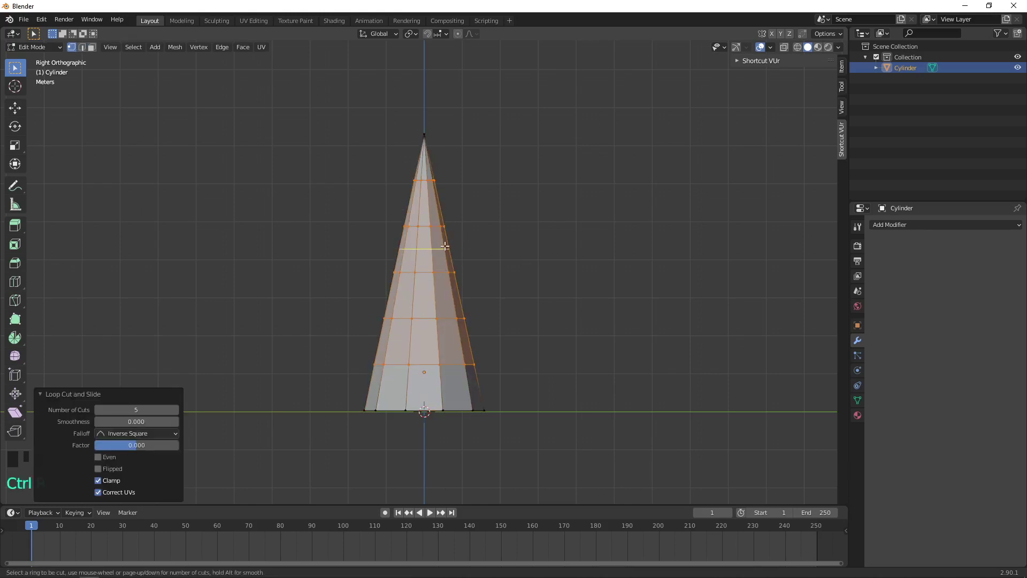
{"action": "left_click", "coordinate": [441, 385]}
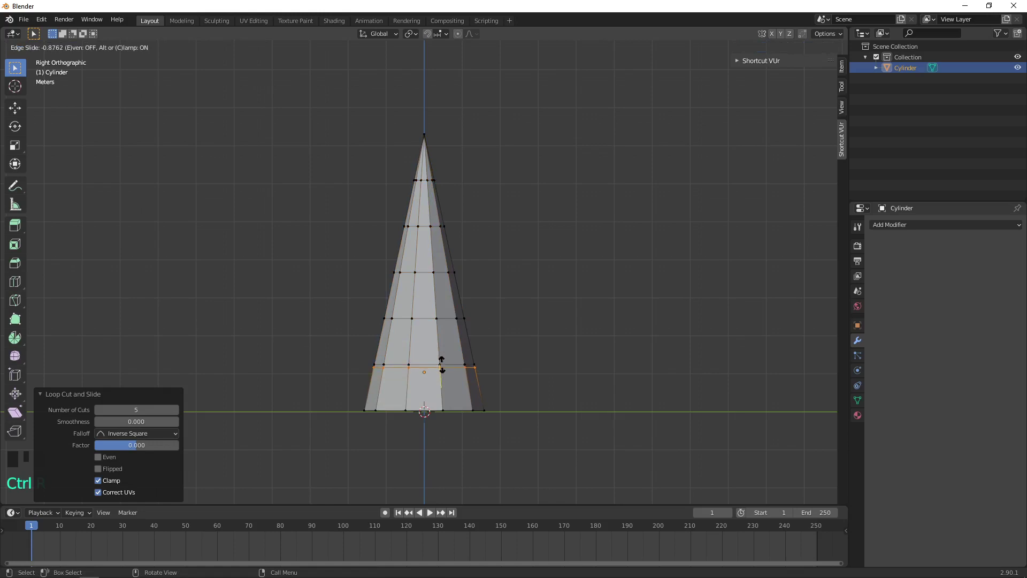
{"action": "left_click", "coordinate": [443, 367]}
{"action": "key", "text": "ctrl+r"}
{"action": "left_click", "coordinate": [435, 341]}
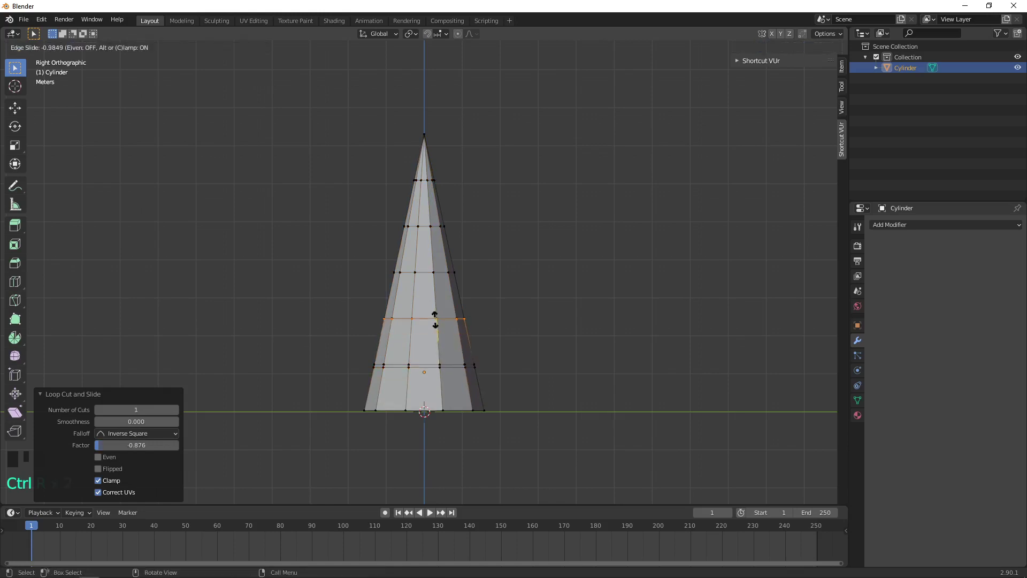
{"action": "left_click", "coordinate": [429, 306]}
- Add slid loop cuts beneath the middle, upper and top tier lines, the last at -0.942
{"action": "key", "text": "ctrl+r"}
{"action": "left_click", "coordinate": [422, 296]}
{"action": "left_click", "coordinate": [418, 280]}
{"action": "key", "text": "ctrl+r"}
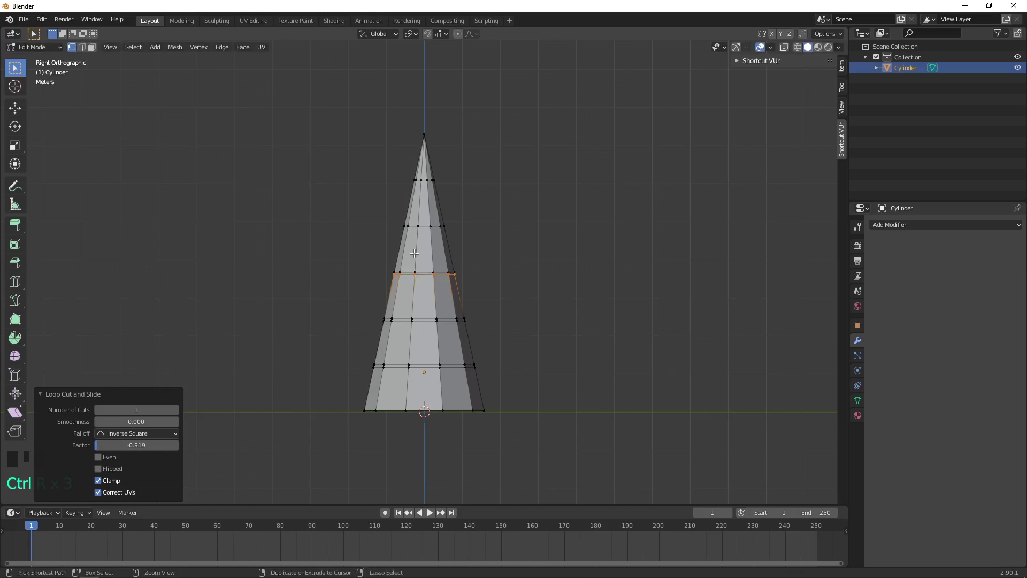
{"action": "left_click", "coordinate": [414, 248]}
{"action": "left_click", "coordinate": [414, 227]}
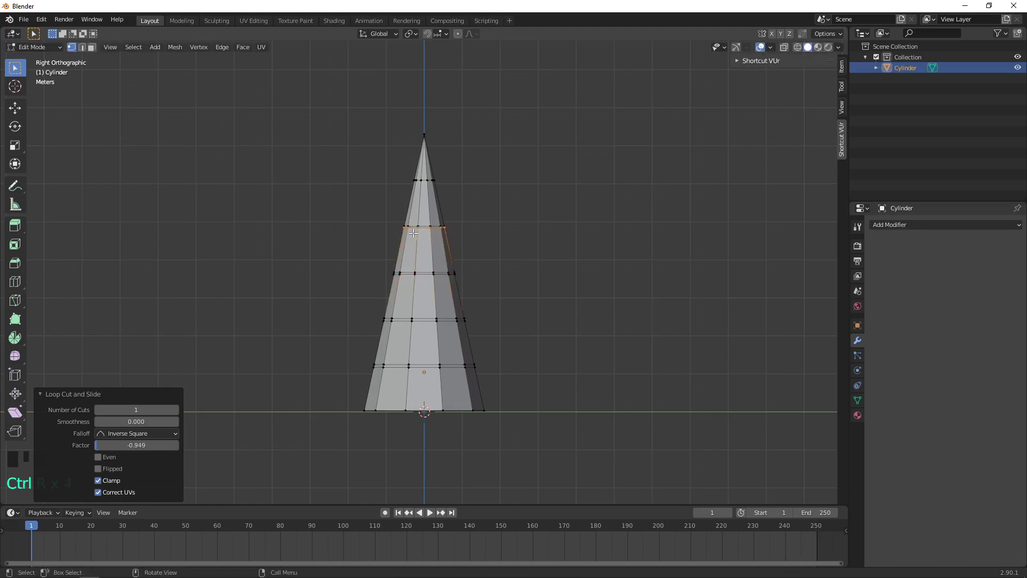
{"action": "key", "text": "ctrl+r"}
{"action": "left_click", "coordinate": [428, 196]}
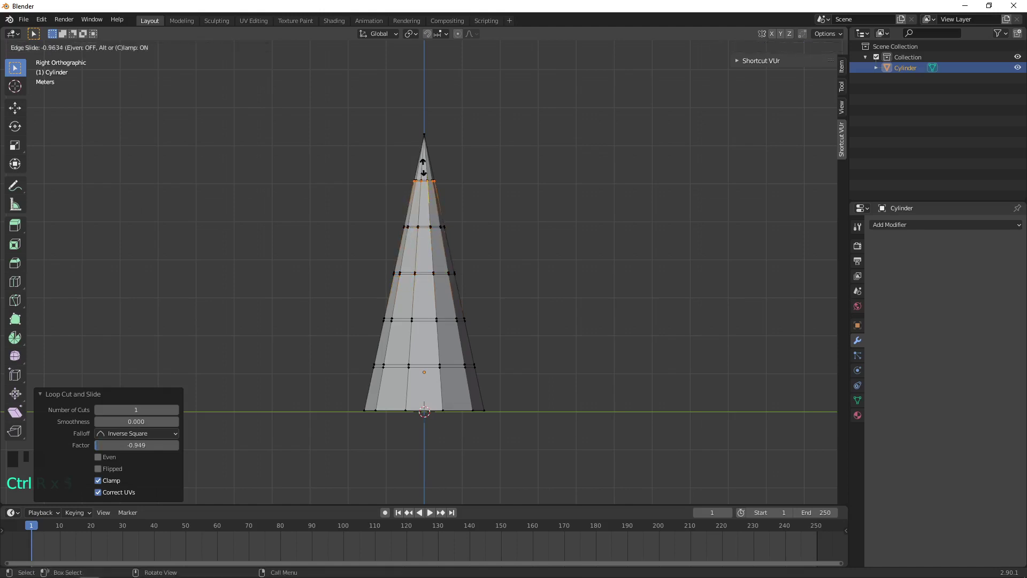
{"action": "left_click", "coordinate": [434, 177]}
{"action": "scroll", "coordinate": [458, 245], "scroll_direction": "up", "scroll_amount": 1}
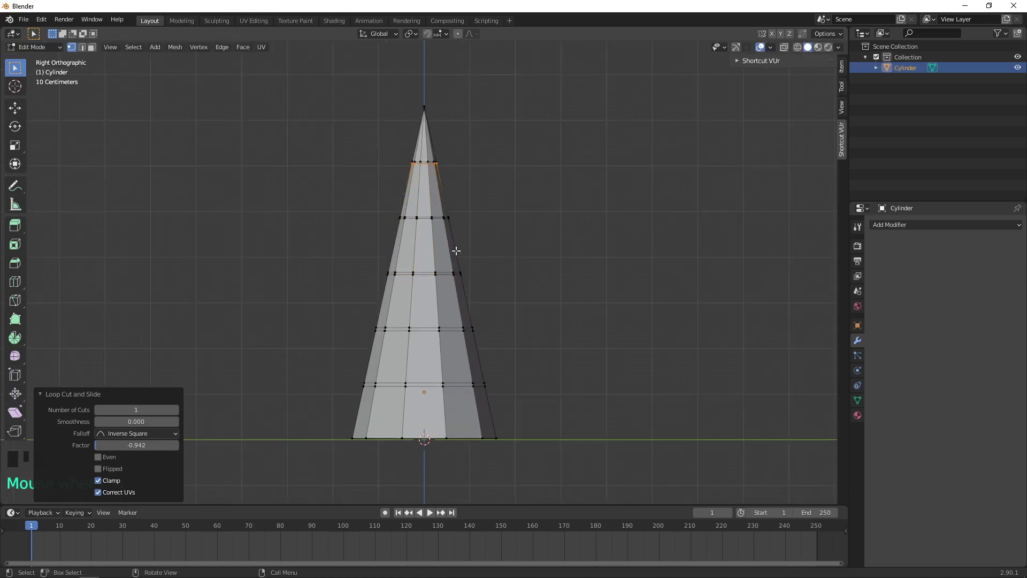
- Select one edge loop from each tier pair, from the bottom tier up
{"action": "left_click", "coordinate": [418, 387], "text": "alt"}
{"action": "left_click", "coordinate": [424, 318], "text": "alt+shift"}
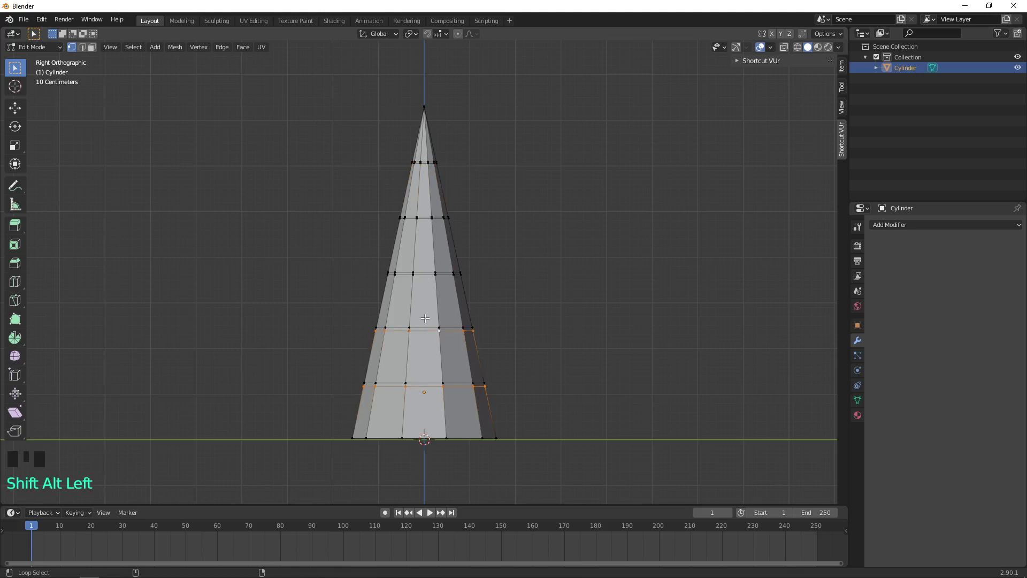
{"action": "left_click", "coordinate": [428, 273], "text": "alt+shift"}
{"action": "left_click", "coordinate": [423, 227], "text": "alt+shift"}
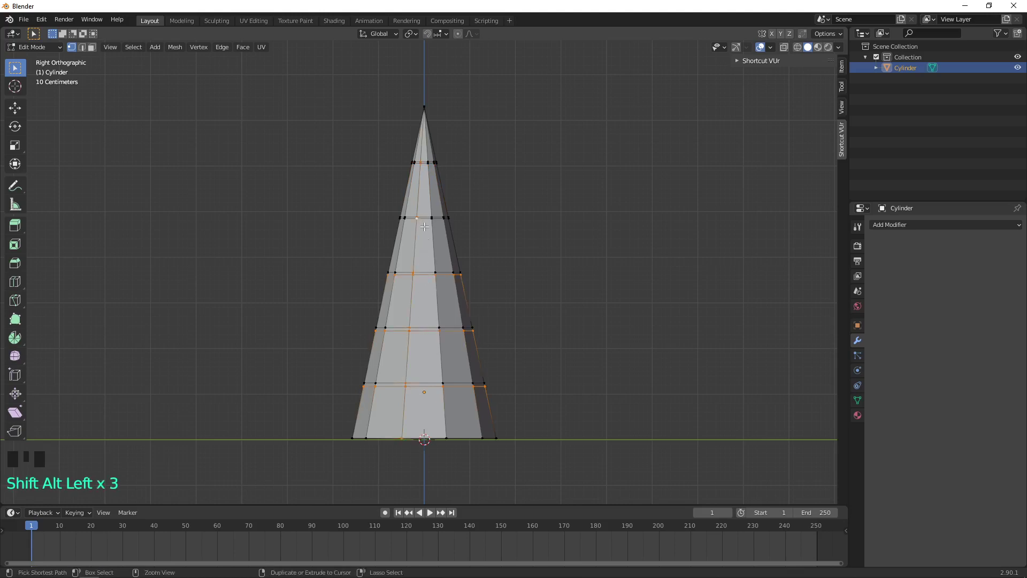
{"action": "key", "text": "ctrl+z"}
{"action": "left_click", "coordinate": [426, 207], "text": "alt+shift"}
{"action": "scroll", "coordinate": [426, 208], "scroll_direction": "down", "scroll_amount": 1}
- Set the pivot to individual origins and shrink each selected tier loop to 0.716
{"action": "key", "text": "s"}
{"action": "key", "text": "Escape"}
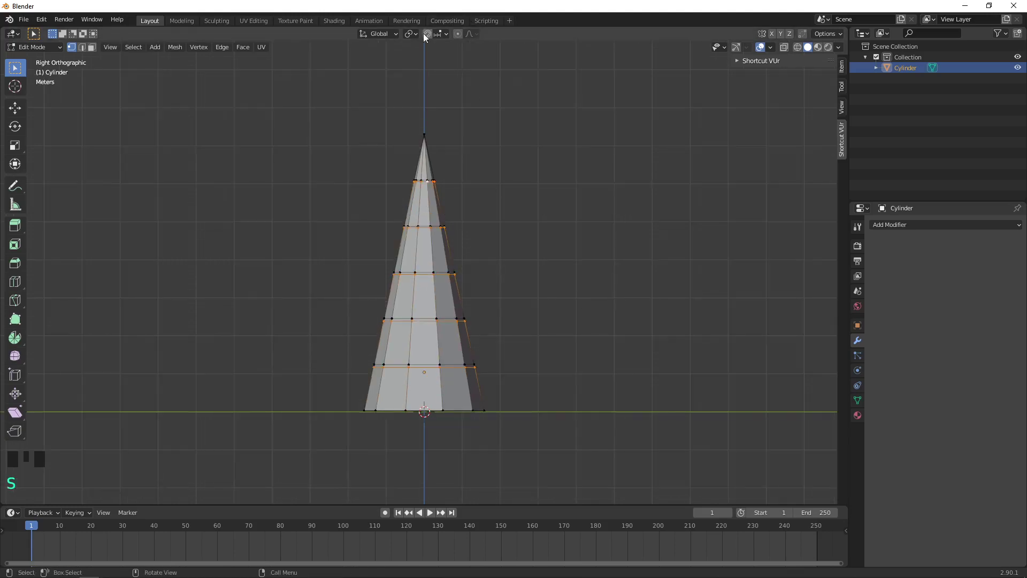
{"action": "left_click", "coordinate": [411, 34]}
{"action": "left_click", "coordinate": [428, 69]}
{"action": "key", "text": "s"}
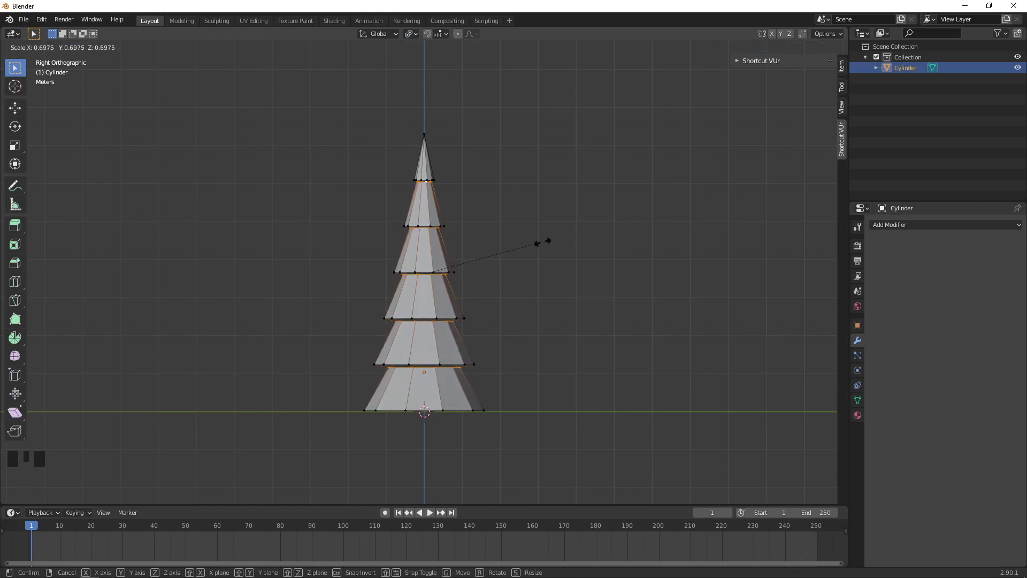
{"action": "left_click", "coordinate": [543, 240]}
- Lower the tier vertically, then frame the selected rim vertices from the side view
{"action": "key", "text": "g"}
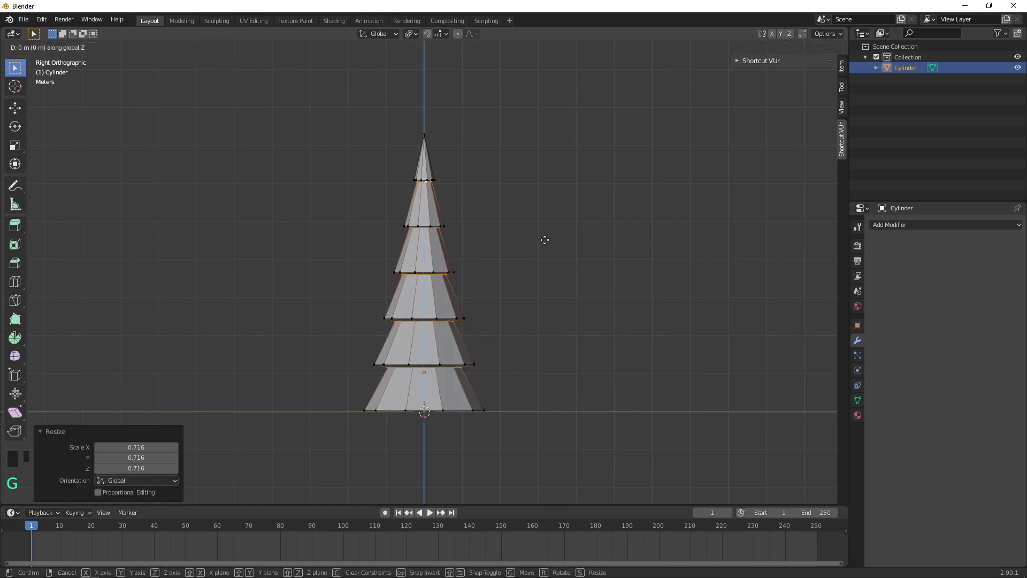
{"action": "key", "text": "z"}
{"action": "left_click", "coordinate": [543, 196]}
{"action": "key", "text": "Tab"}
{"action": "key", "text": "Tab"}
{"action": "scroll", "coordinate": [510, 296], "scroll_direction": "up", "scroll_amount": 1}
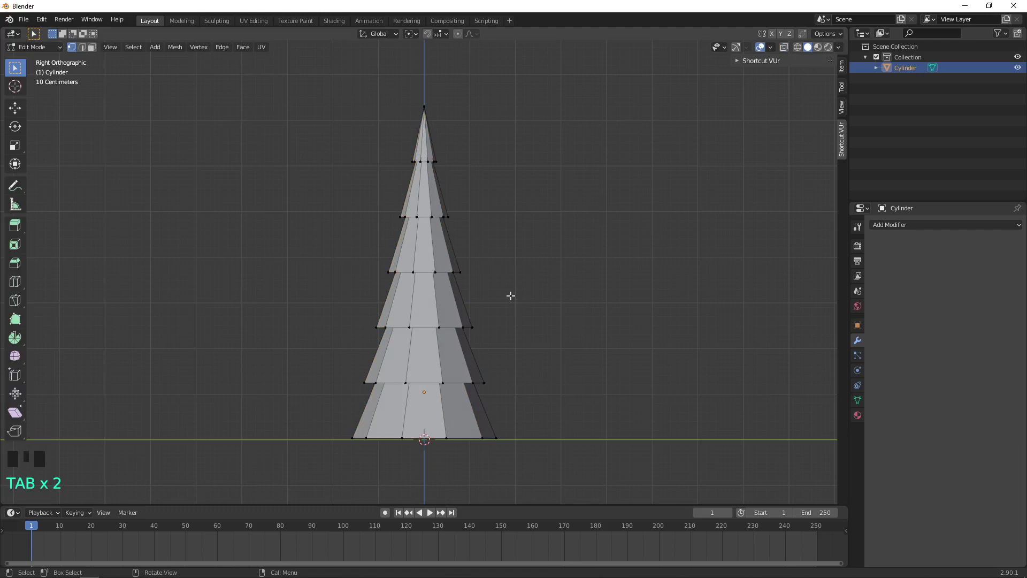
{"action": "key", "text": "KP_3"}
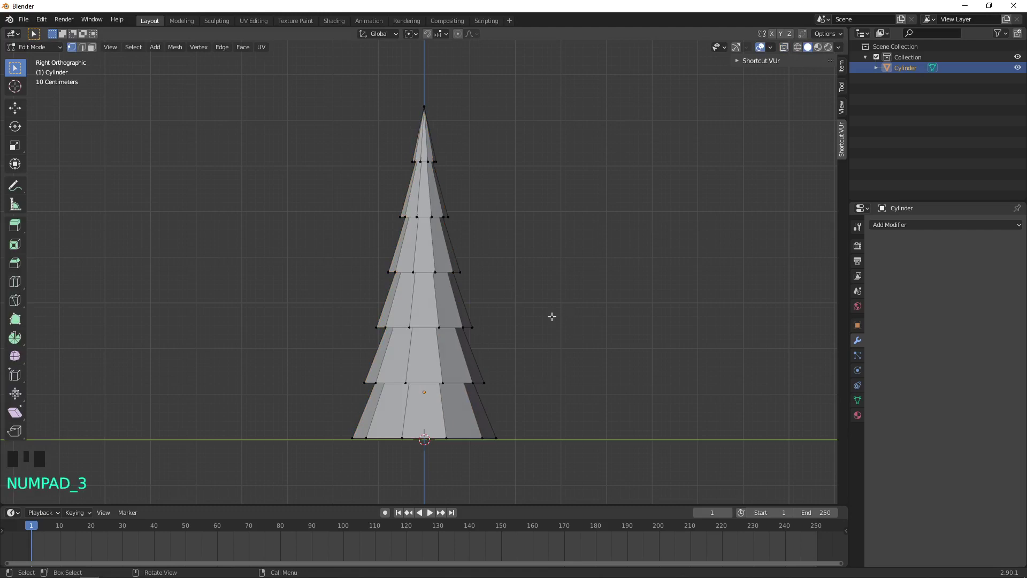
{"action": "middle_click_drag", "start_coordinate": [592, 401], "coordinate": [593, 348], "text": "shift"}
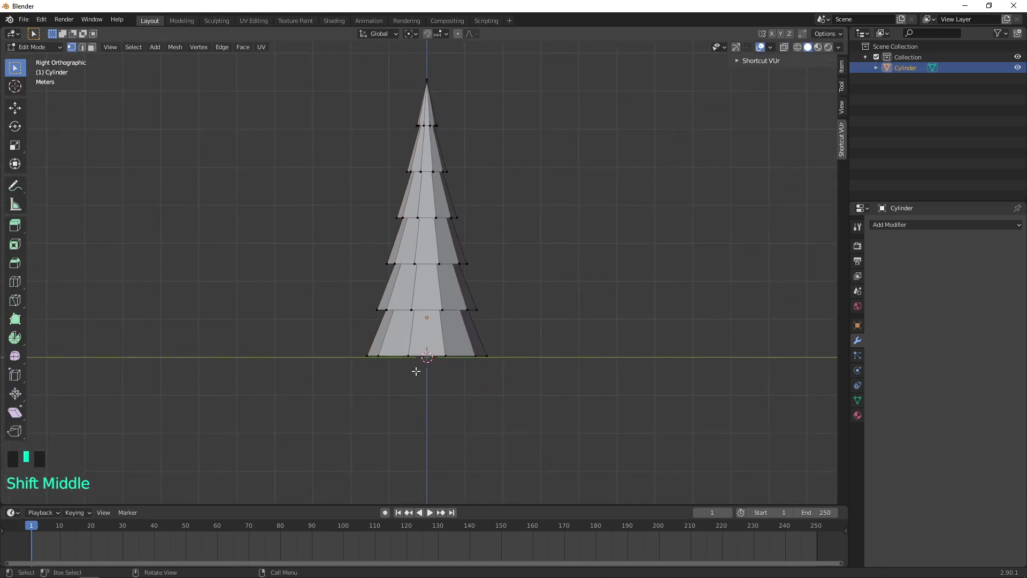
{"action": "middle_click_drag", "start_coordinate": [417, 369], "coordinate": [542, 404]}
{"action": "key", "text": "KP_Decimal"}
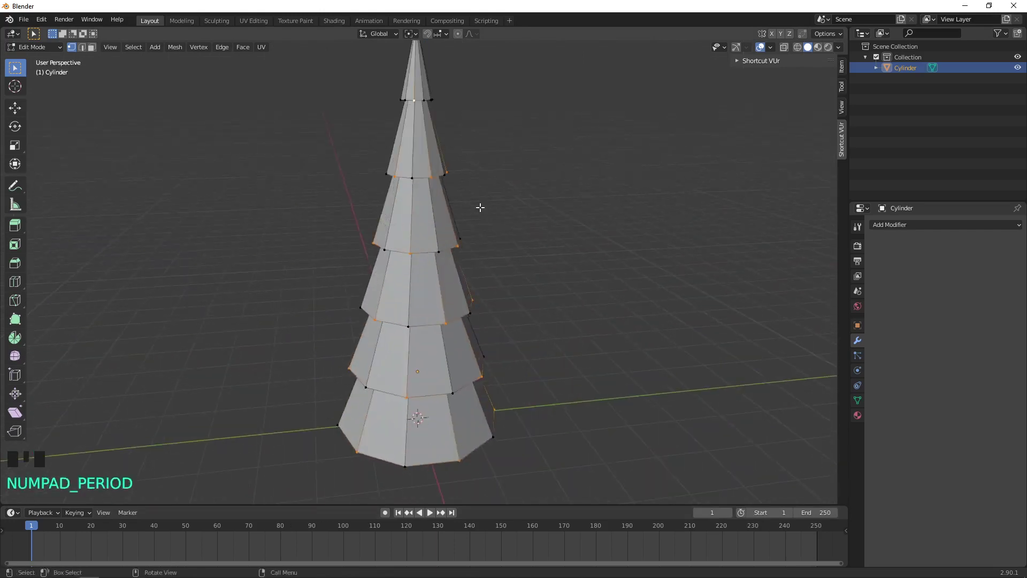
{"action": "middle_click_drag", "start_coordinate": [481, 208], "coordinate": [519, 295]}
- Push the alternating rim points outward without height change, lower them, and scale slightly outward again
{"action": "key", "text": "s"}
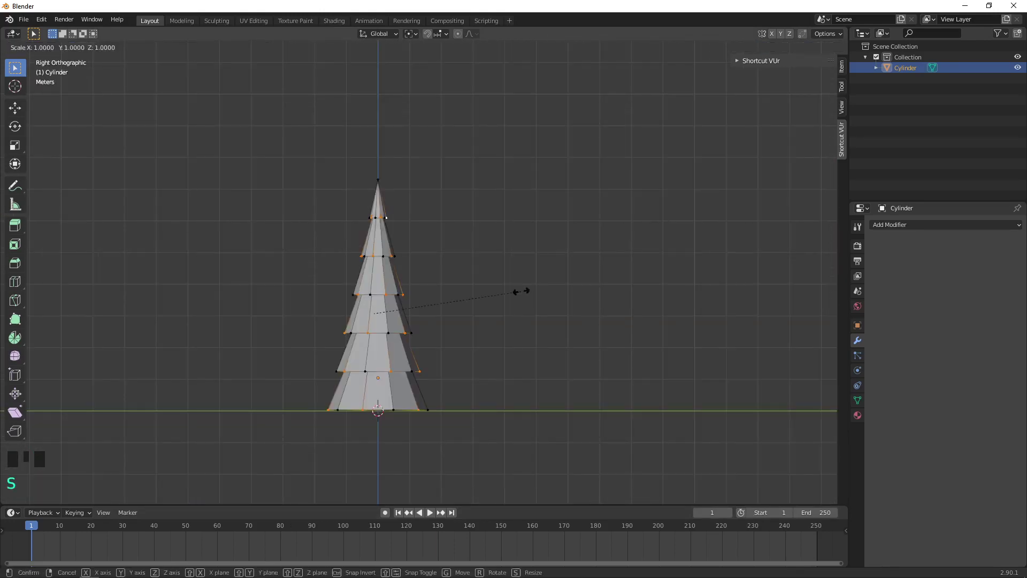
{"action": "key", "text": "shift+z"}
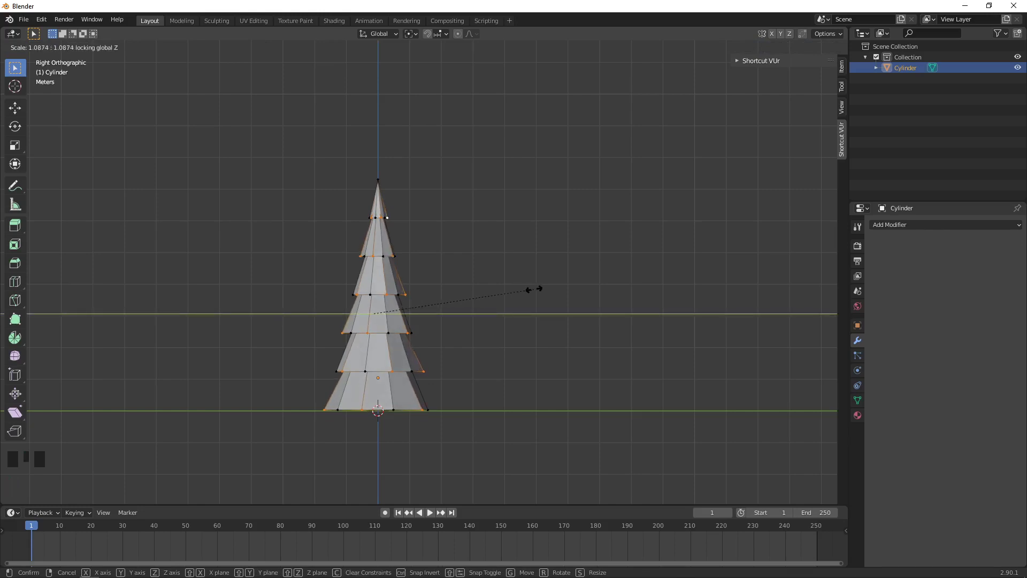
{"action": "left_click", "coordinate": [546, 284]}
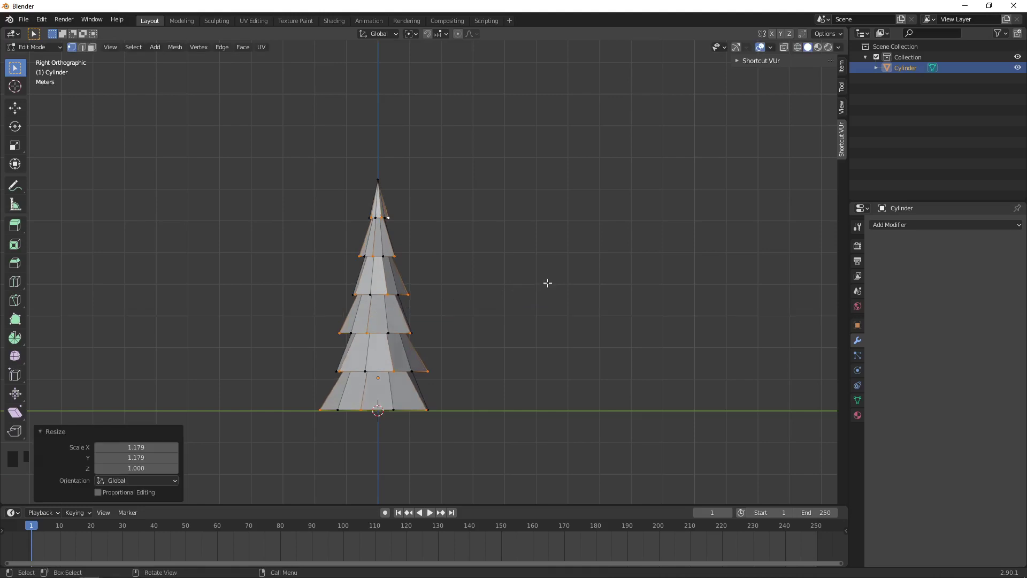
{"action": "key", "text": "g"}
{"action": "key", "text": "z"}
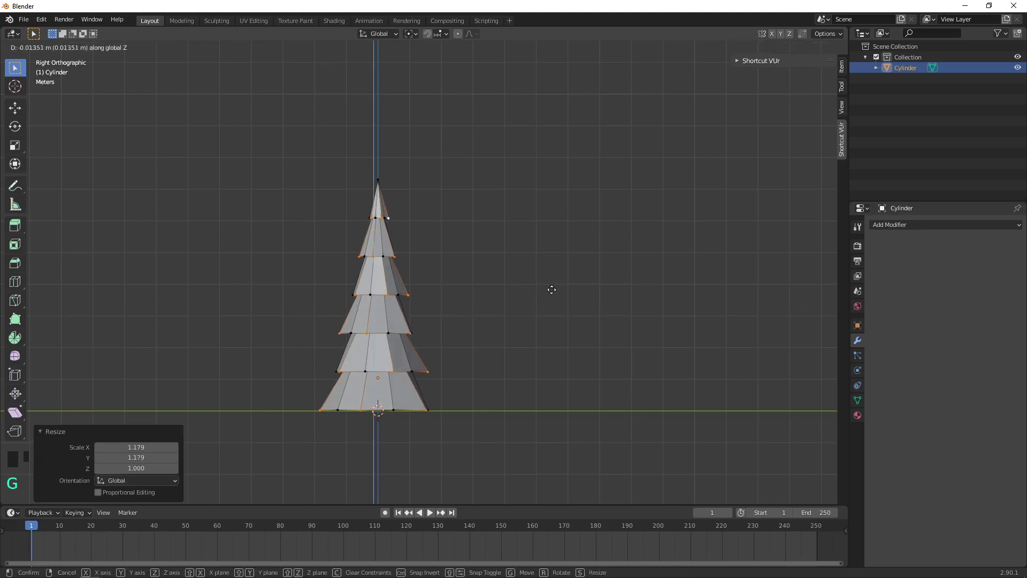
{"action": "left_click", "coordinate": [548, 335]}
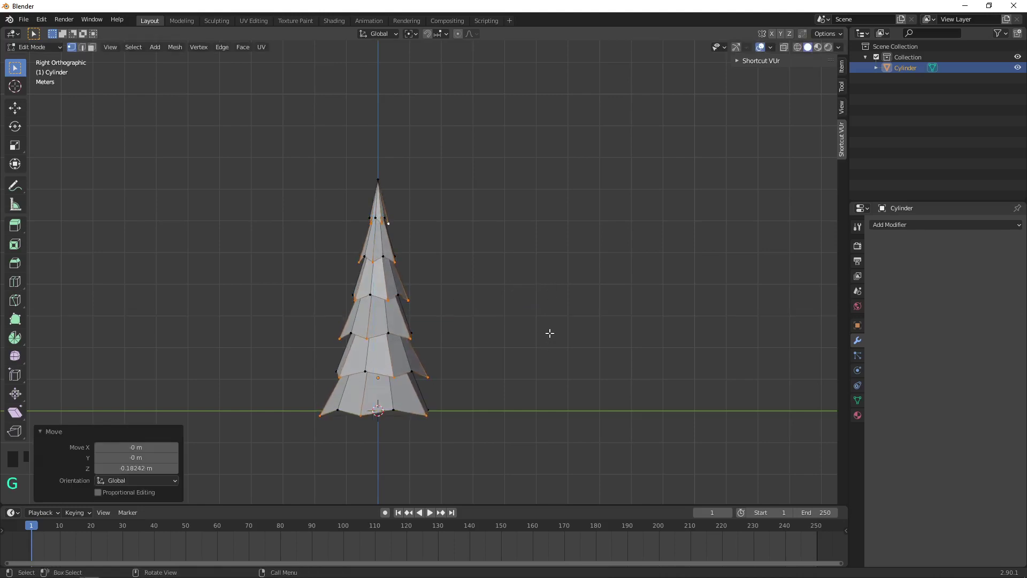
{"action": "key", "text": "s"}
{"action": "left_click", "coordinate": [555, 331]}
{"action": "middle_click_drag", "start_coordinate": [556, 330], "coordinate": [347, 315]}
- In Object Mode and front view, raise the tree to make room for a trunk
{"action": "key", "text": "Tab"}
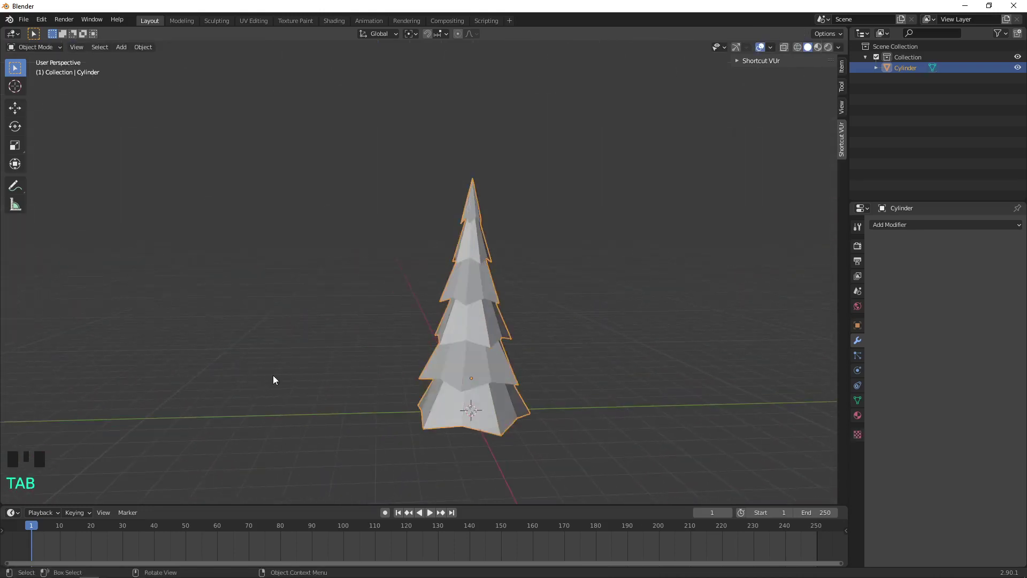
{"action": "left_click", "coordinate": [287, 360]}
{"action": "key", "text": "KP_1"}
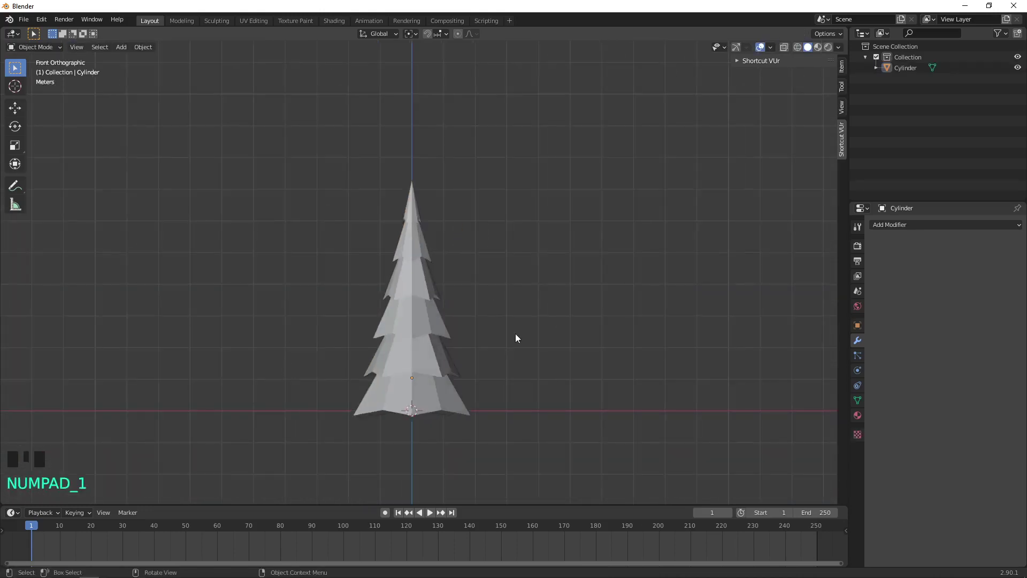
{"action": "left_click", "coordinate": [430, 342]}
{"action": "key", "text": "g"}
{"action": "left_click", "coordinate": [435, 257]}
- Add a cylinder, shrink it to 0.364, and lift it vertically onto the ground
{"action": "key", "text": "shift+a"}
{"action": "mouse_move", "coordinate": [438, 359]}
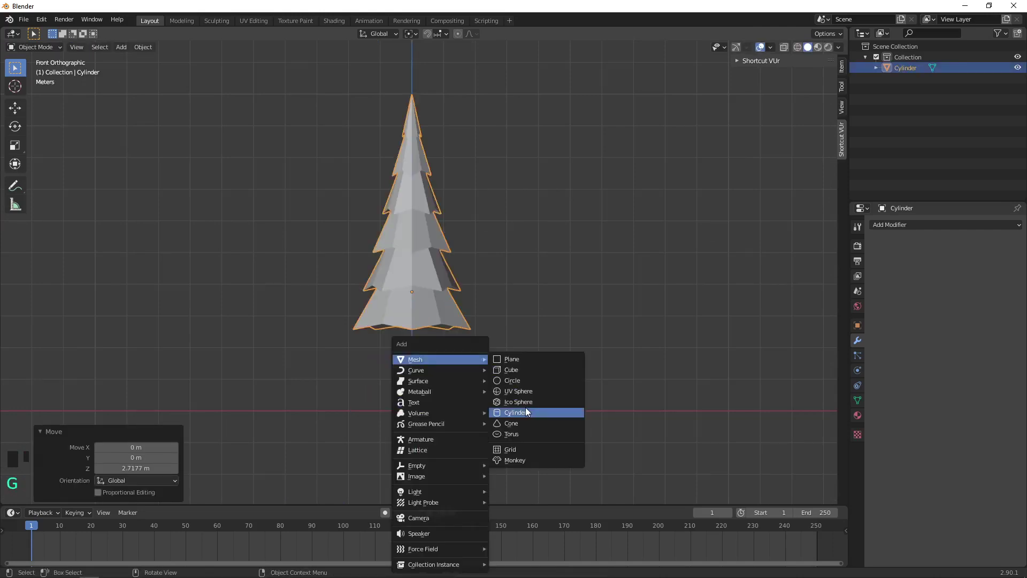
{"action": "left_click", "coordinate": [527, 412]}
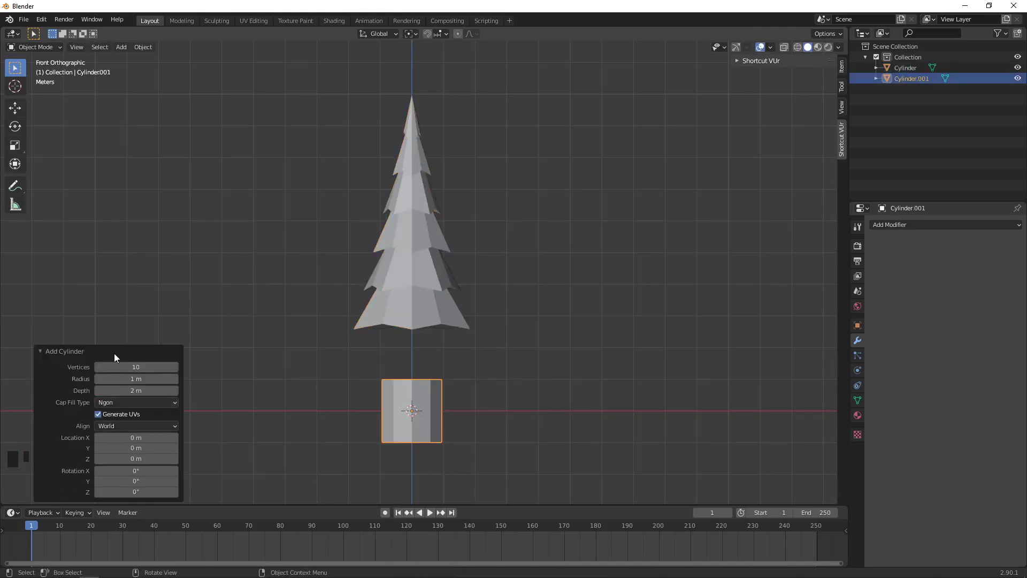
{"action": "key", "text": "s"}
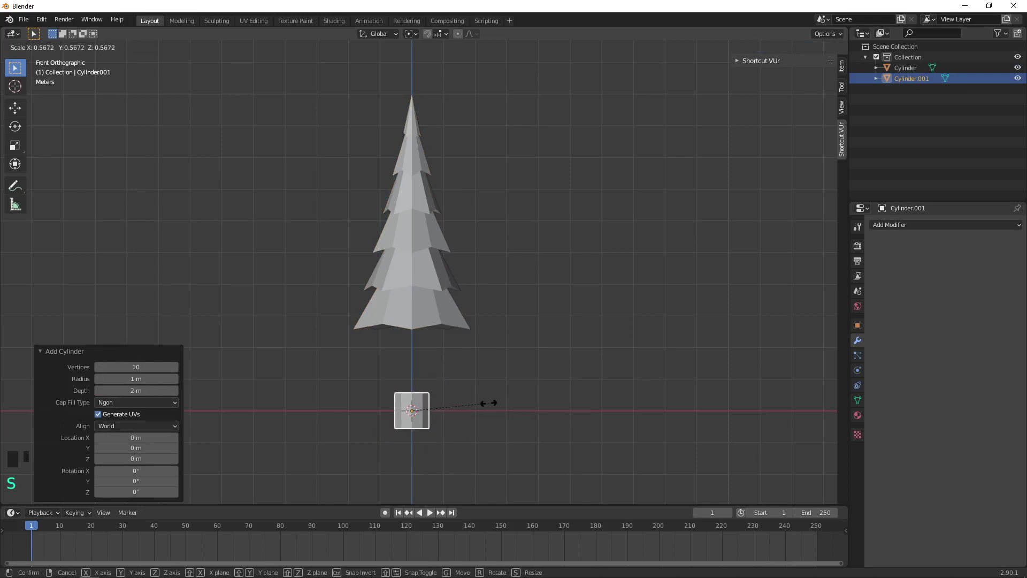
{"action": "left_click", "coordinate": [462, 406]}
{"action": "key", "text": "g"}
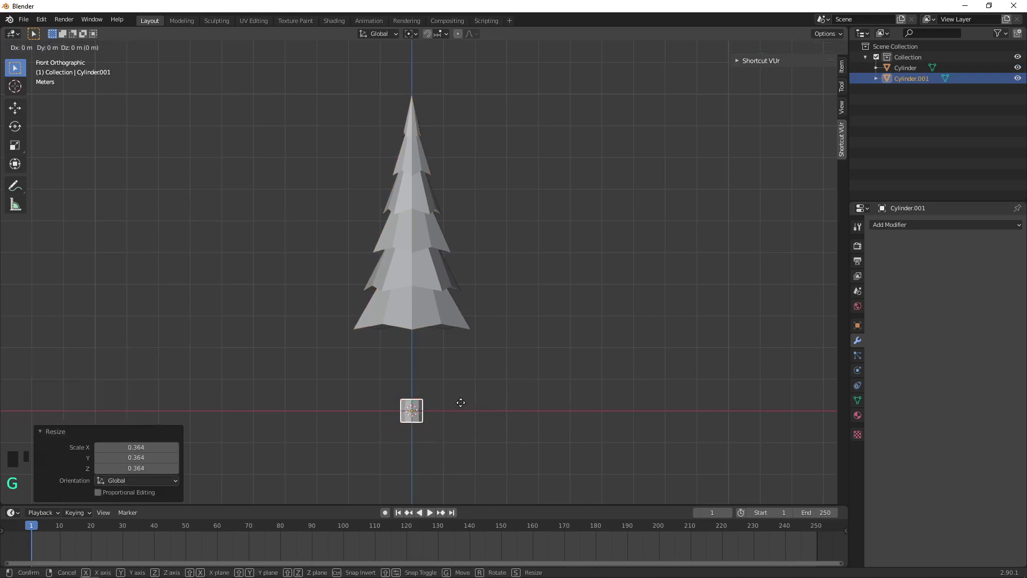
{"action": "key", "text": "z"}
{"action": "left_click", "coordinate": [440, 288]}
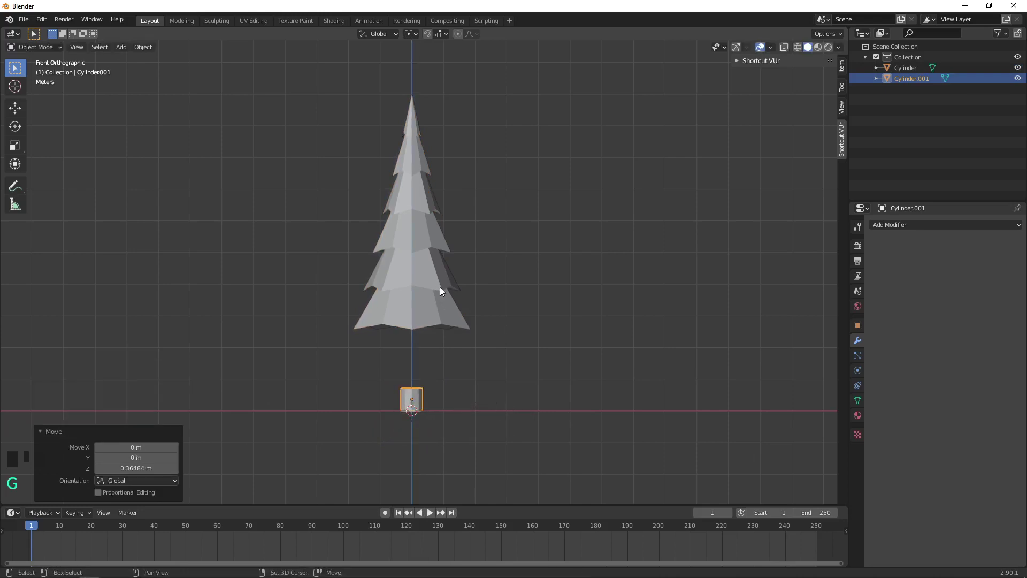
{"action": "scroll", "coordinate": [440, 292], "scroll_direction": "down", "scroll_amount": 10}
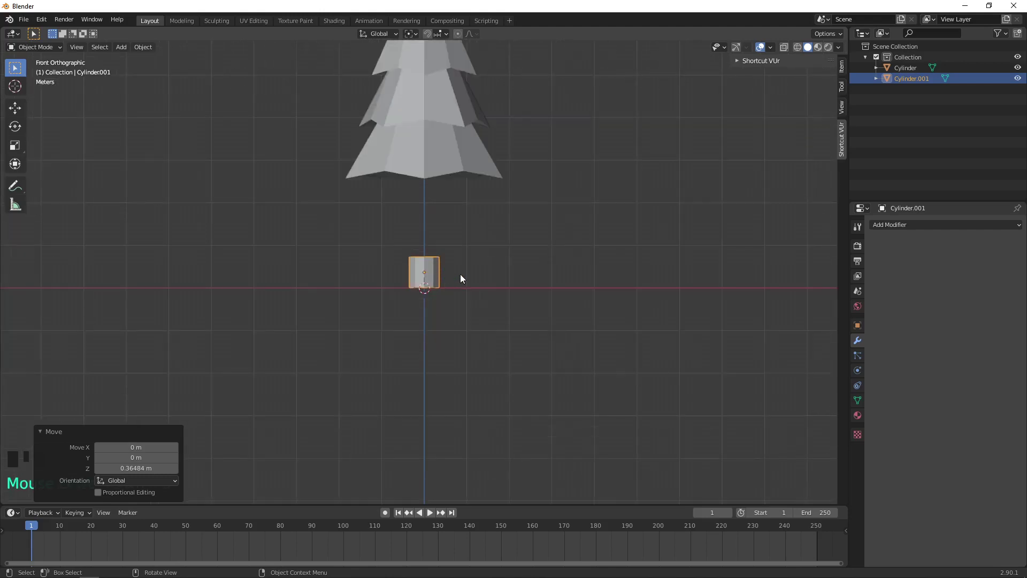
- Narrow the cylinder's top loop to 0.418, lower it, then widen it to 1.257
{"action": "key", "text": "Tab"}
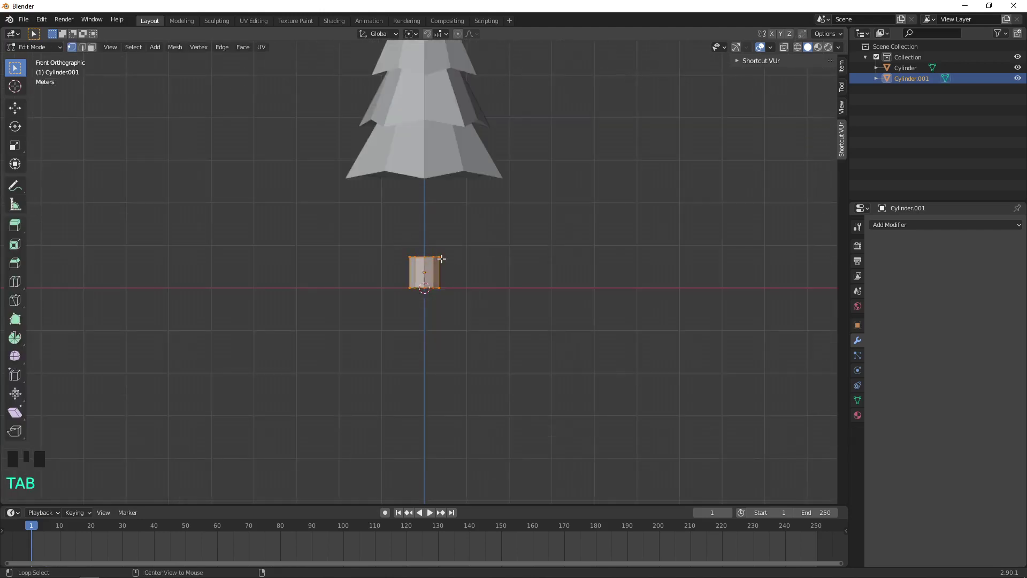
{"action": "left_click", "coordinate": [439, 260], "text": "alt"}
{"action": "left_click", "coordinate": [439, 259], "text": "alt"}
{"action": "key", "text": "s"}
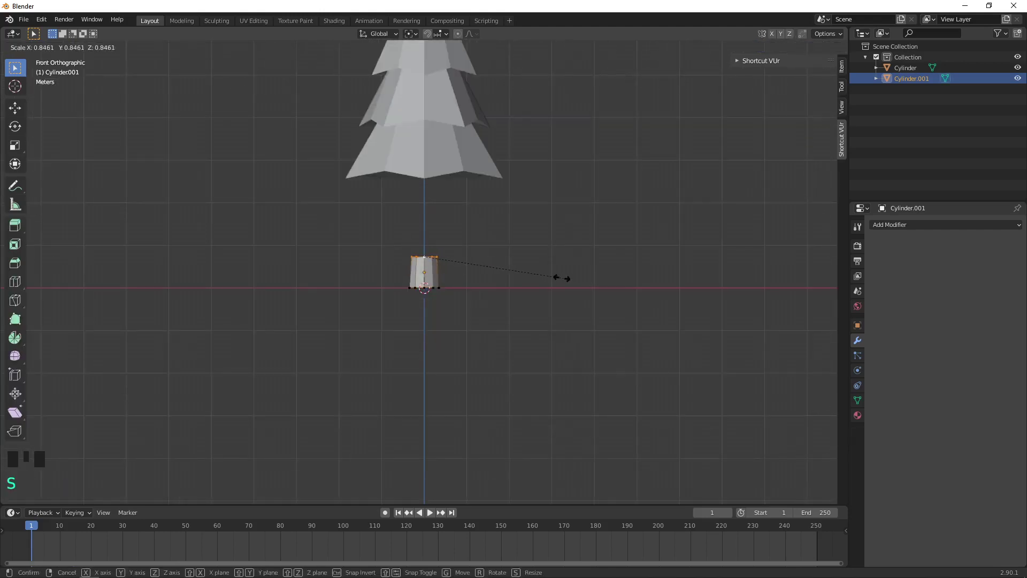
{"action": "left_click", "coordinate": [490, 266]}
{"action": "key", "text": "g"}
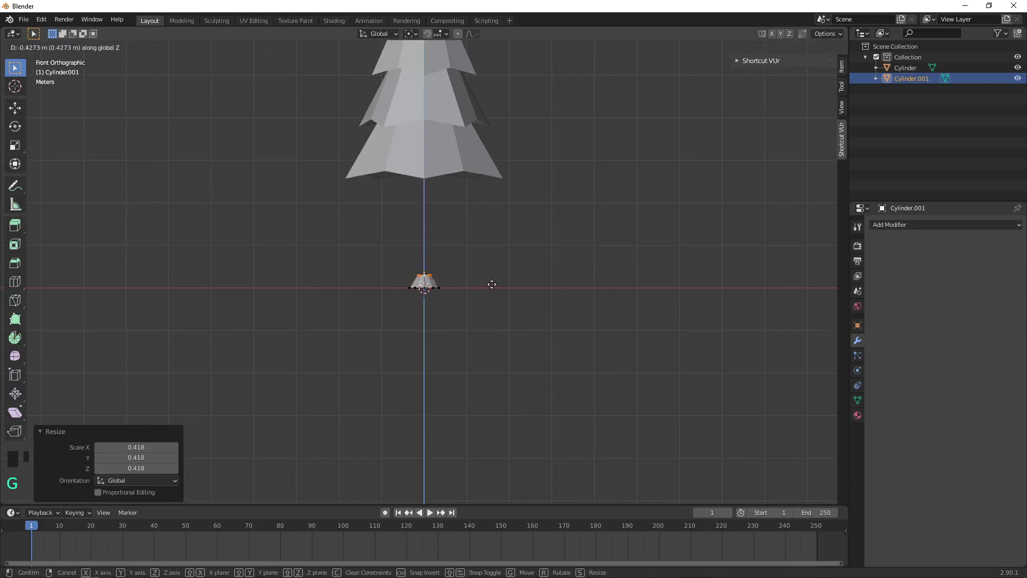
{"action": "left_click", "coordinate": [490, 283]}
{"action": "key", "text": "s"}
{"action": "left_click", "coordinate": [511, 288]}
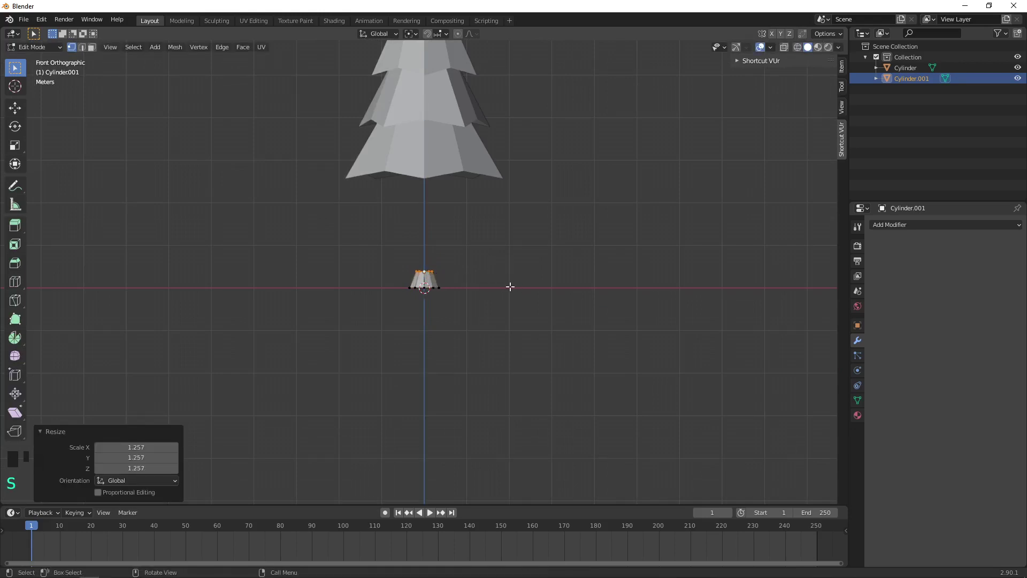
- Extrude the trunk's top loop upward and narrow the new top
{"action": "key", "text": "e"}
{"action": "left_click", "coordinate": [518, 252]}
{"action": "key", "text": "s"}
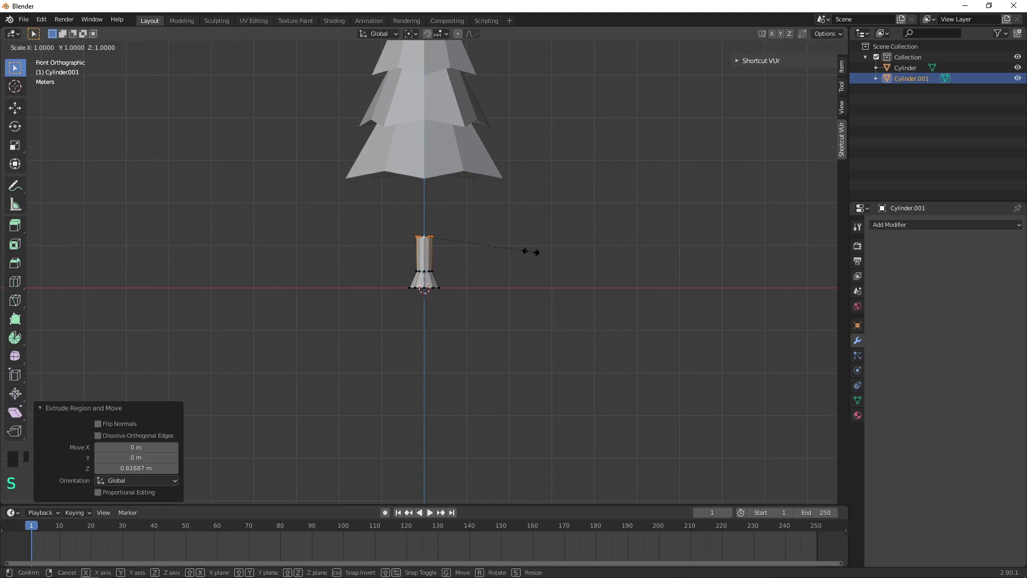
{"action": "left_click", "coordinate": [502, 242]}
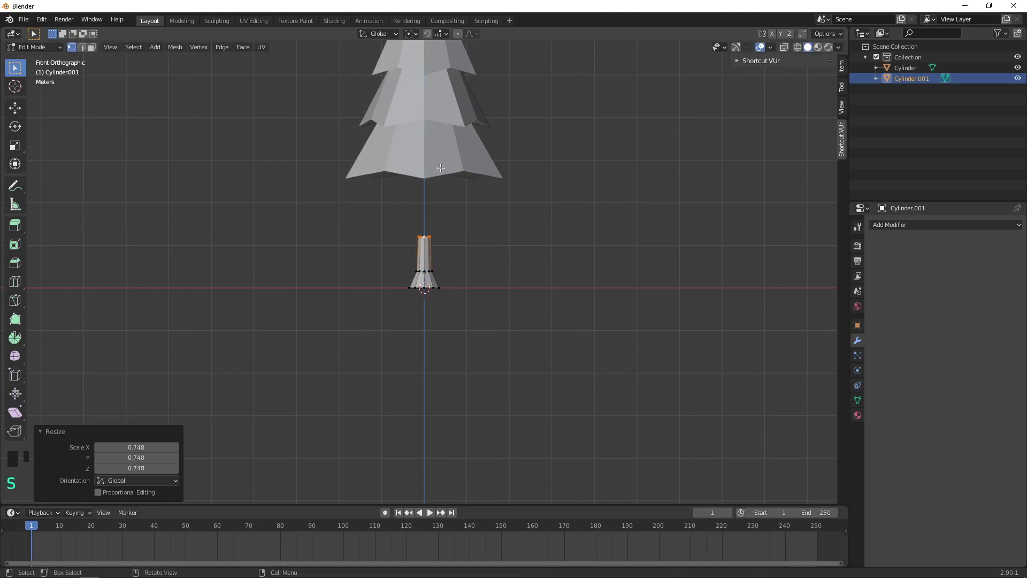
- Lower the tree onto the trunk in Object Mode and check it from the side view
{"action": "key", "text": "Tab"}
{"action": "left_click", "coordinate": [547, 293]}
{"action": "left_click", "coordinate": [429, 154]}
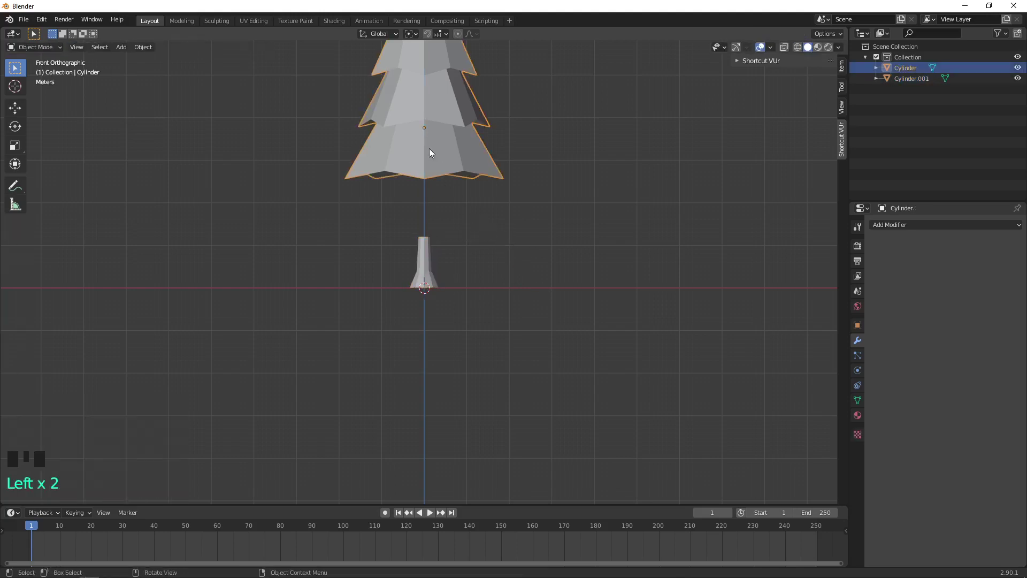
{"action": "key", "text": "g"}
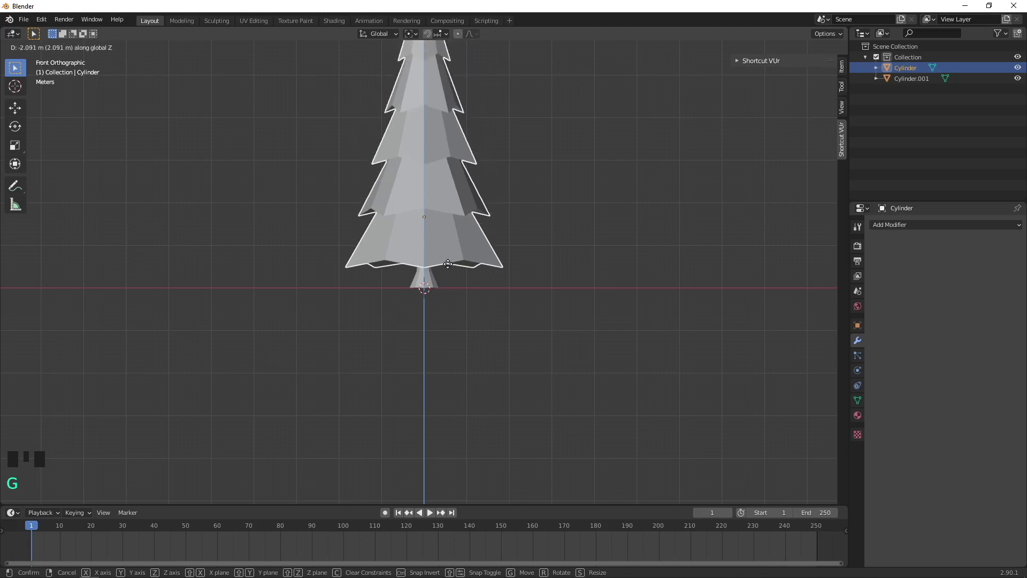
{"action": "left_click", "coordinate": [448, 263]}
{"action": "scroll", "coordinate": [521, 263], "scroll_direction": "down", "scroll_amount": 4}
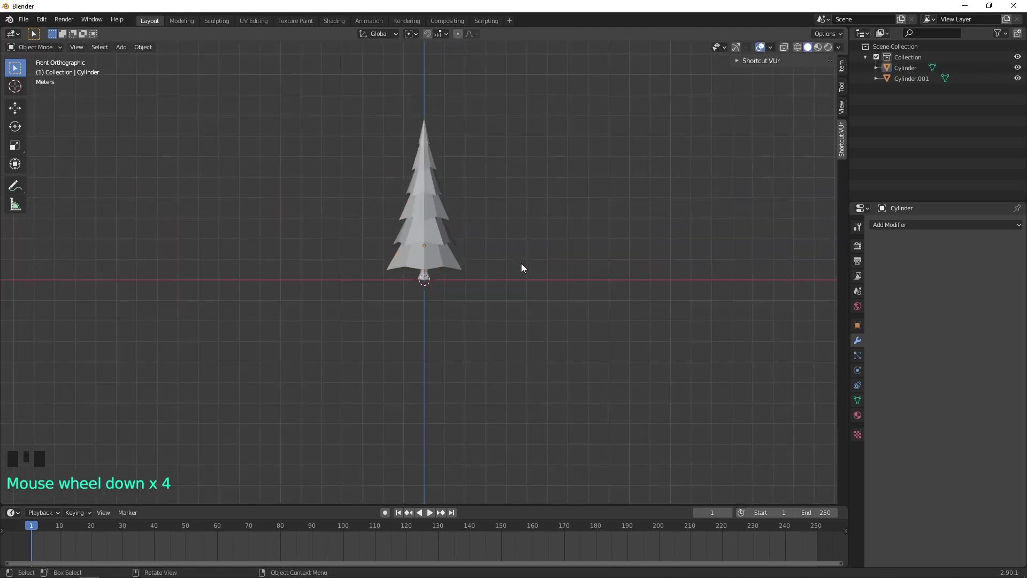
{"action": "key", "text": "KP_3"}
{"action": "scroll", "coordinate": [457, 211], "scroll_direction": "up", "scroll_amount": 1}
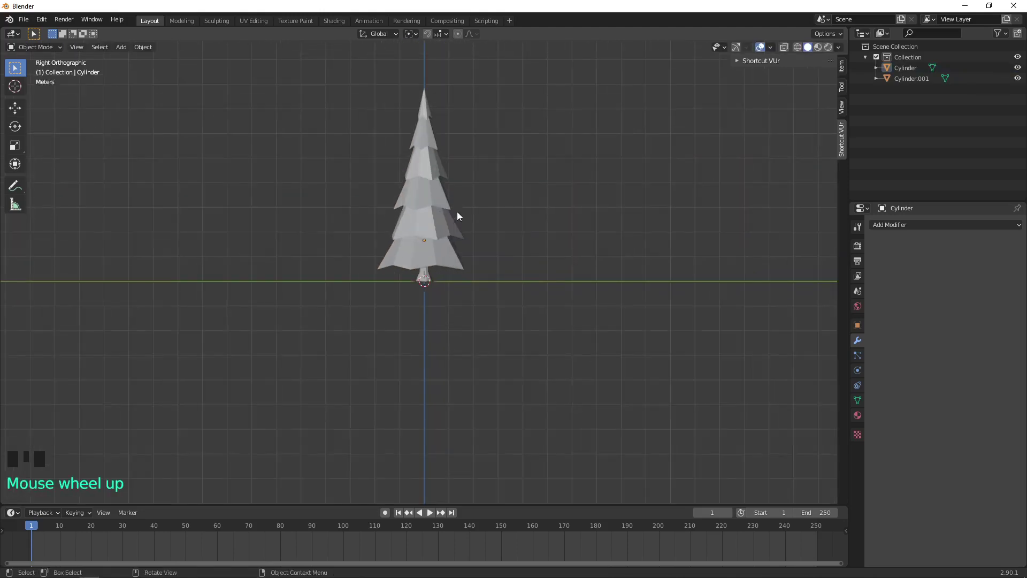